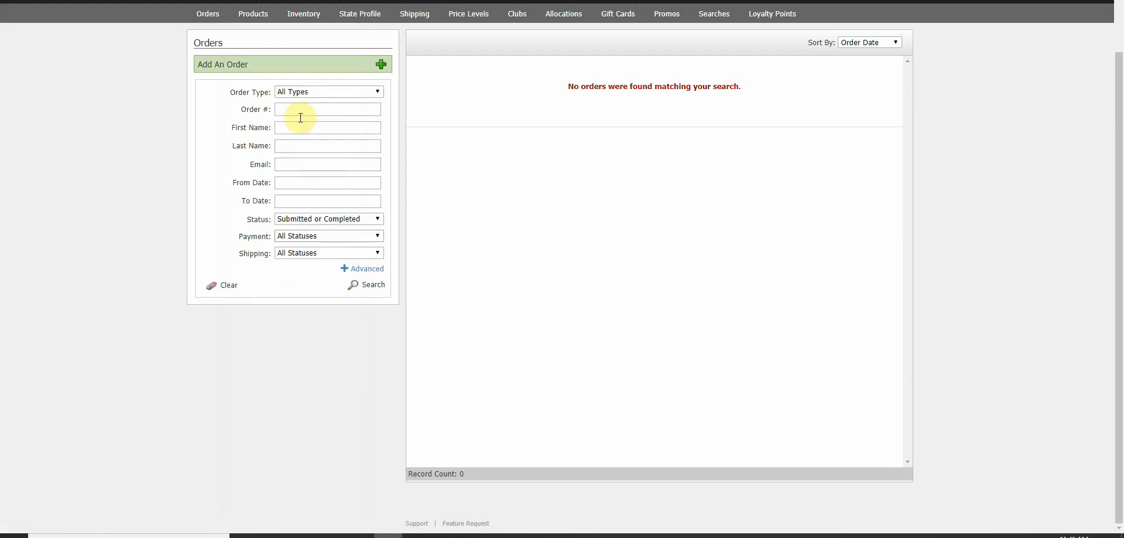
From the Orders page, bring up the Products dropdown in the Store sub-navigation
{"action": "mouse_move", "coordinate": [253, 12]}
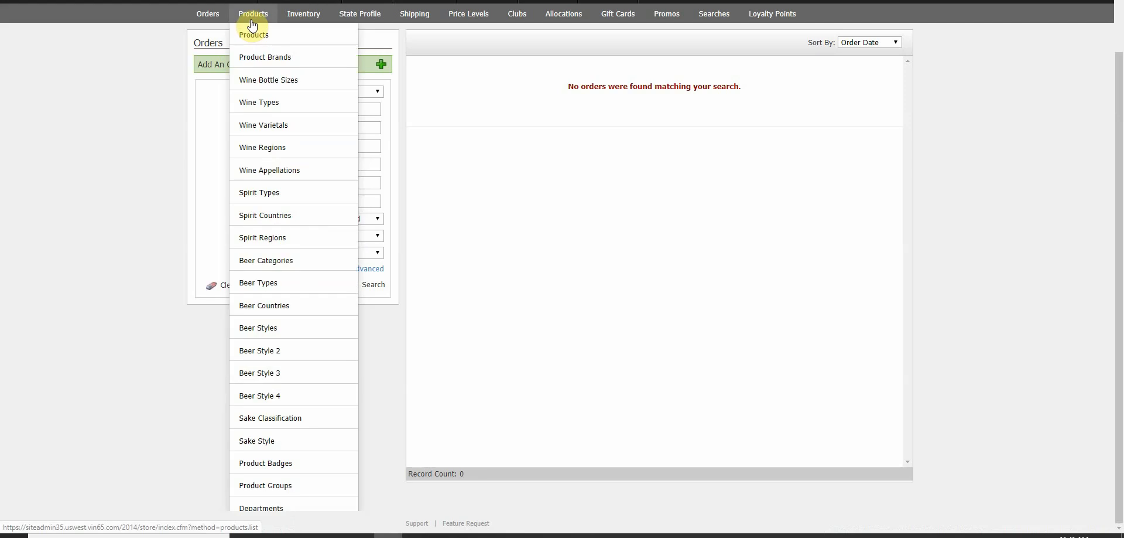
{"action": "scroll", "coordinate": [296, 140], "scroll_direction": "up", "scroll_amount": 2}
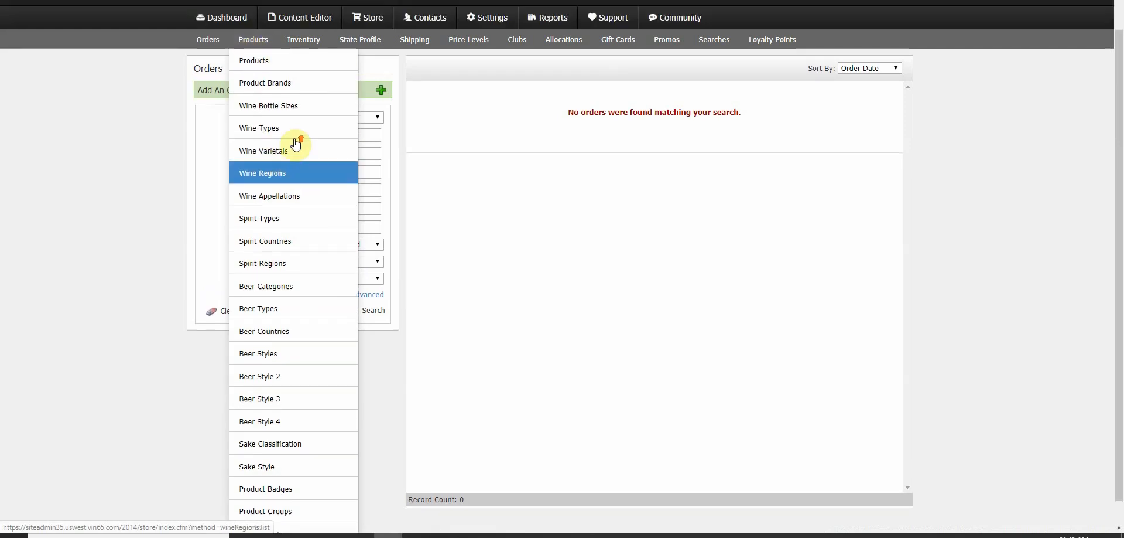
Open the Products list of 8 active wines and show its Type, Brand and Category filters
{"action": "left_click", "coordinate": [262, 85]}
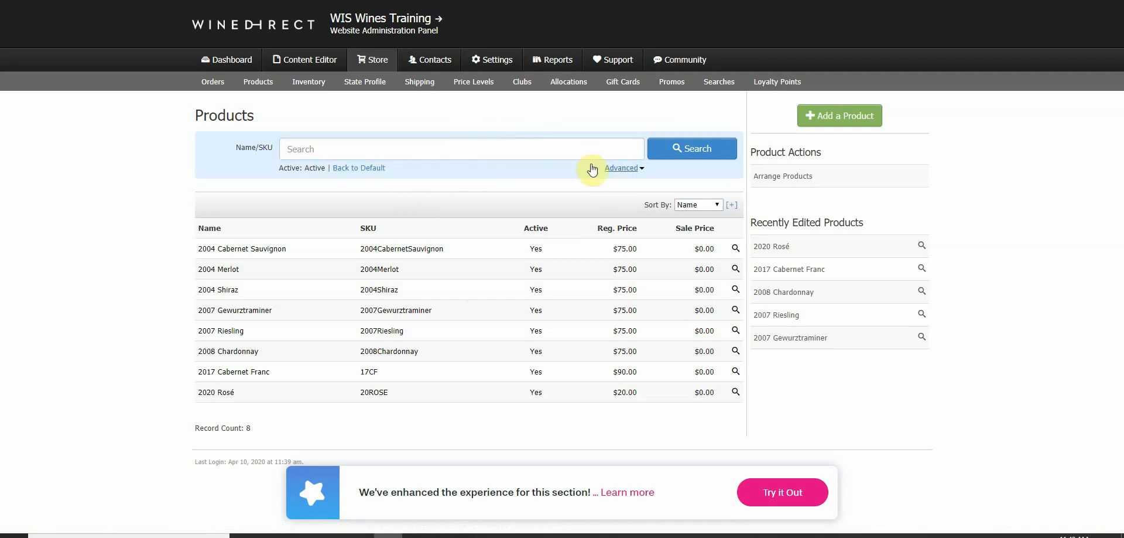
{"action": "left_click", "coordinate": [610, 170]}
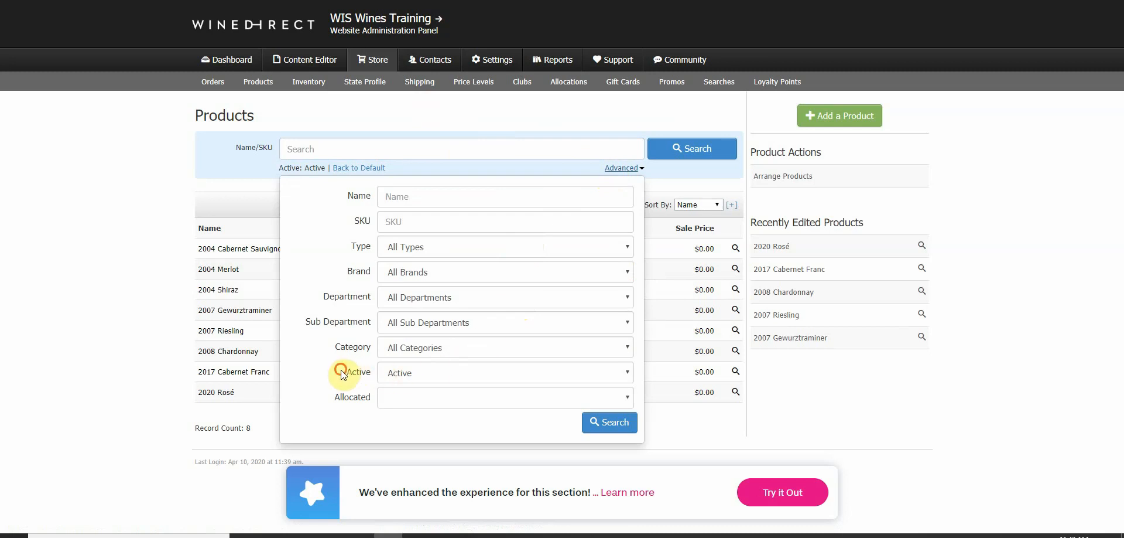
Check the status and type filter options, leaving them at Active and All Types
{"action": "left_click_drag", "start_coordinate": [345, 371], "coordinate": [368, 377]}
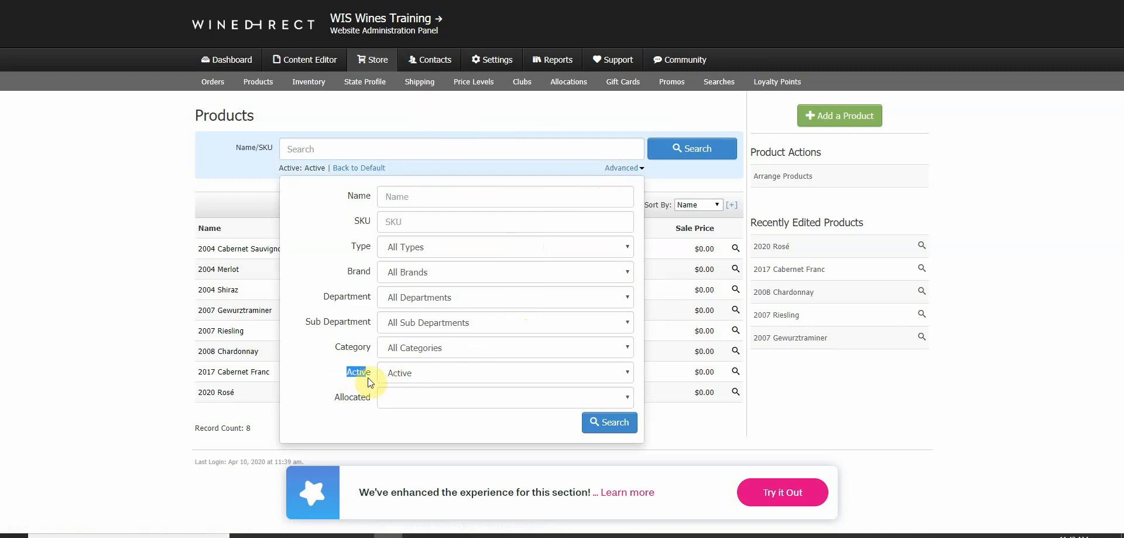
{"action": "left_click", "coordinate": [418, 372]}
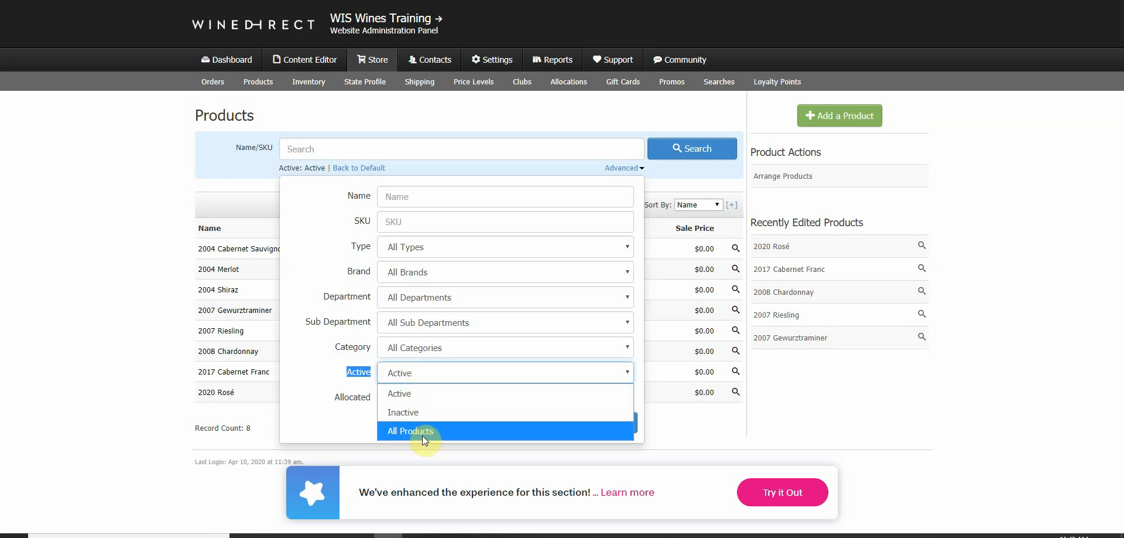
{"action": "left_click", "coordinate": [352, 374]}
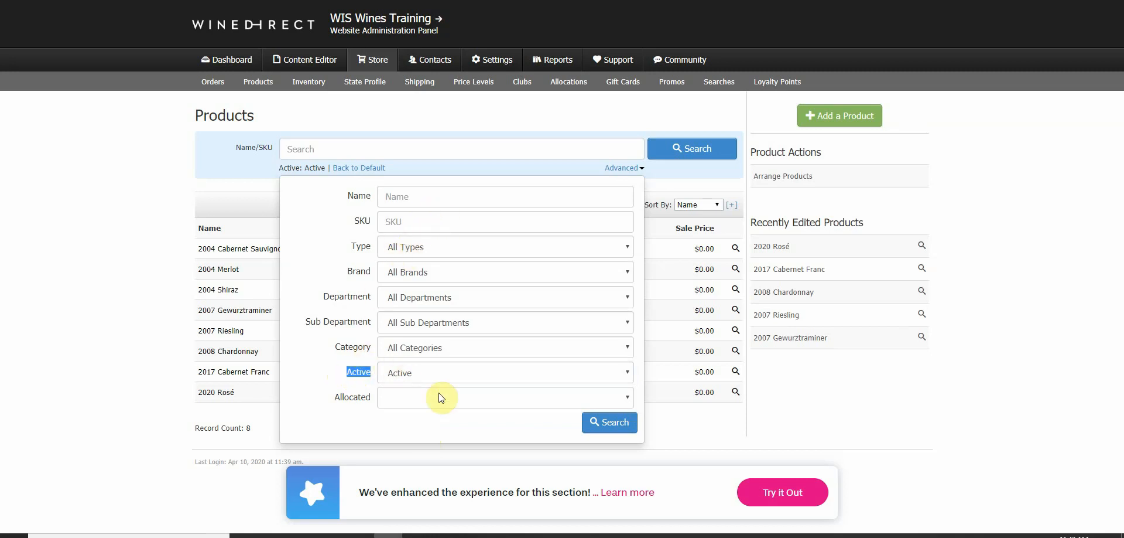
{"action": "left_click", "coordinate": [410, 246]}
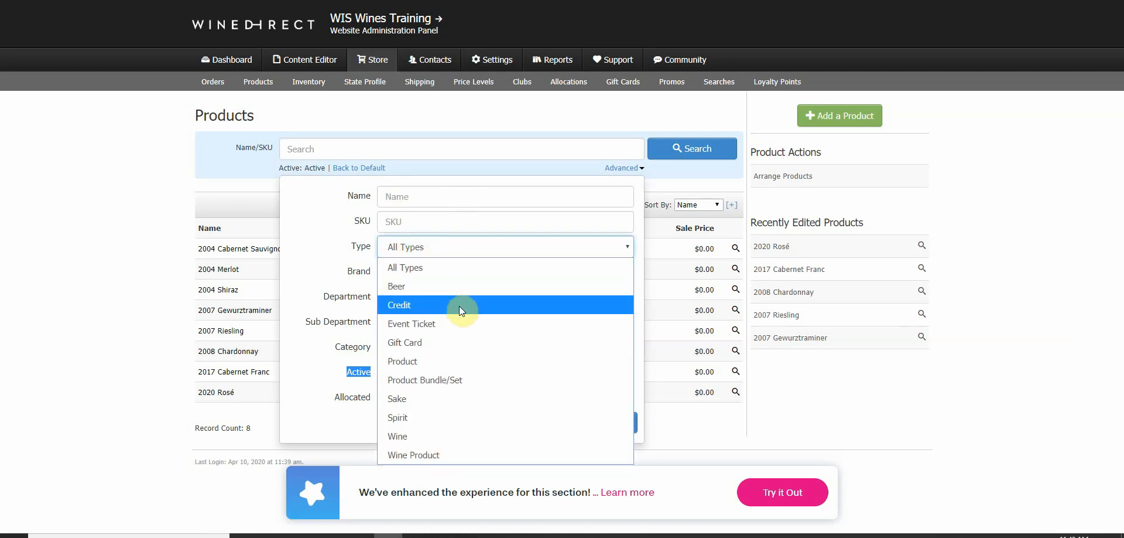
{"action": "left_click", "coordinate": [326, 221]}
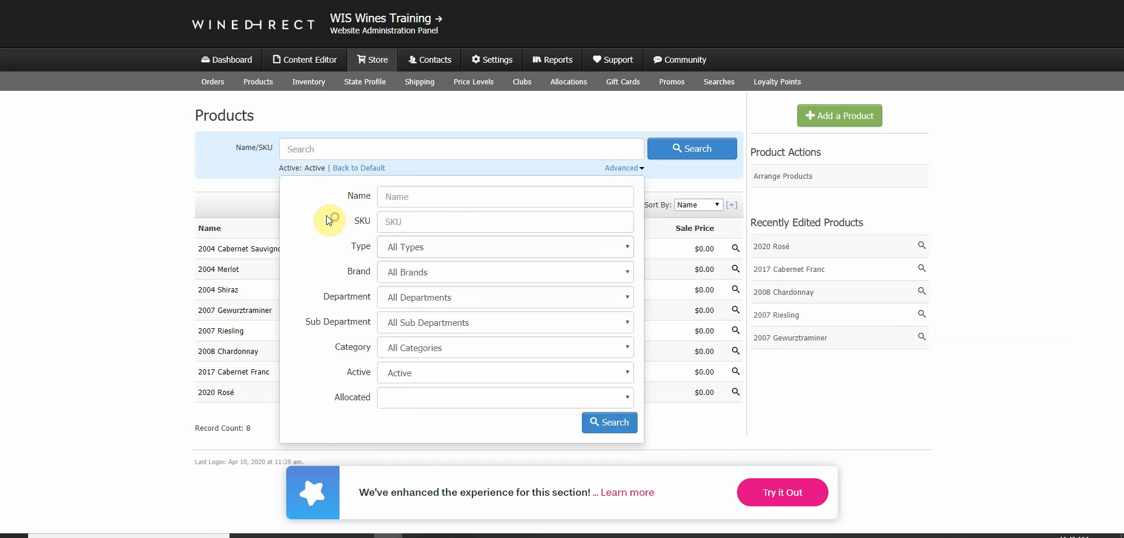
Hide the advanced filters and start a new blank product, defaulting to type Wine
{"action": "left_click", "coordinate": [701, 420]}
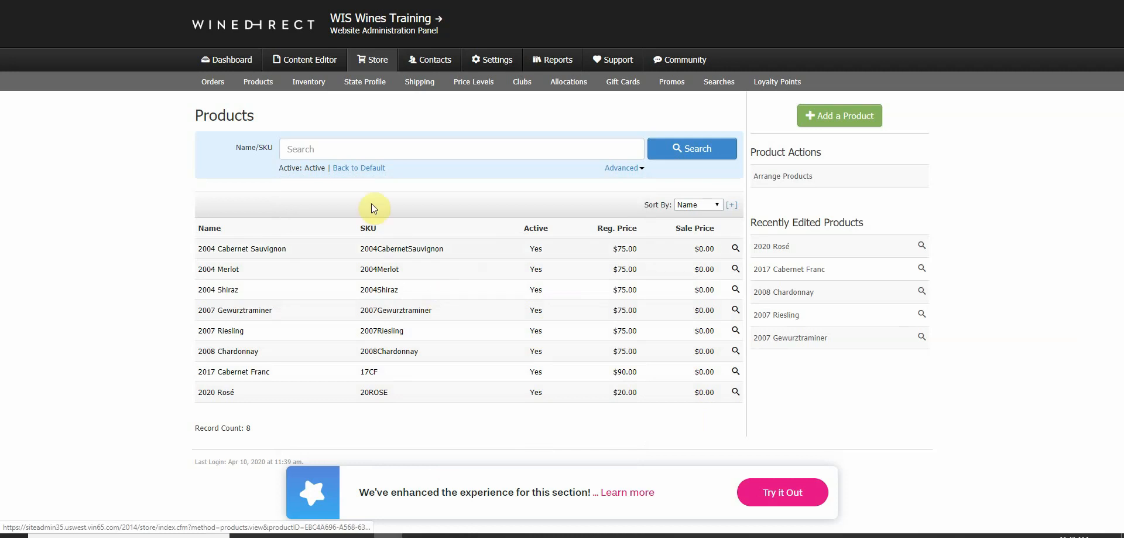
{"action": "left_click", "coordinate": [624, 170]}
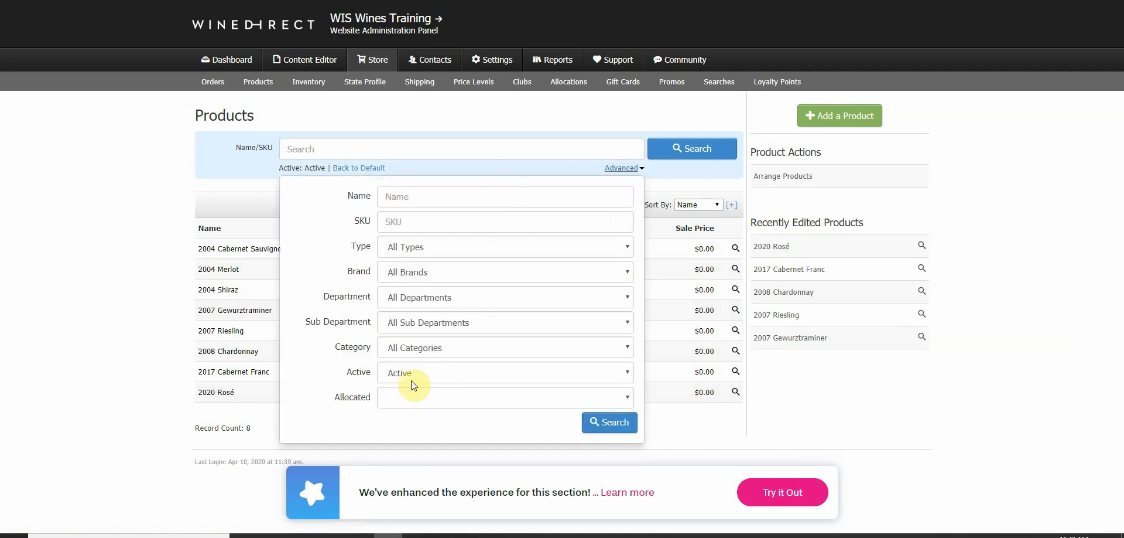
{"action": "left_click", "coordinate": [439, 148]}
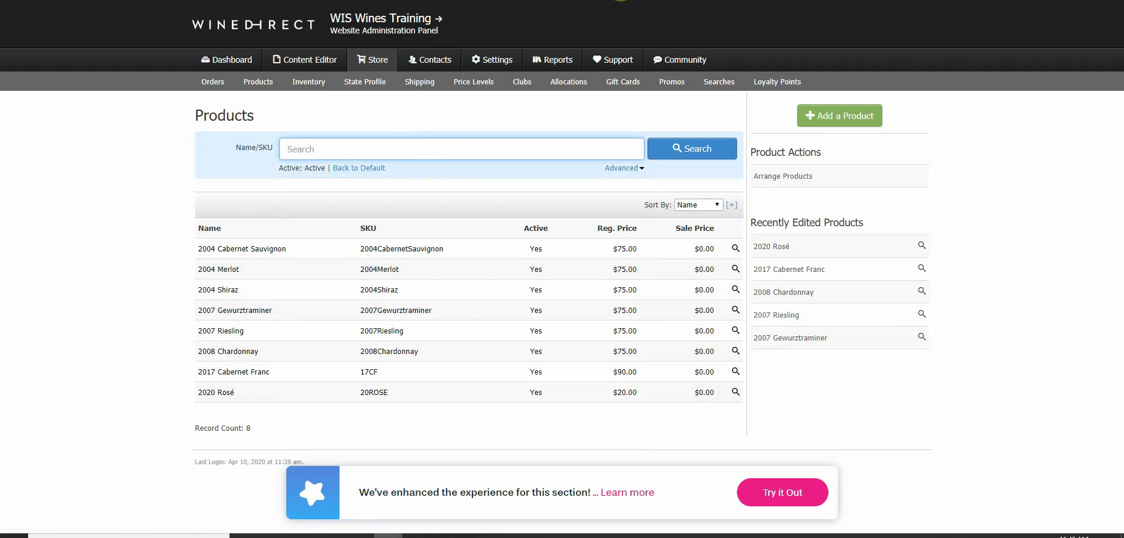
{"action": "left_click", "coordinate": [839, 117]}
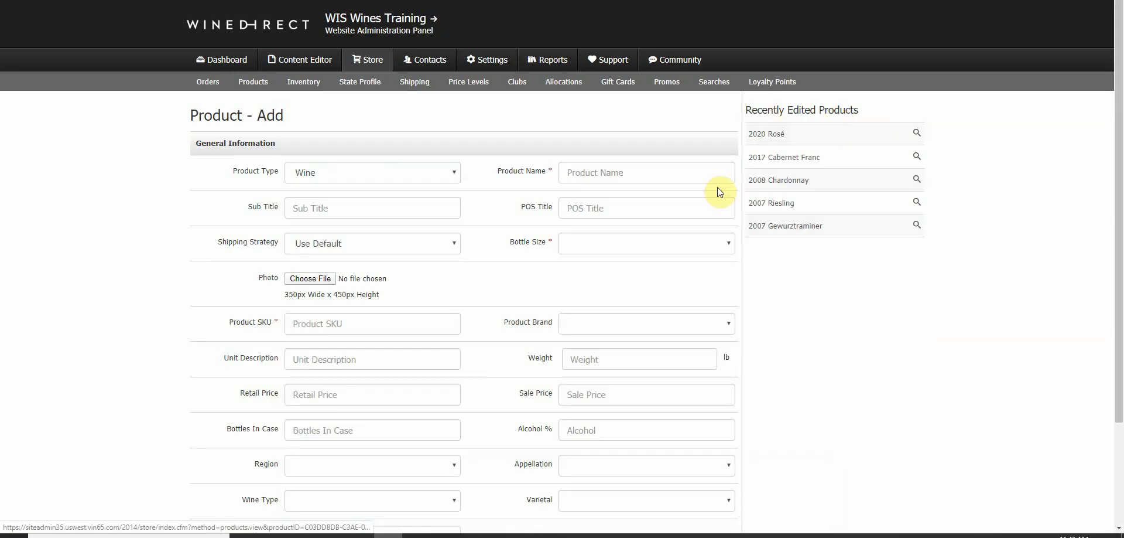
Review the product type choices and keep Wine as the type
{"action": "scroll", "coordinate": [718, 188], "scroll_direction": "down", "scroll_amount": 1}
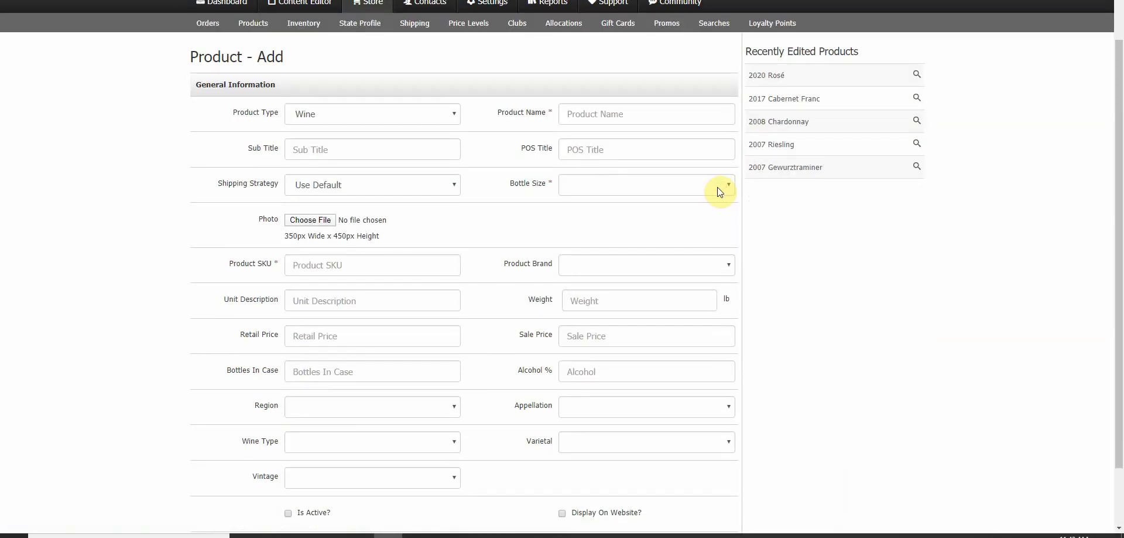
{"action": "left_click", "coordinate": [445, 113]}
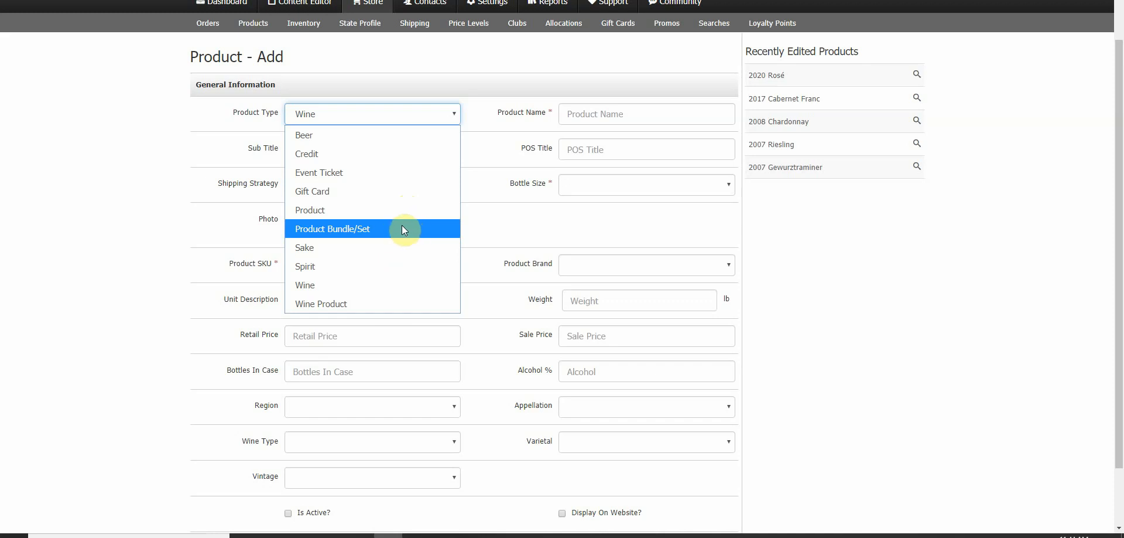
{"action": "left_click", "coordinate": [391, 285]}
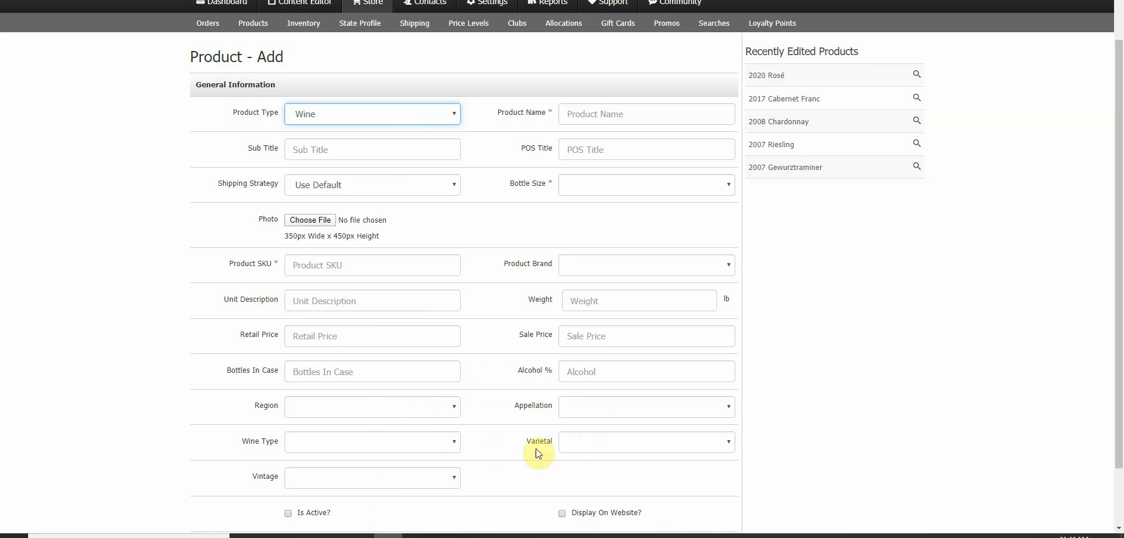
Look through the Region, Wine Type and Vintage options without choosing any
{"action": "left_click", "coordinate": [436, 413]}
{"action": "left_click", "coordinate": [437, 413]}
{"action": "left_click", "coordinate": [437, 411]}
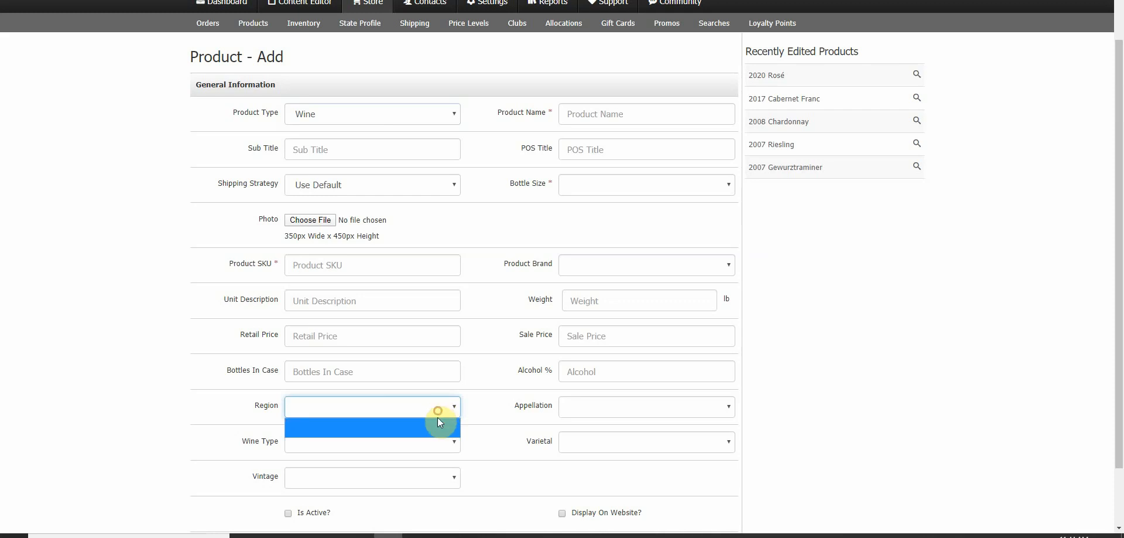
{"action": "left_click", "coordinate": [439, 419]}
{"action": "left_click", "coordinate": [427, 440]}
{"action": "left_click", "coordinate": [424, 452]}
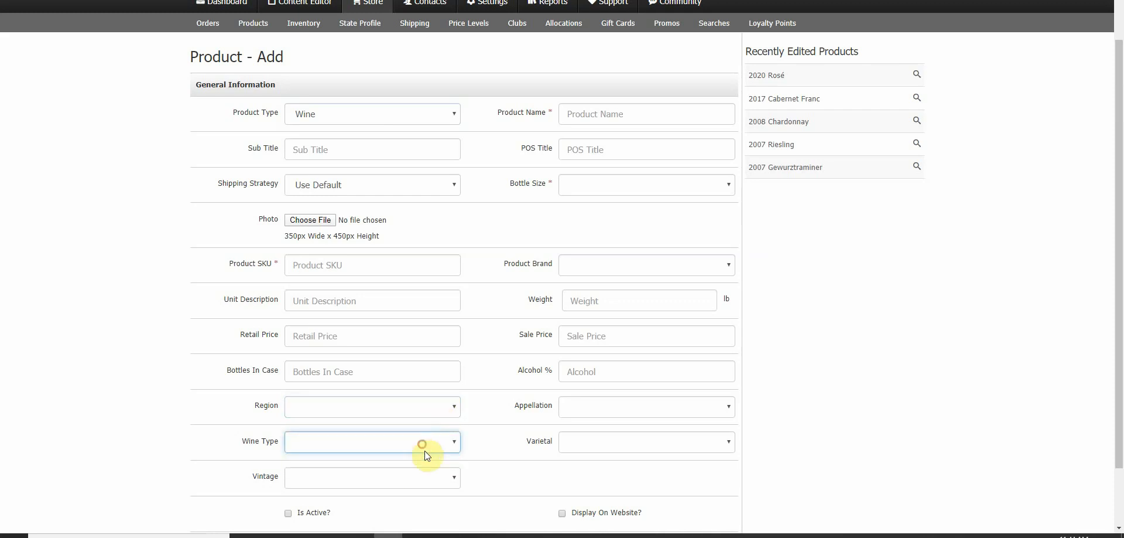
{"action": "left_click", "coordinate": [418, 474]}
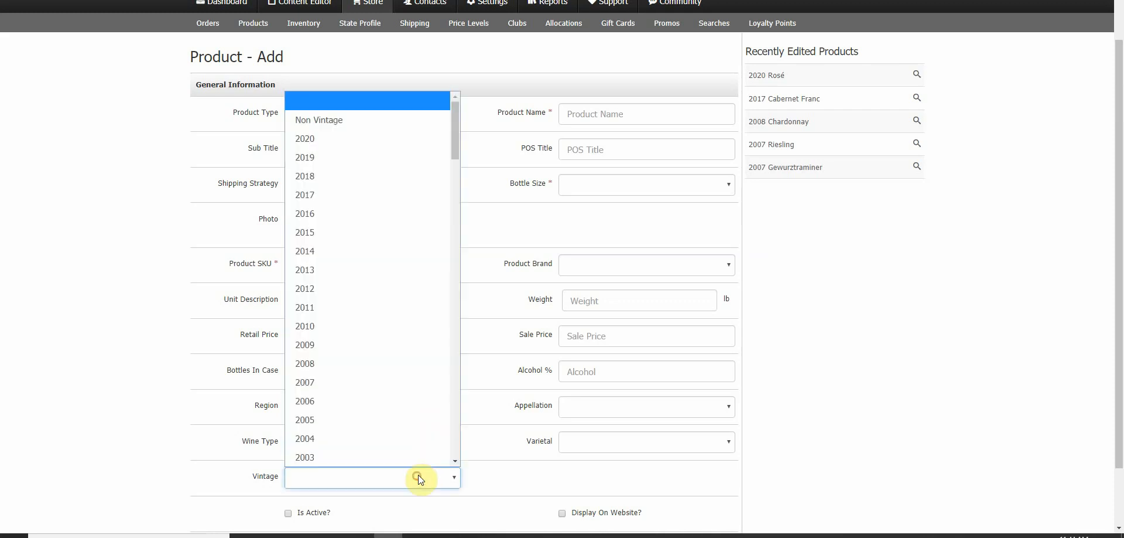
Check the Appellation, Varietal, Brand and Bottle Size options unchanged, then list product types again
{"action": "left_click", "coordinate": [560, 412]}
{"action": "left_click", "coordinate": [574, 408]}
{"action": "left_click", "coordinate": [574, 430]}
{"action": "left_click", "coordinate": [574, 441]}
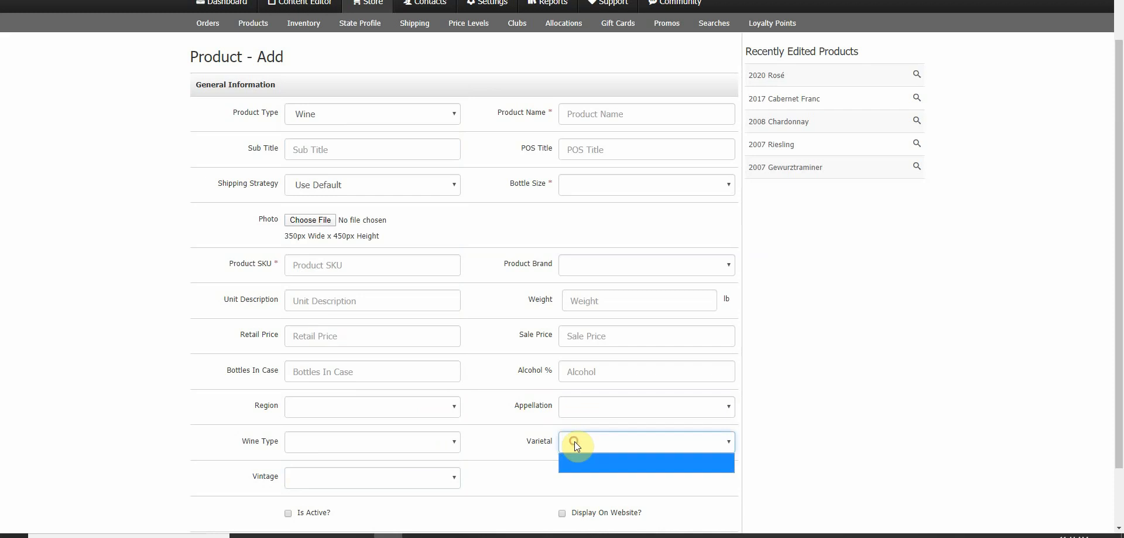
{"action": "left_click", "coordinate": [575, 441]}
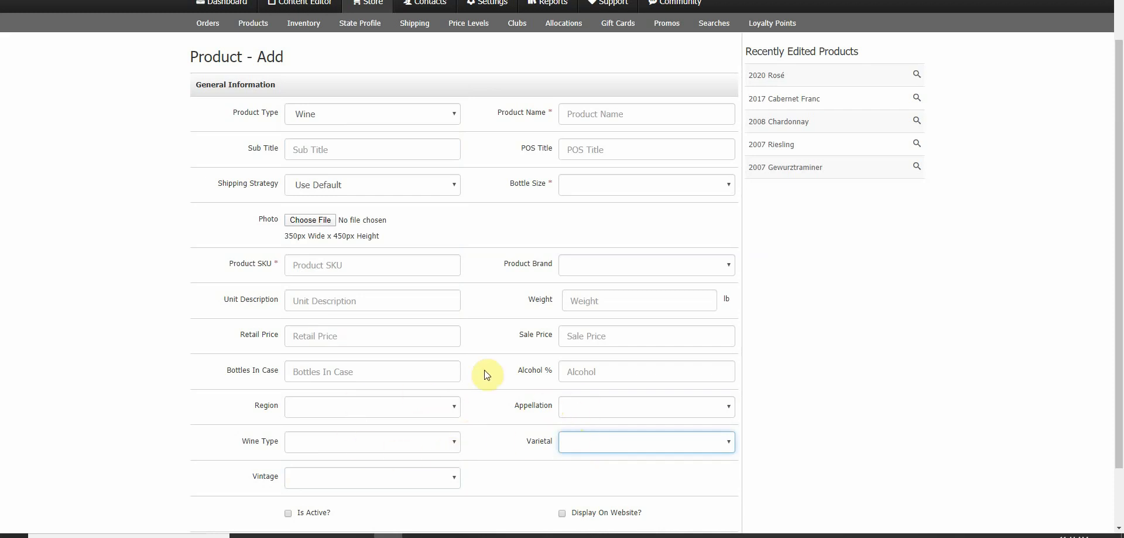
{"action": "left_click", "coordinate": [585, 270]}
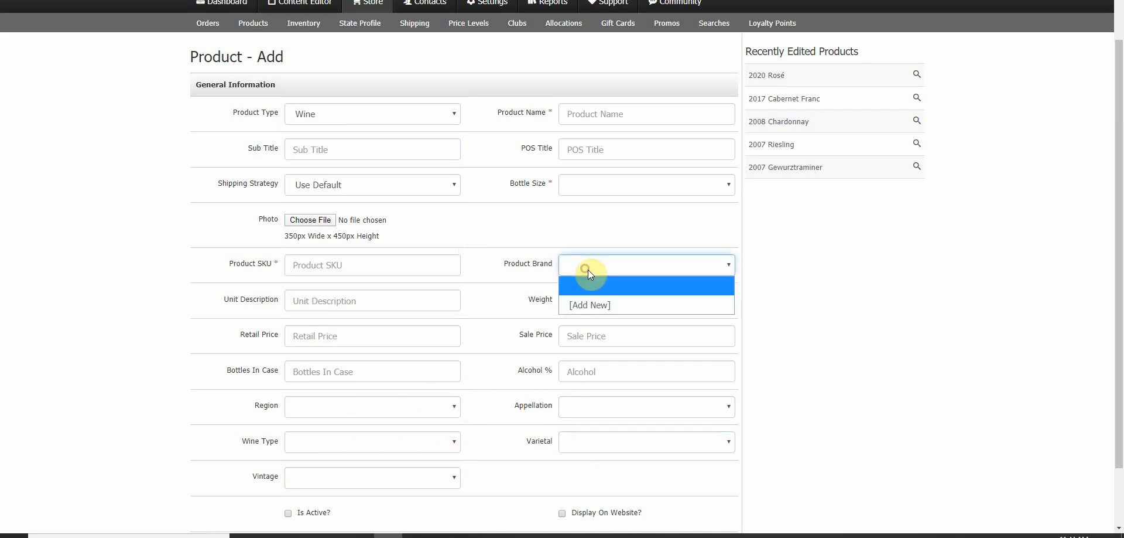
{"action": "left_click", "coordinate": [586, 190]}
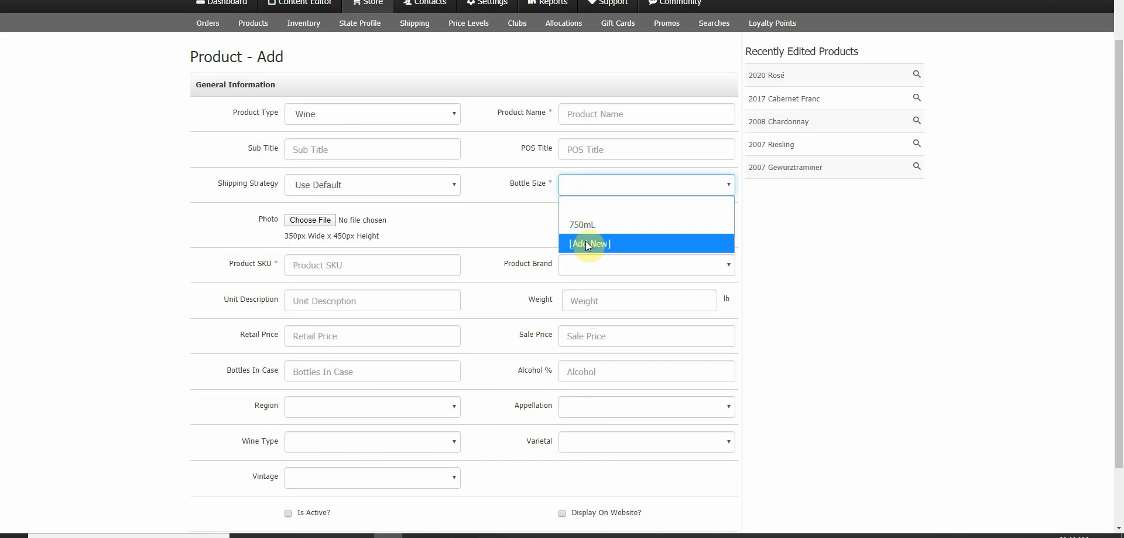
{"action": "left_click", "coordinate": [473, 226]}
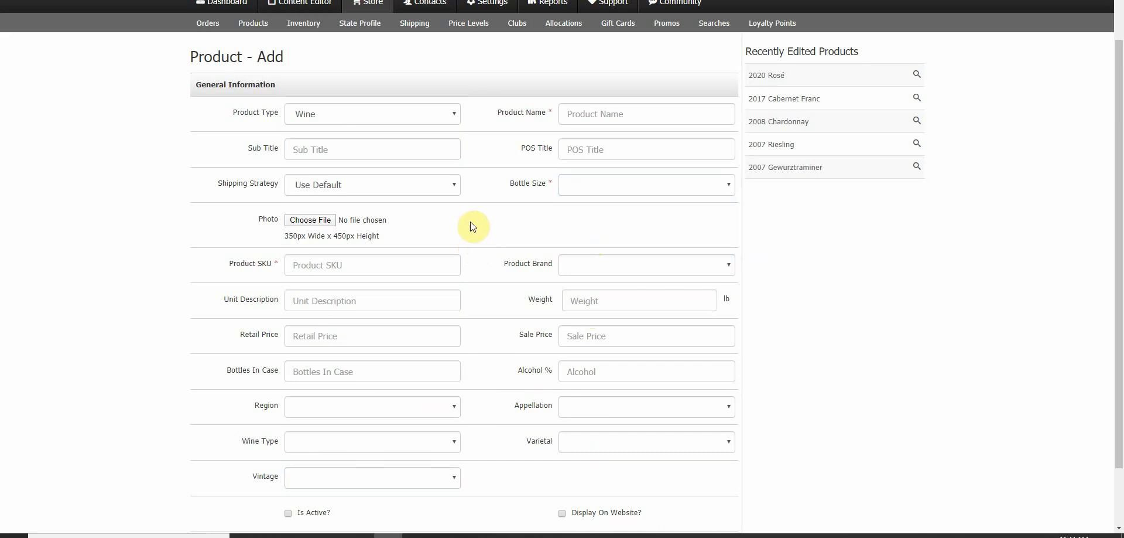
{"action": "left_click", "coordinate": [427, 116]}
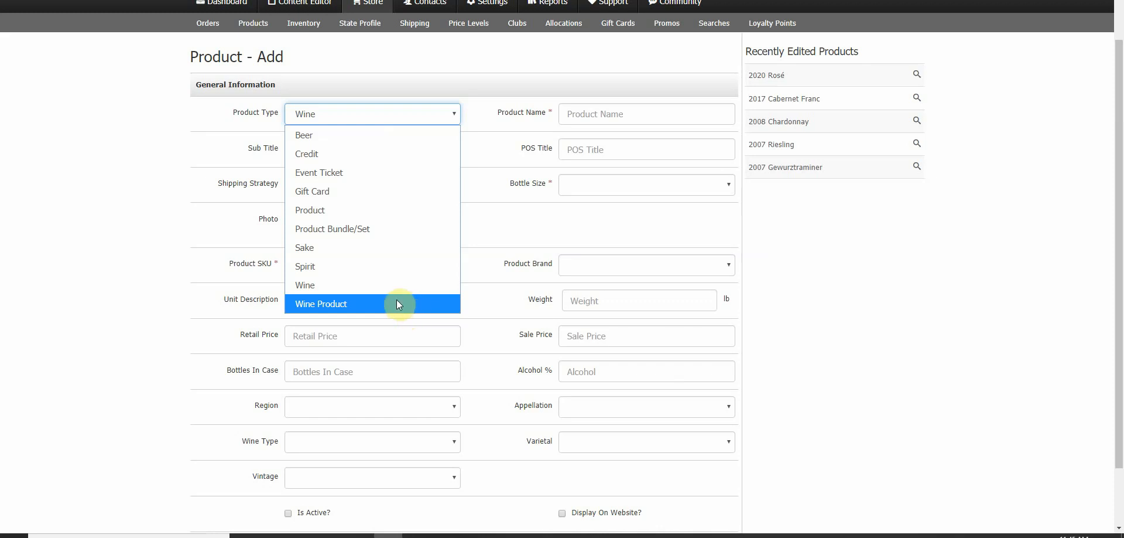
Try the Product, Wine Product and Wine product types in turn
{"action": "left_click", "coordinate": [389, 220]}
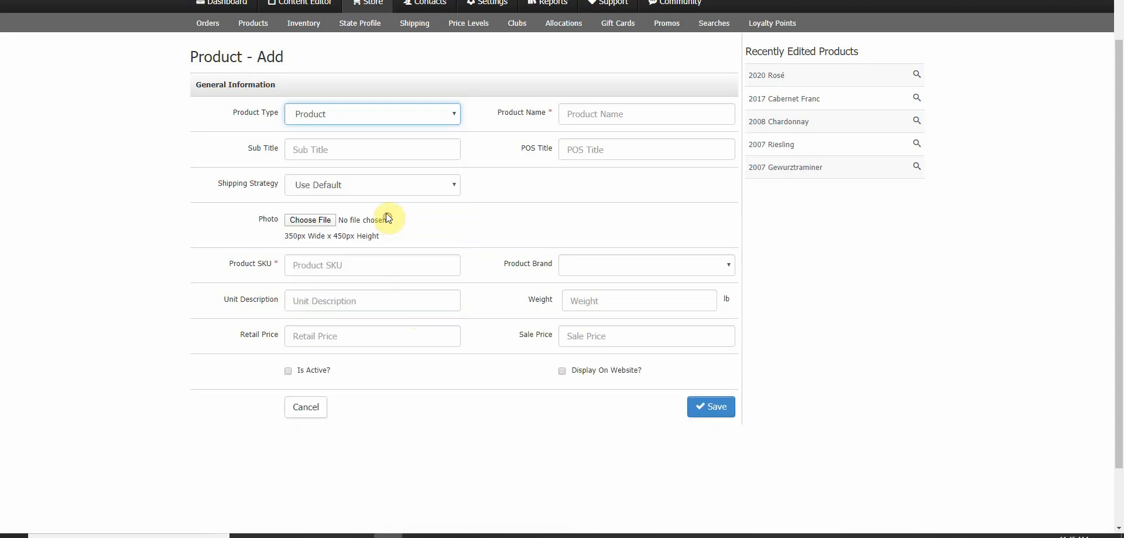
{"action": "left_click", "coordinate": [396, 116]}
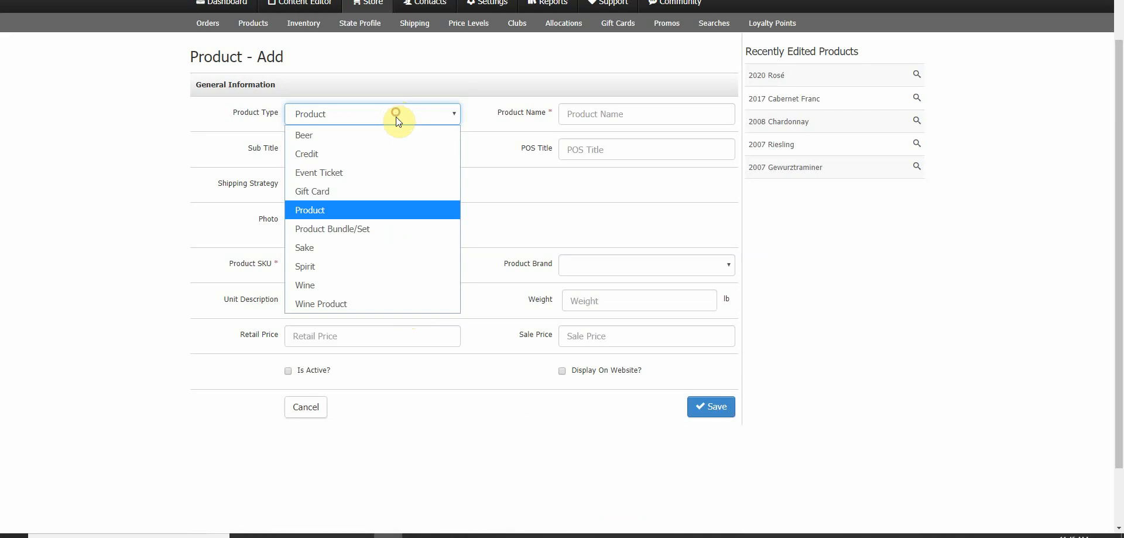
{"action": "left_click", "coordinate": [357, 305]}
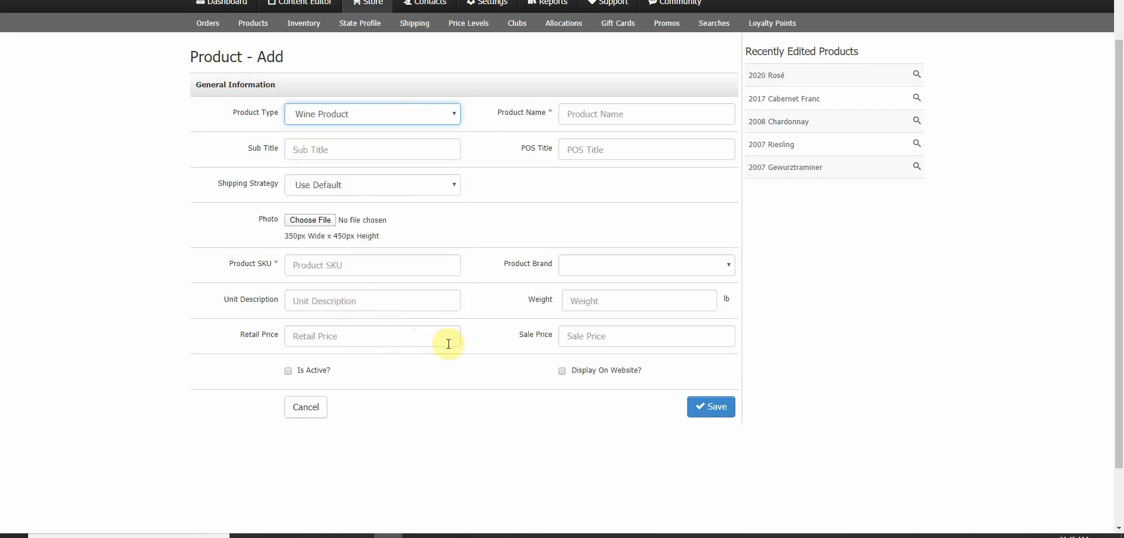
{"action": "left_click", "coordinate": [412, 123]}
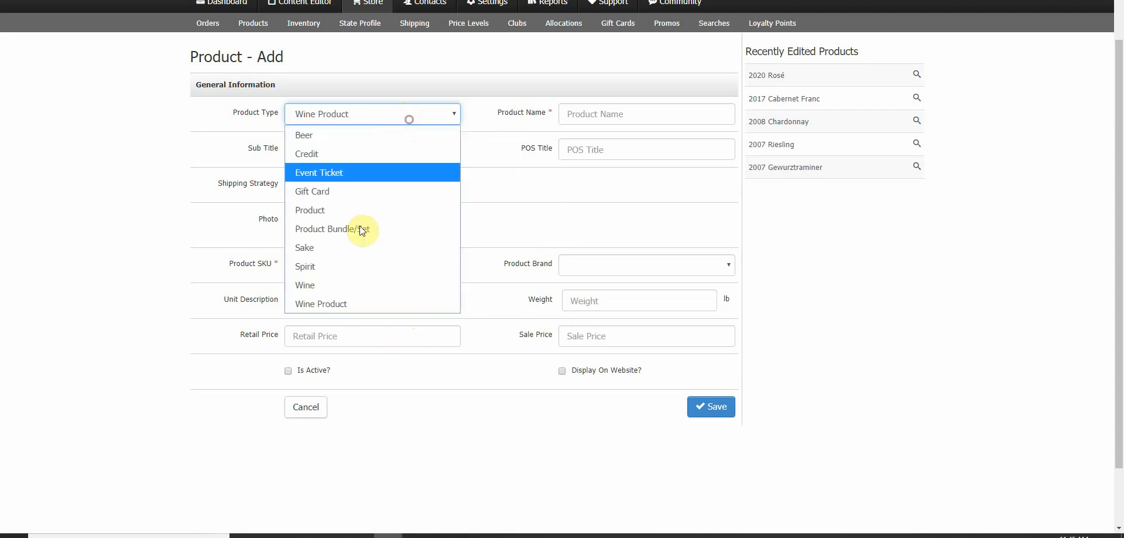
{"action": "left_click", "coordinate": [343, 282]}
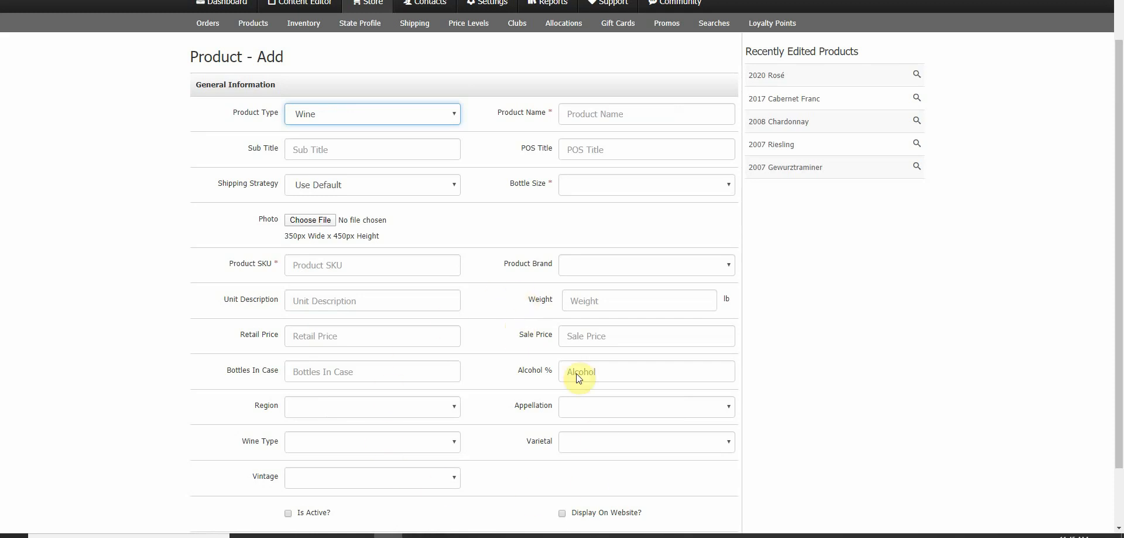
{"action": "left_click", "coordinate": [410, 117]}
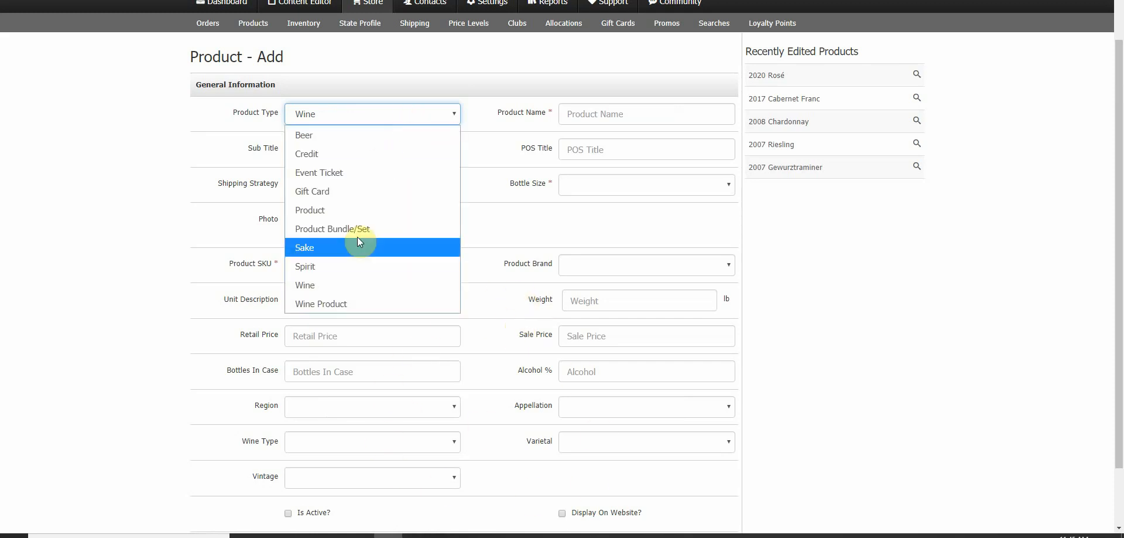
{"action": "left_click", "coordinate": [337, 303]}
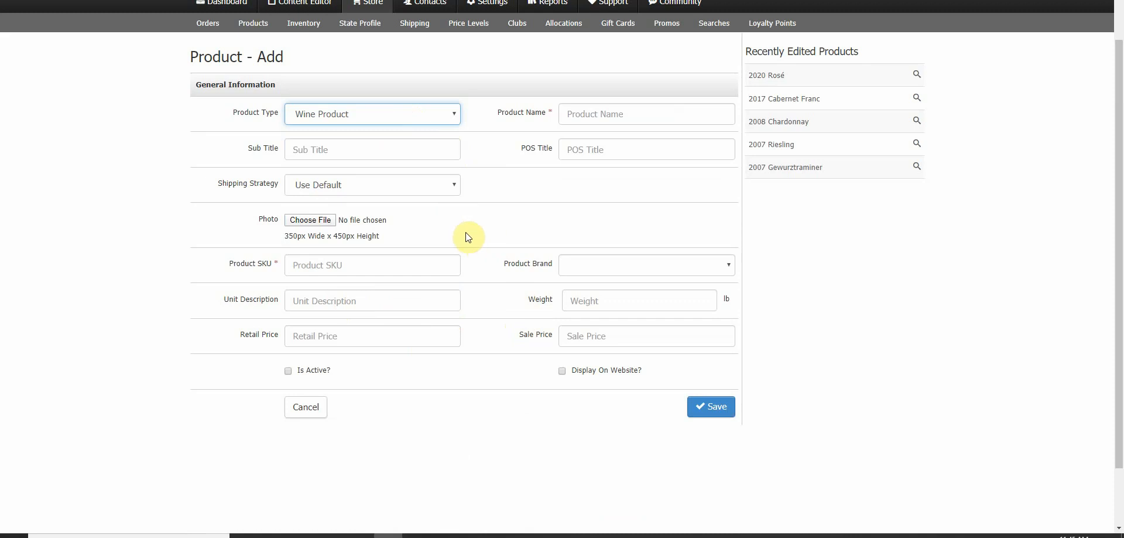
Set the product type to Product Bundle/Set, bringing up the 1-SKU notice
{"action": "left_click", "coordinate": [438, 115]}
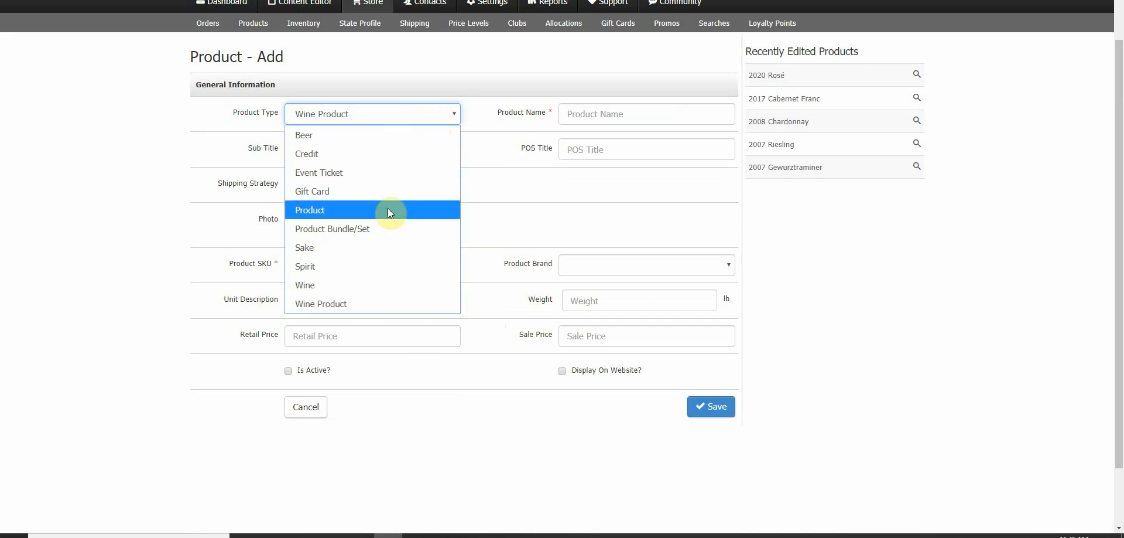
{"action": "left_click", "coordinate": [379, 229]}
{"action": "scroll", "coordinate": [377, 229], "scroll_direction": "down", "scroll_amount": 1}
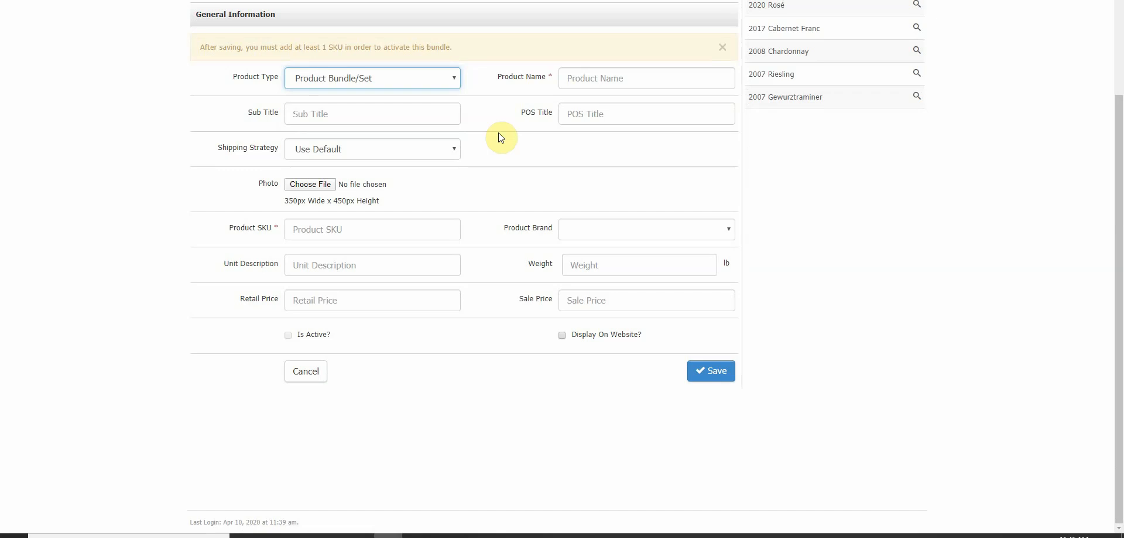
Show the Product Type options while Product Bundle/Set is selected
{"action": "left_click", "coordinate": [441, 77]}
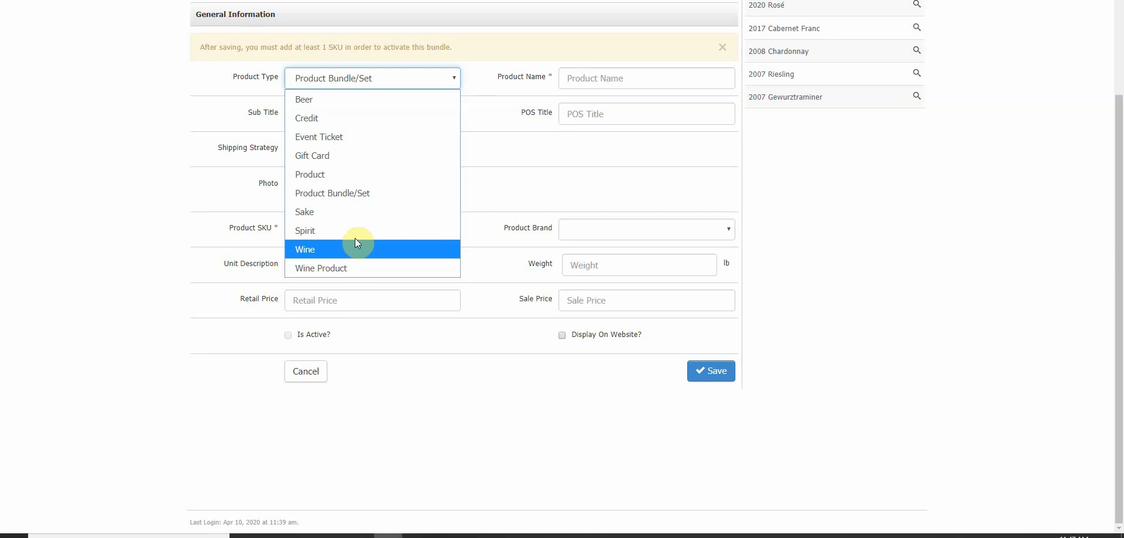
Close the Product Type list with Product Bundle/Set still chosen
{"action": "left_click", "coordinate": [358, 191]}
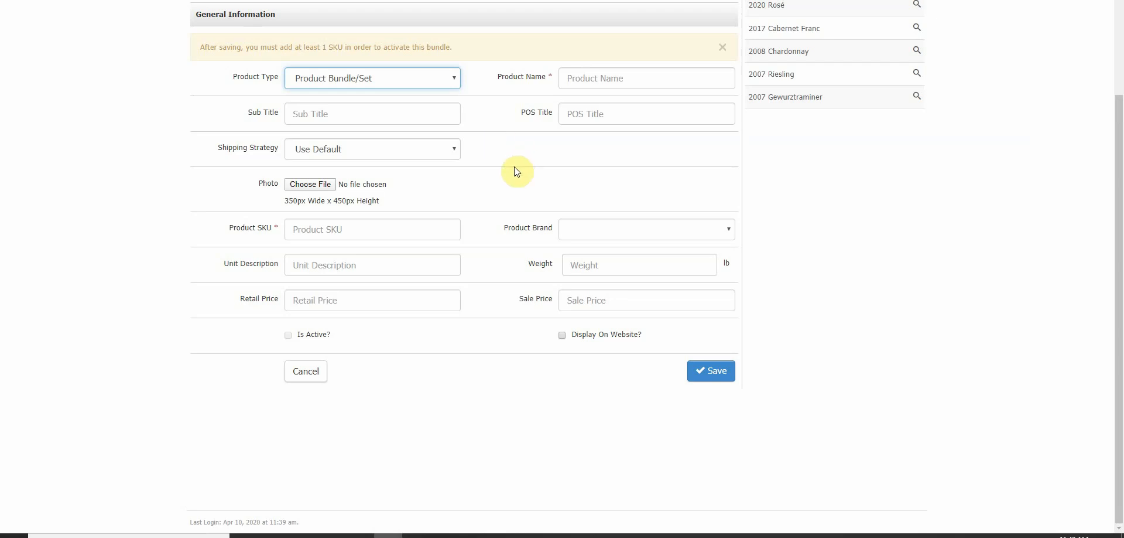
Switch the Product Type back to Wine, exposing Bottle Size, Region and Vintage fields
{"action": "left_click", "coordinate": [452, 78]}
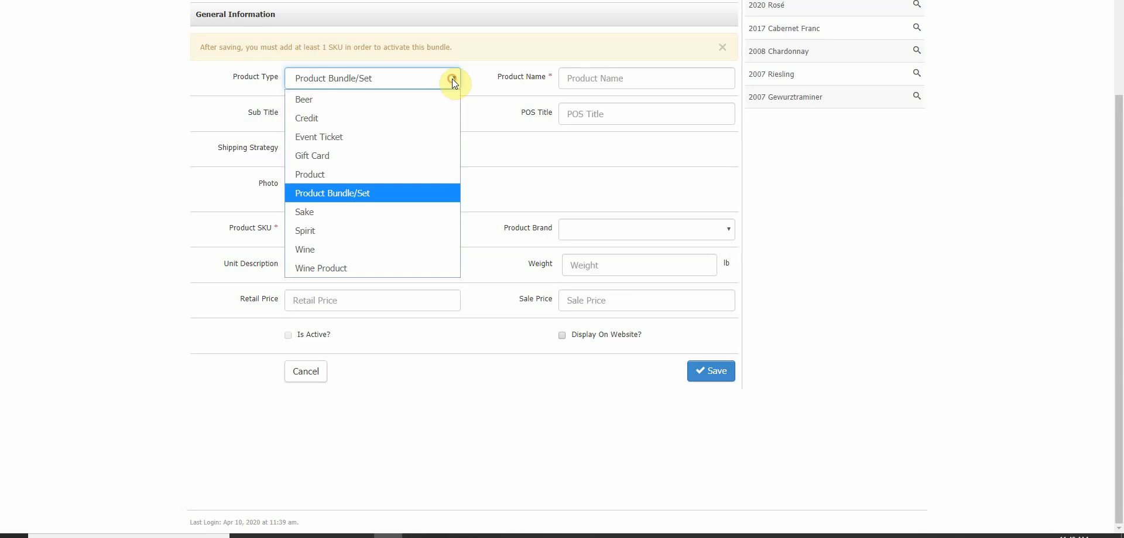
{"action": "left_click", "coordinate": [376, 253]}
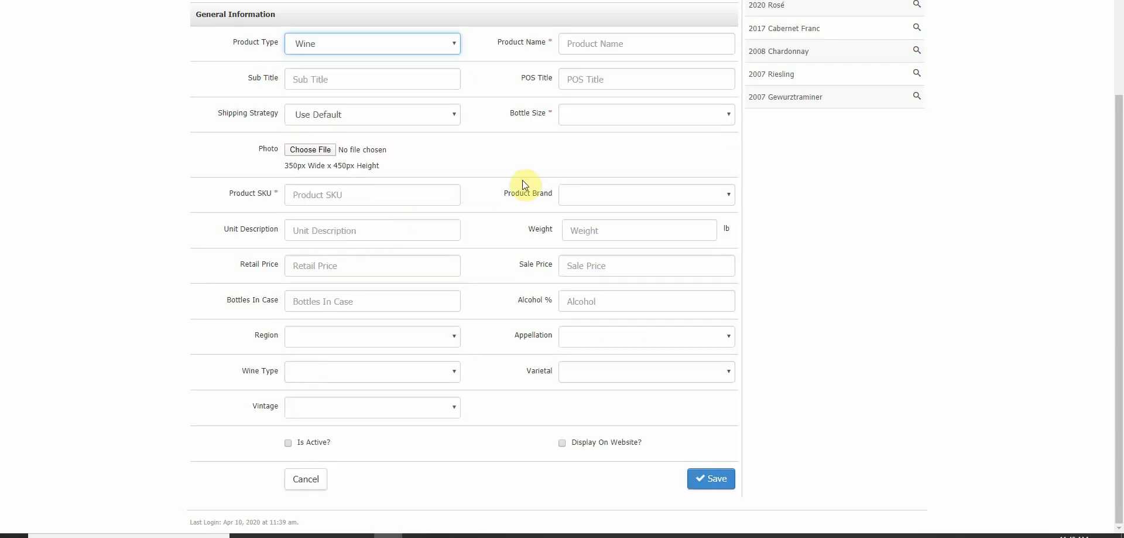
{"action": "scroll", "coordinate": [520, 182], "scroll_direction": "up", "scroll_amount": 2}
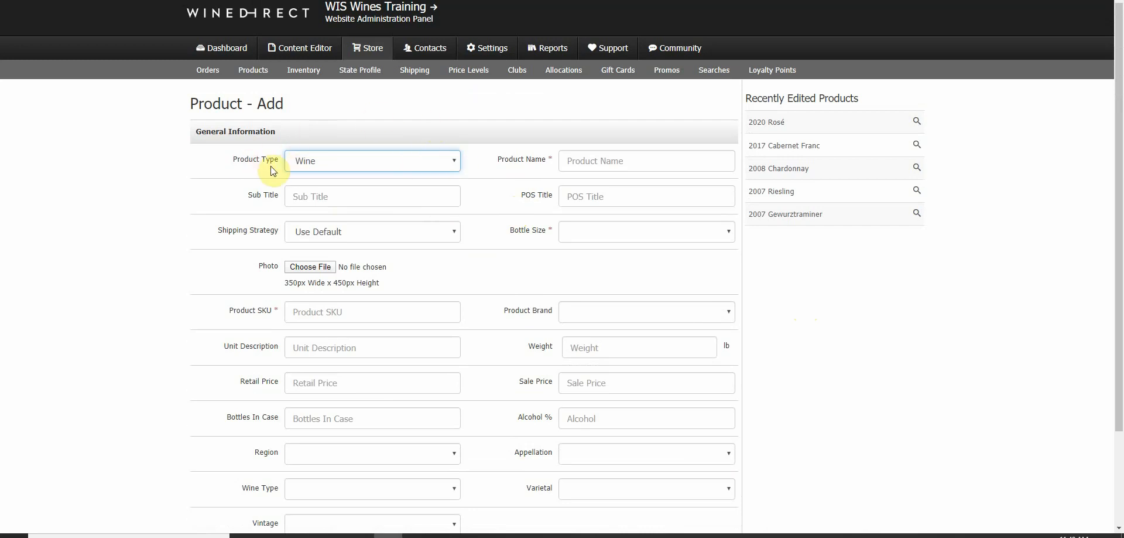
{"action": "scroll", "coordinate": [439, 174], "scroll_direction": "down", "scroll_amount": 2}
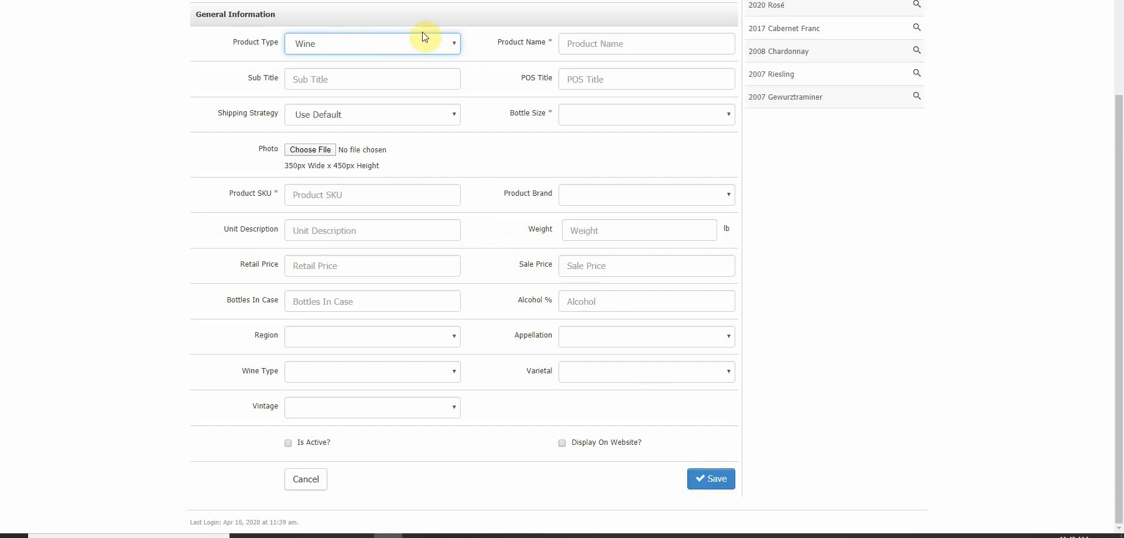
{"action": "left_click", "coordinate": [601, 44]}
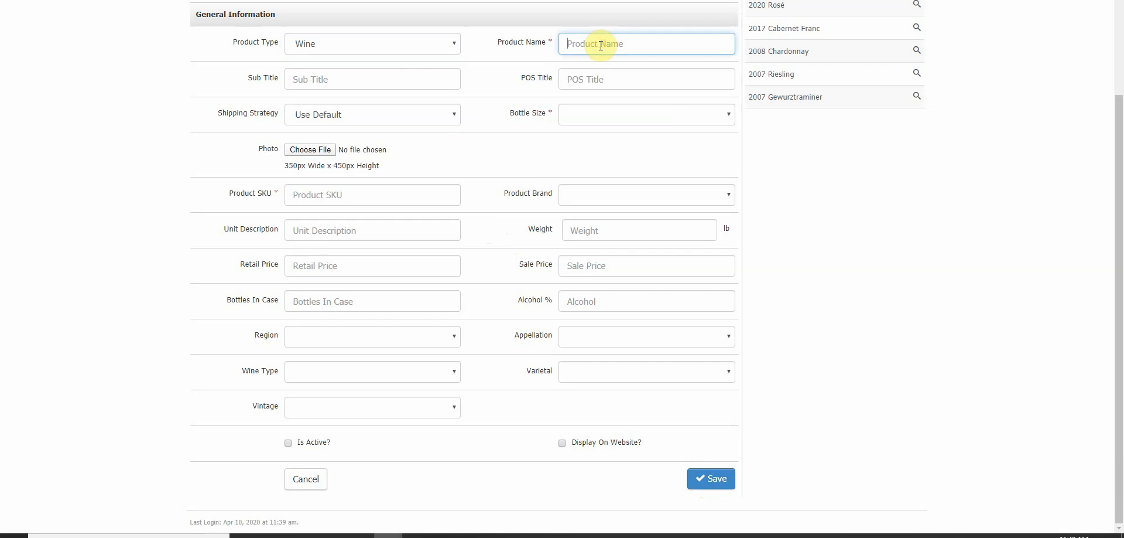
Enter '2017 Cabernet Sauvignon Beckstofer Doc Krane' as the Product Name and copy it
{"action": "type", "text": "2017 Cabernet Sauvignon"}
{"action": "type", "text": "Be"}
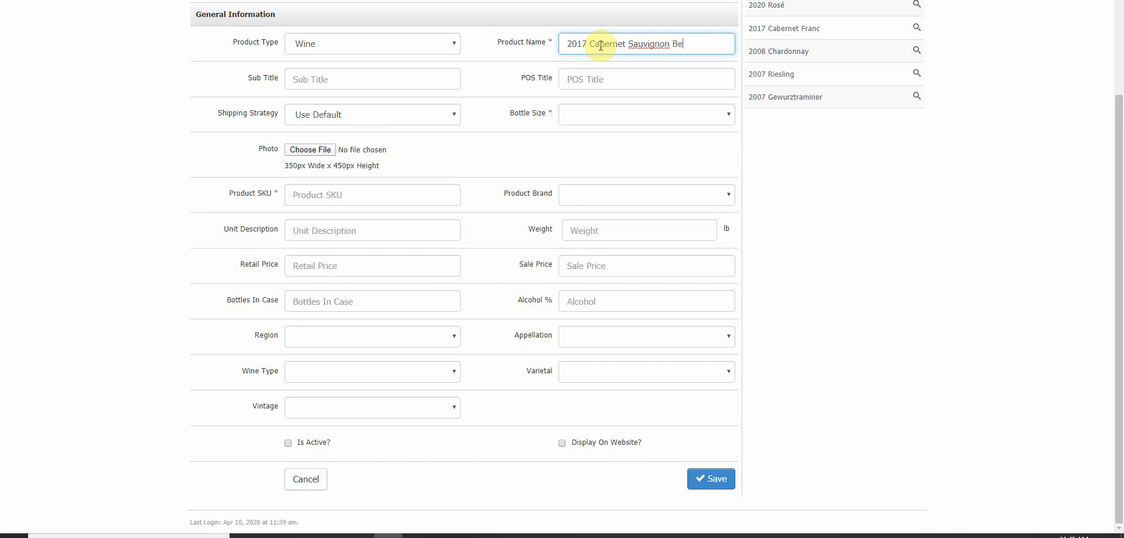
{"action": "type", "text": "ckstofer"}
{"action": "type", "text": "Doc Krane"}
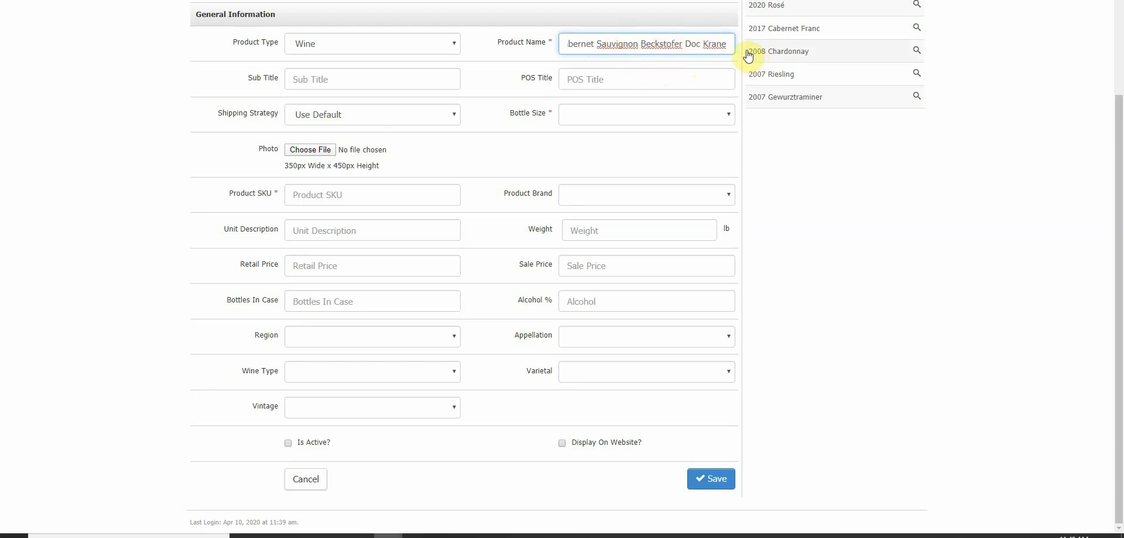
{"action": "left_click", "coordinate": [729, 44]}
{"action": "key", "text": "ctrl+a"}
{"action": "key", "text": "ctrl+c"}
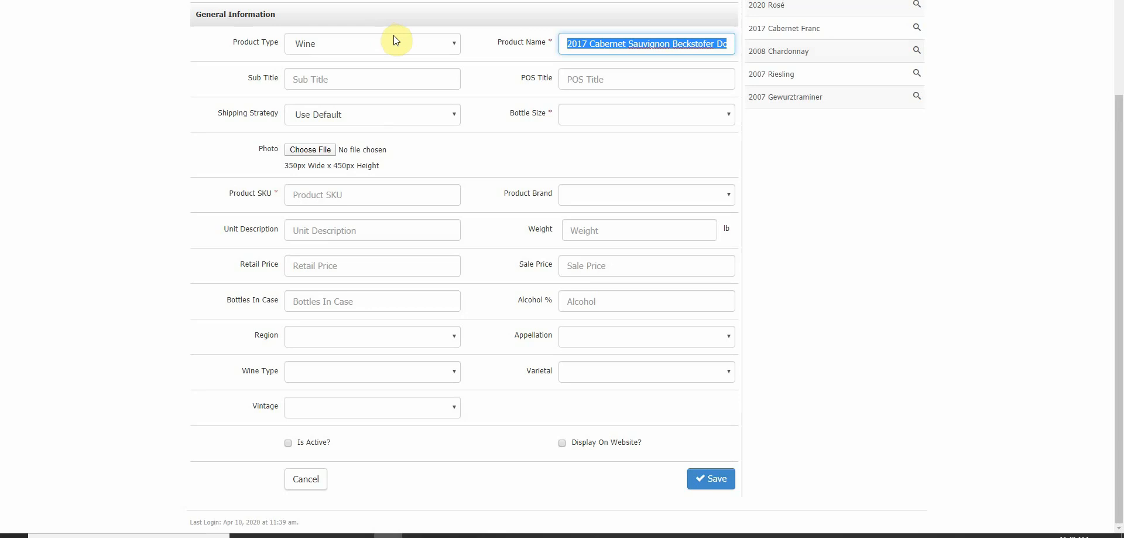
{"action": "left_click", "coordinate": [575, 79]}
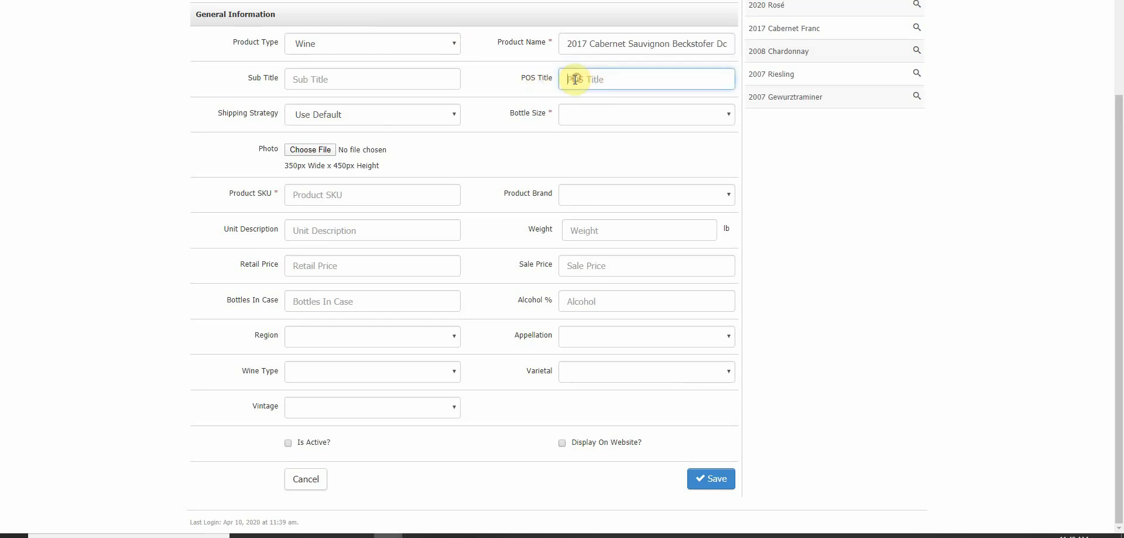
{"action": "key", "text": "ctrl+v"}
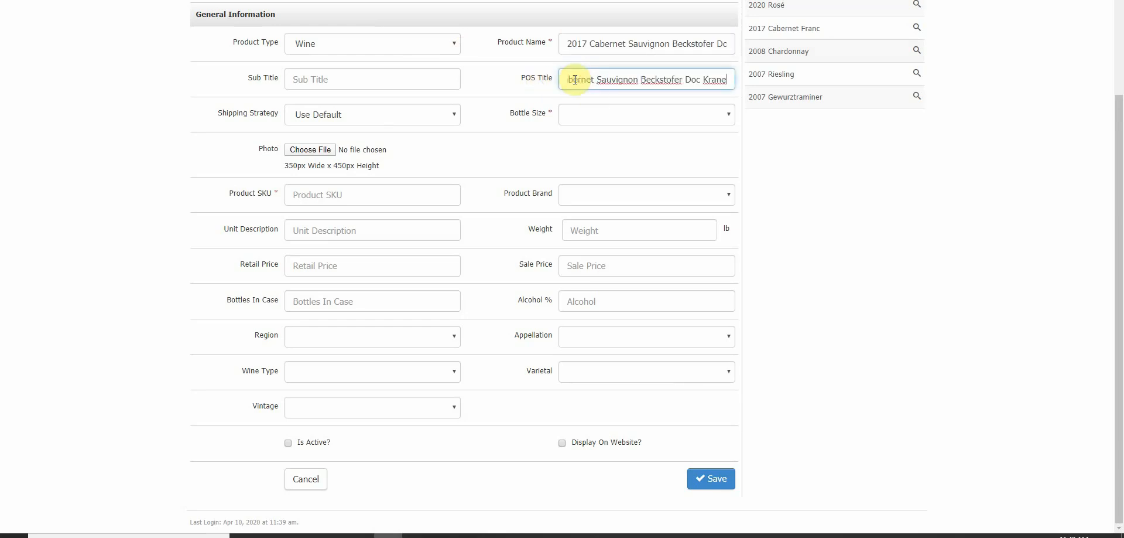
{"action": "key", "text": "ctrl+a"}
{"action": "left_click", "coordinate": [625, 80]}
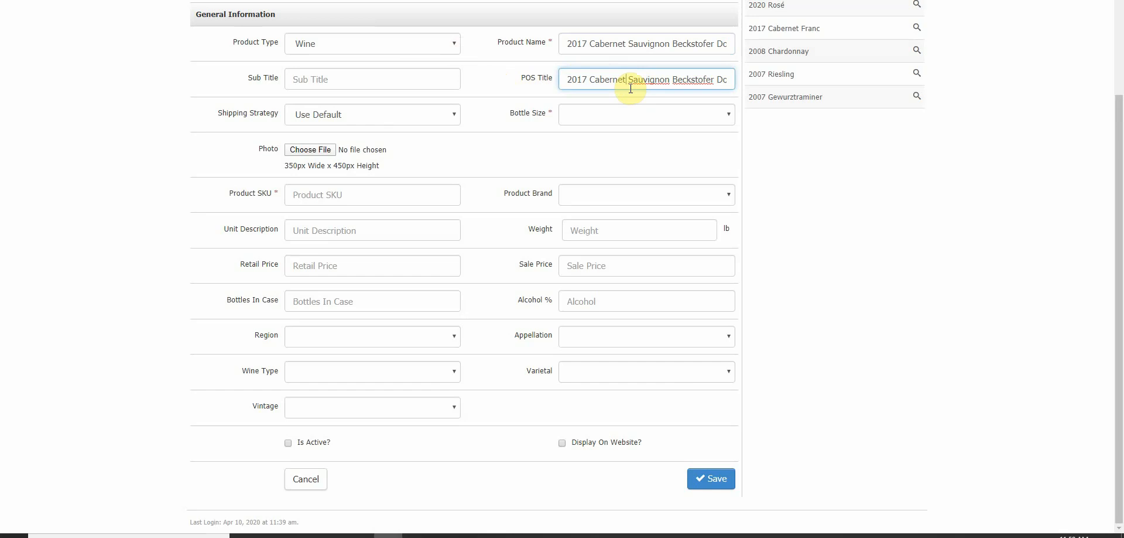
{"action": "left_click", "coordinate": [569, 79]}
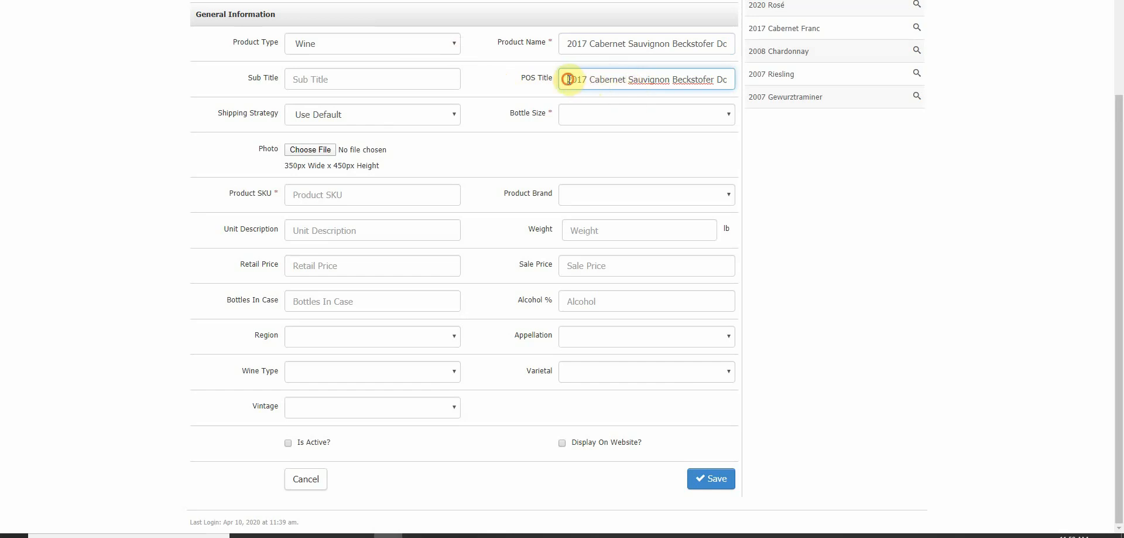
{"action": "left_click_drag", "start_coordinate": [569, 79], "coordinate": [749, 76]}
{"action": "left_click", "coordinate": [626, 80]}
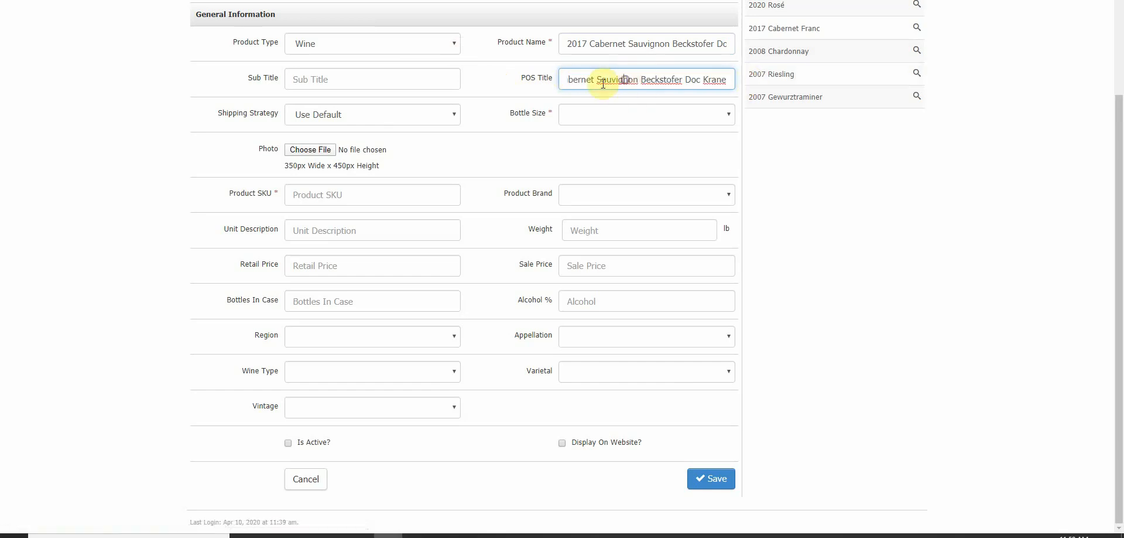
{"action": "left_click_drag", "start_coordinate": [609, 78], "coordinate": [592, 42]}
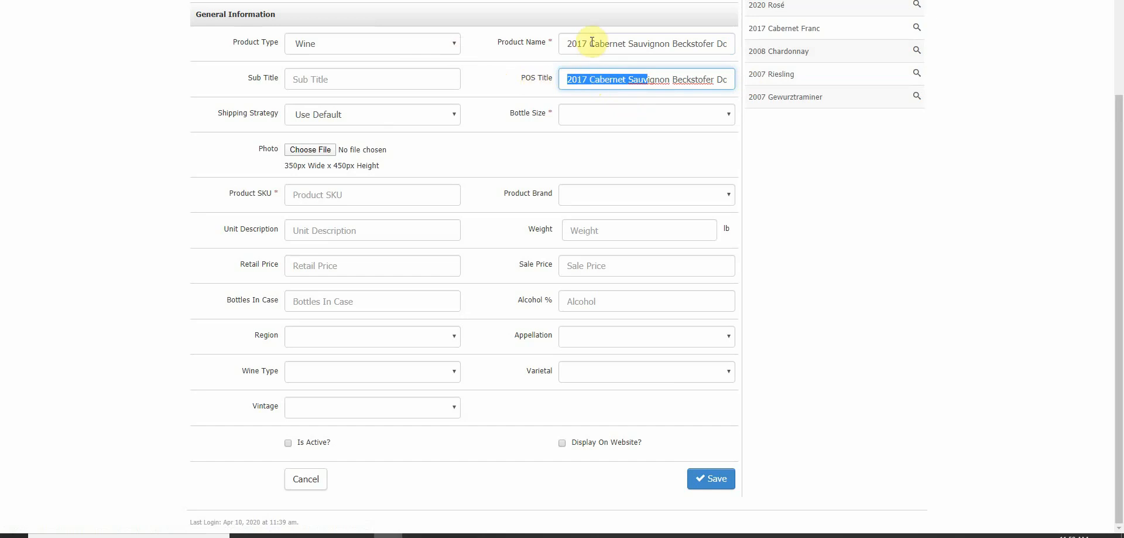
{"action": "left_click", "coordinate": [593, 41]}
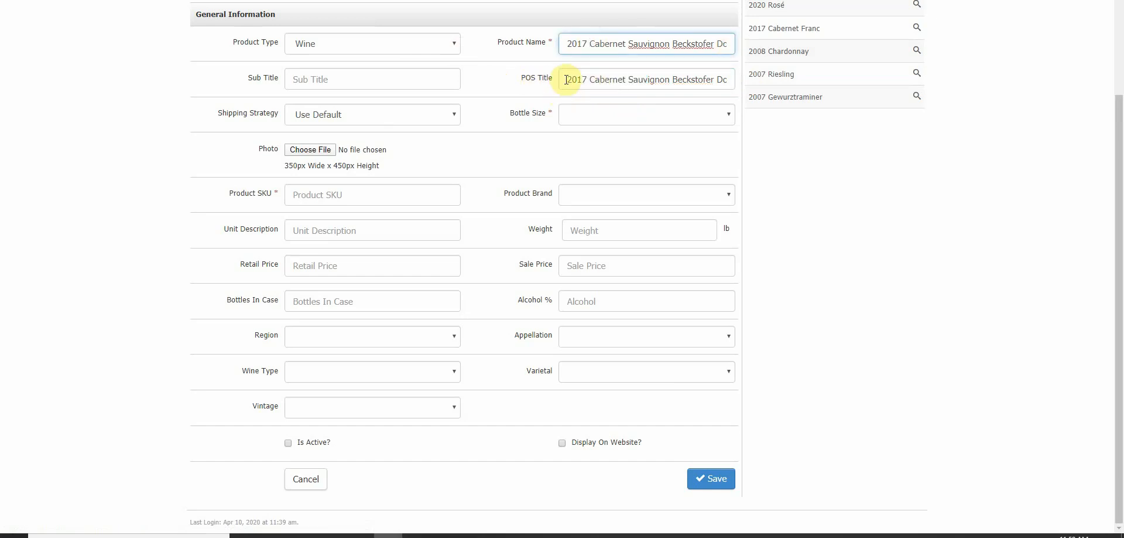
{"action": "left_click_drag", "start_coordinate": [566, 79], "coordinate": [656, 81]}
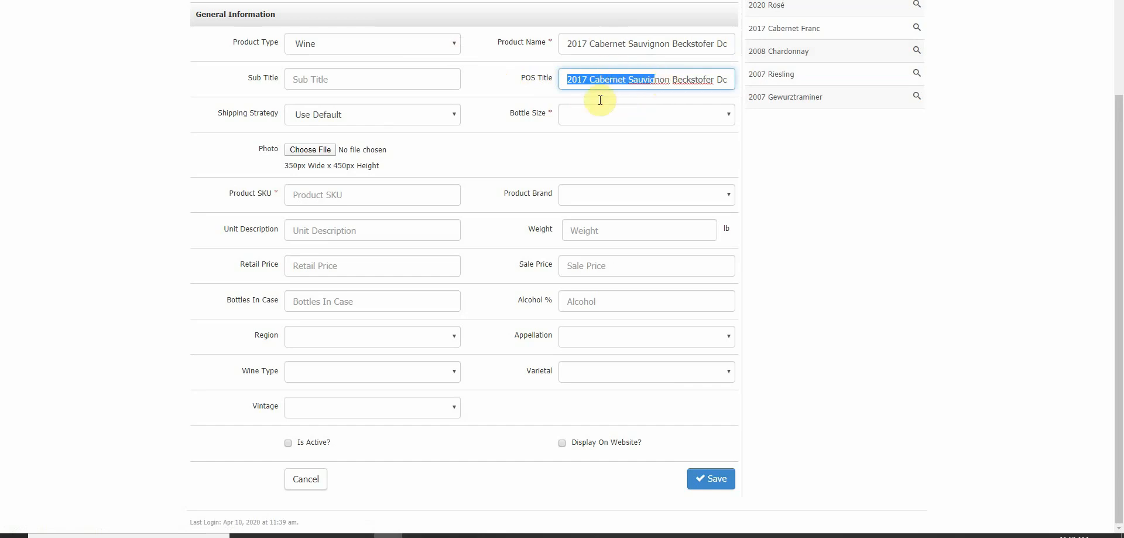
{"action": "left_click", "coordinate": [565, 78]}
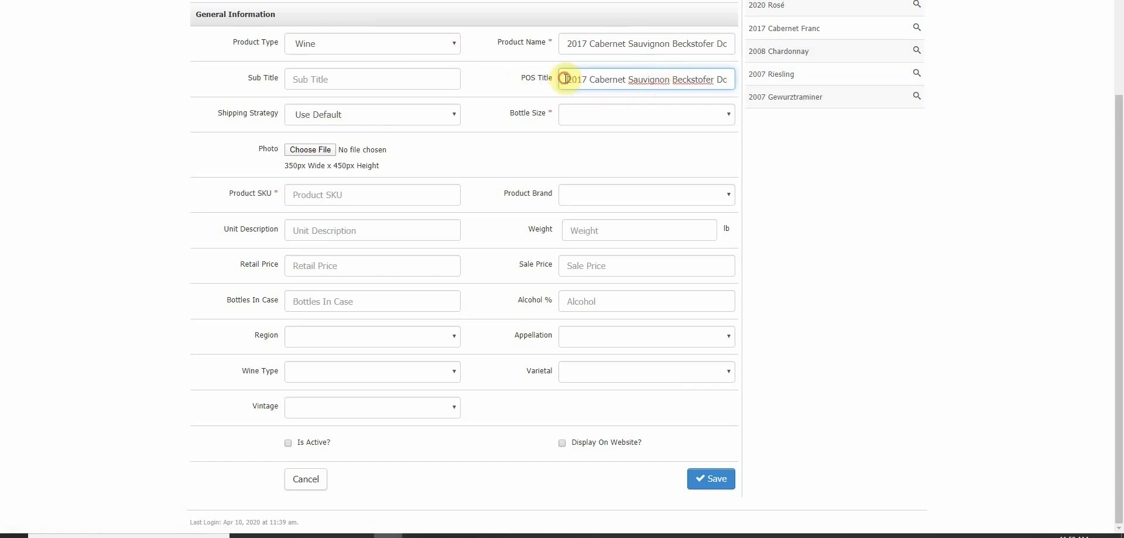
{"action": "left_click_drag", "start_coordinate": [564, 79], "coordinate": [786, 80]}
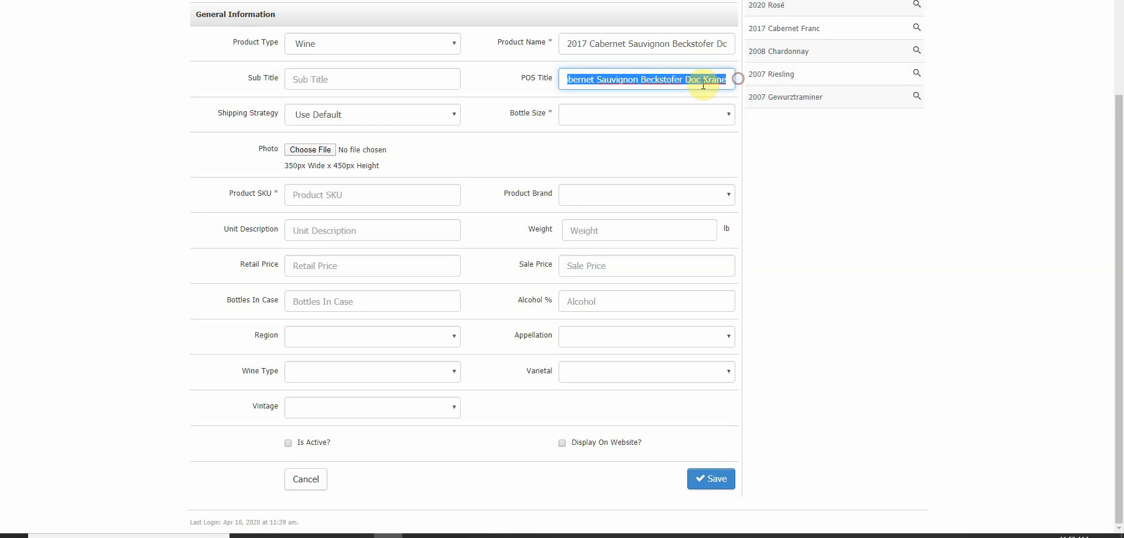
{"action": "key", "text": "BackSpace"}
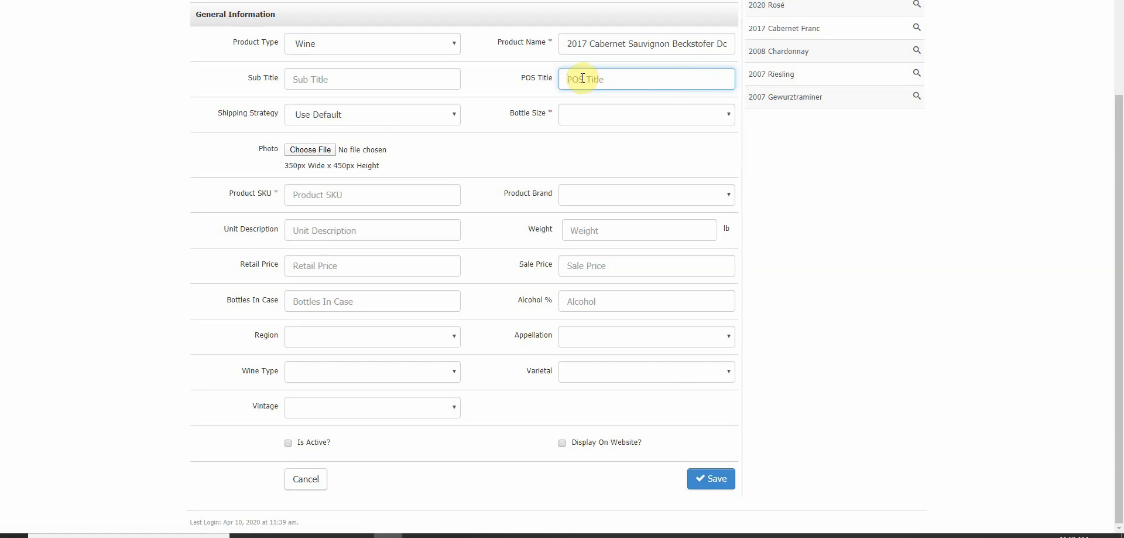
Enter '17 DK' as the POS Title, trying and removing 'CS' and 'Beck' insertions
{"action": "type", "text": "17 DK"}
{"action": "left_click", "coordinate": [582, 80]}
{"action": "type", "text": "CS"}
{"action": "key", "text": "BackSpace"}
{"action": "key", "text": "BackSpace"}
{"action": "key", "text": "BackSpace"}
{"action": "key", "text": "BackSpace"}
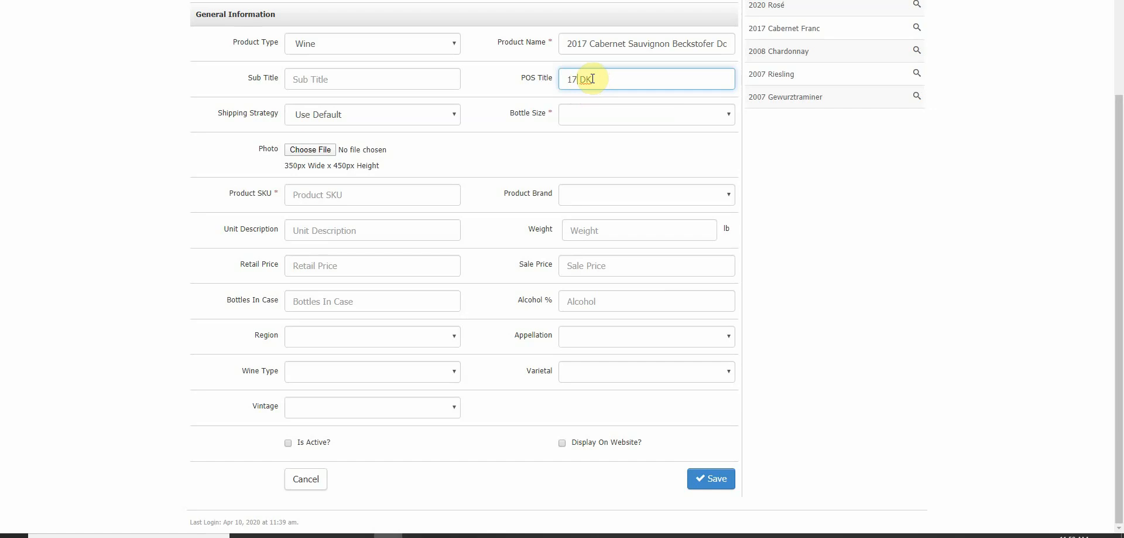
{"action": "left_click", "coordinate": [584, 80]}
{"action": "type", "text": "Beck"}
{"action": "key", "text": "BackSpace"}
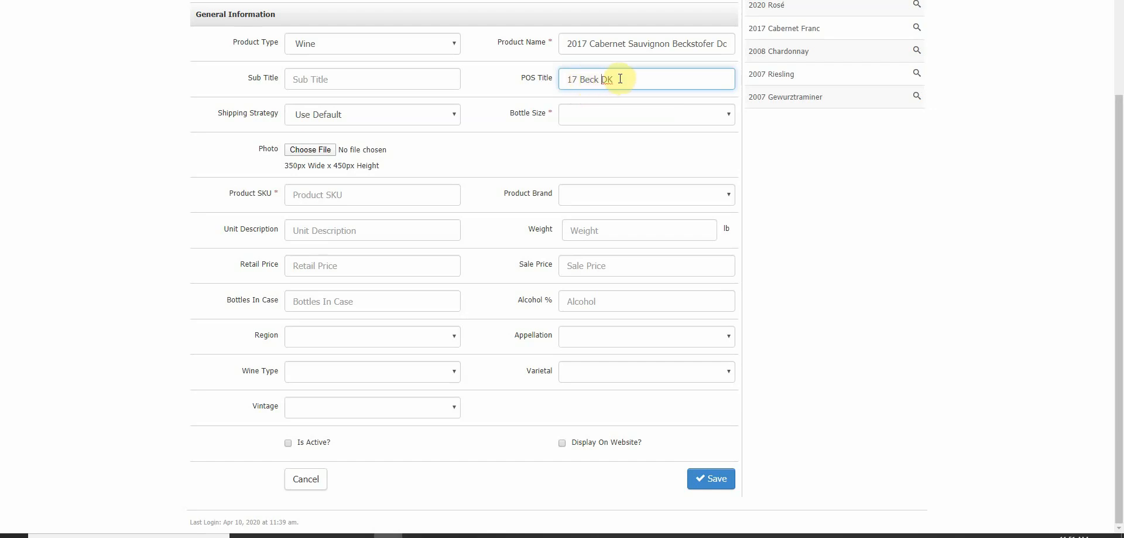
{"action": "left_click_drag", "start_coordinate": [599, 79], "coordinate": [578, 76]}
{"action": "key", "text": "BackSpace"}
Check the spacing in the '17 DK' POS Title and leave it finished
{"action": "left_click", "coordinate": [627, 81]}
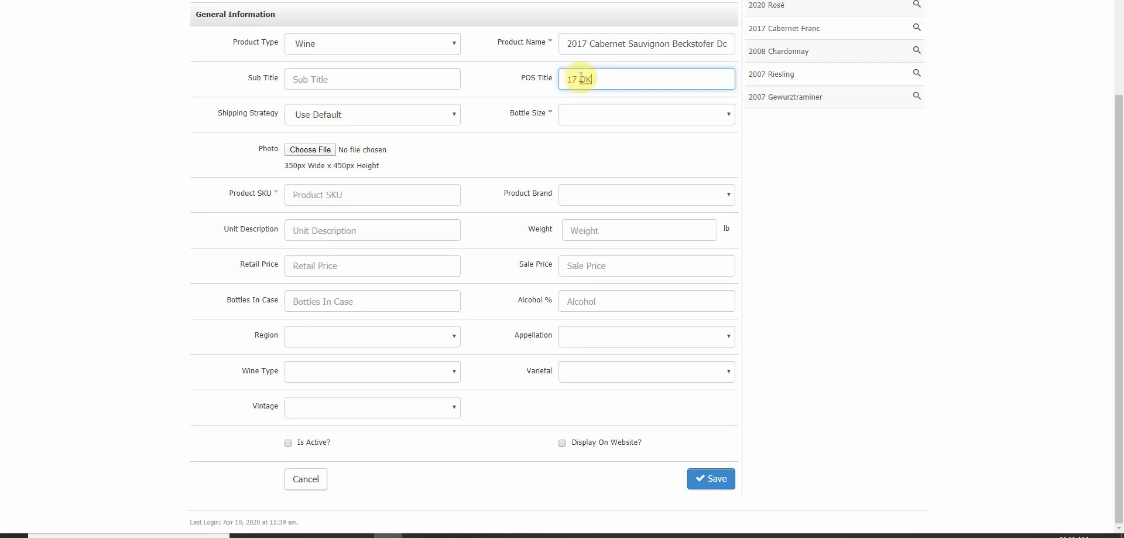
{"action": "left_click", "coordinate": [581, 80]}
{"action": "left_click_drag", "start_coordinate": [580, 80], "coordinate": [578, 81]}
{"action": "left_click", "coordinate": [495, 77]}
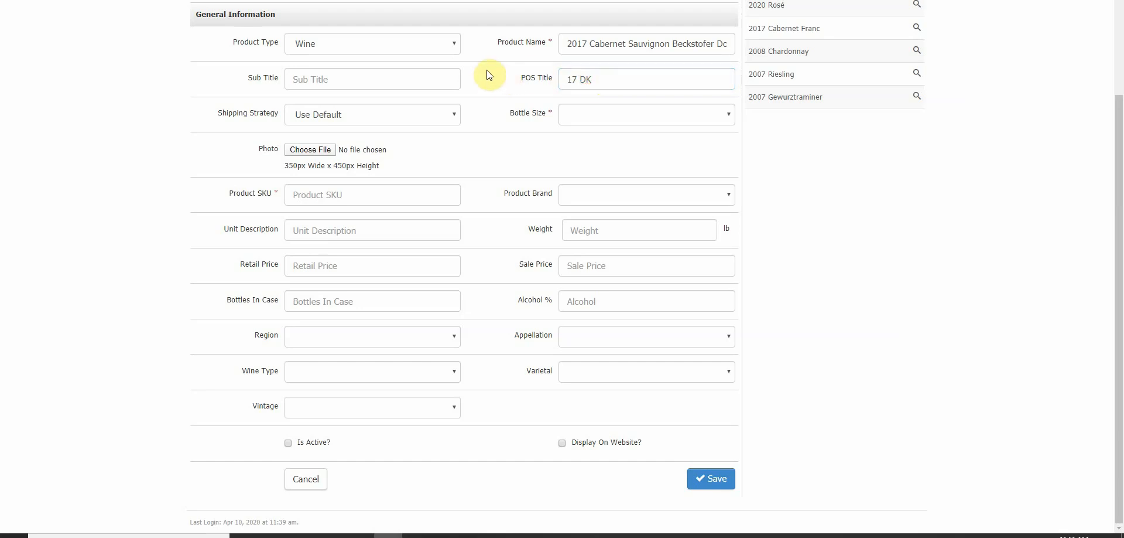
{"action": "left_click", "coordinate": [360, 79]}
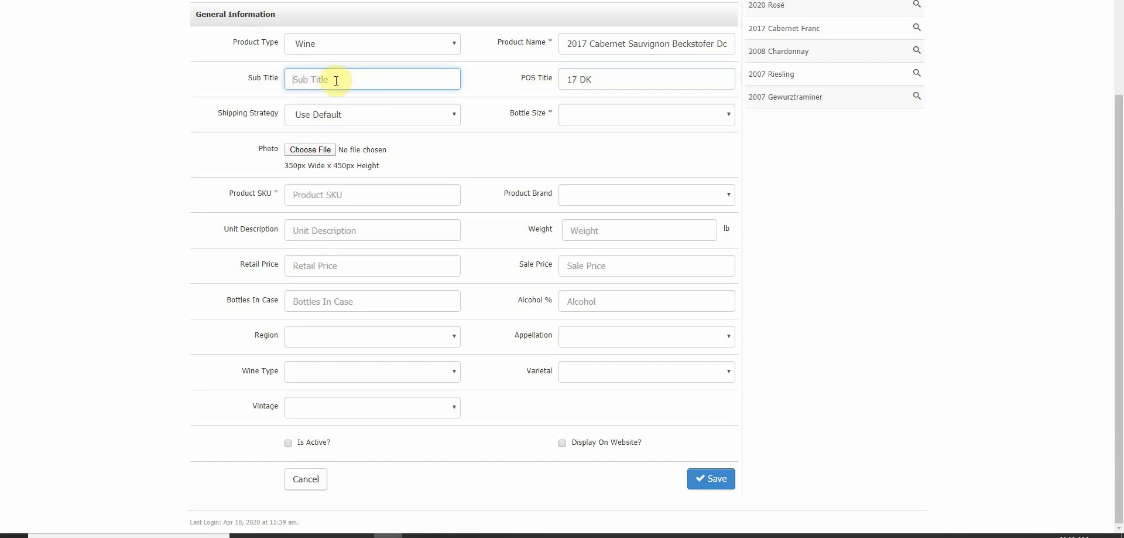
{"action": "type", "text": "On the web under the Name"}
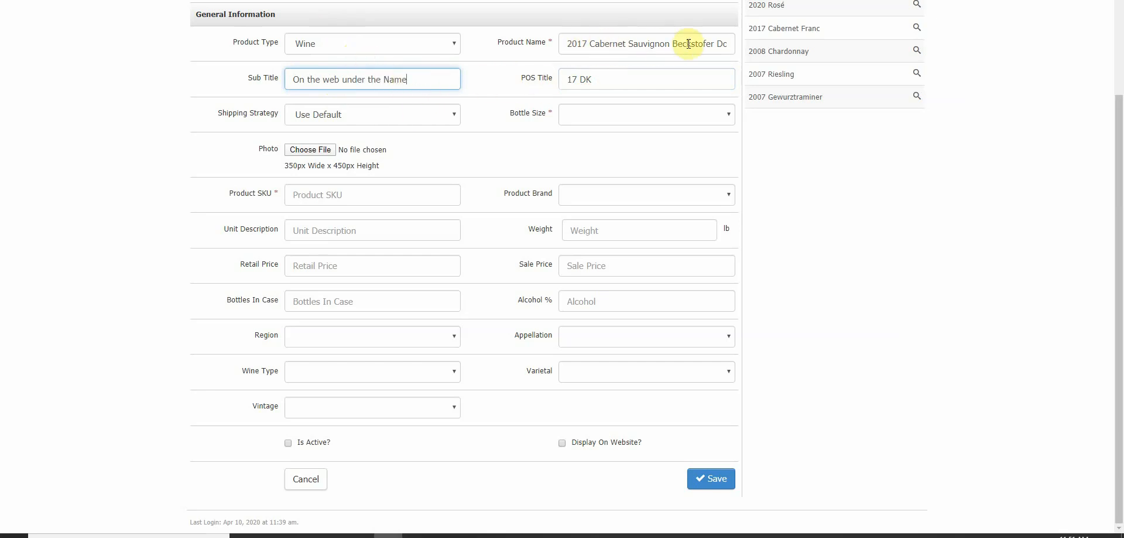
{"action": "left_click_drag", "start_coordinate": [456, 82], "coordinate": [268, 85]}
{"action": "key", "text": "BackSpace"}
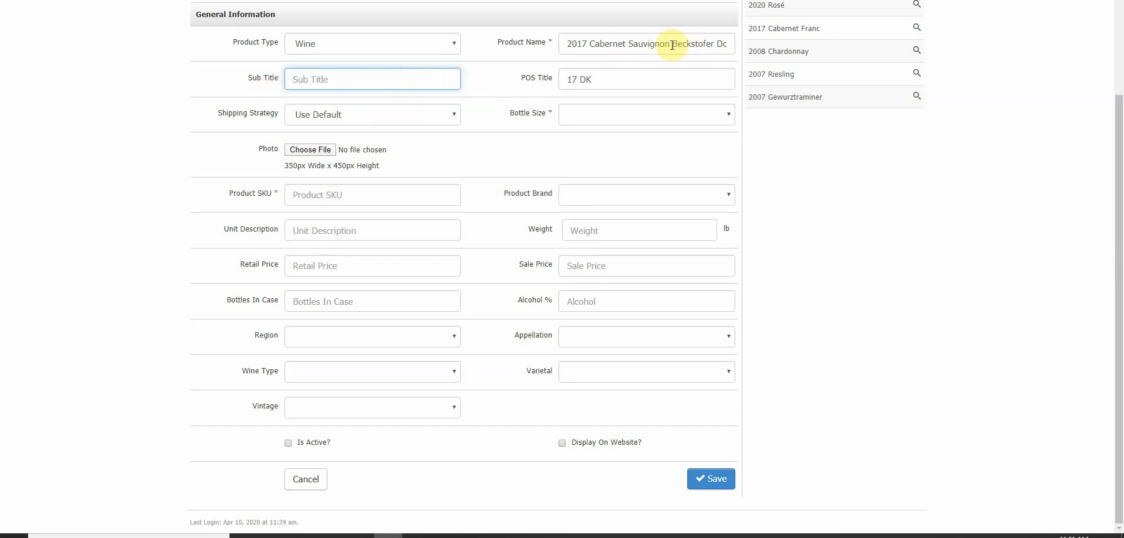
{"action": "left_click_drag", "start_coordinate": [675, 43], "coordinate": [576, 44]}
{"action": "left_click", "coordinate": [350, 78]}
{"action": "left_click", "coordinate": [398, 113]}
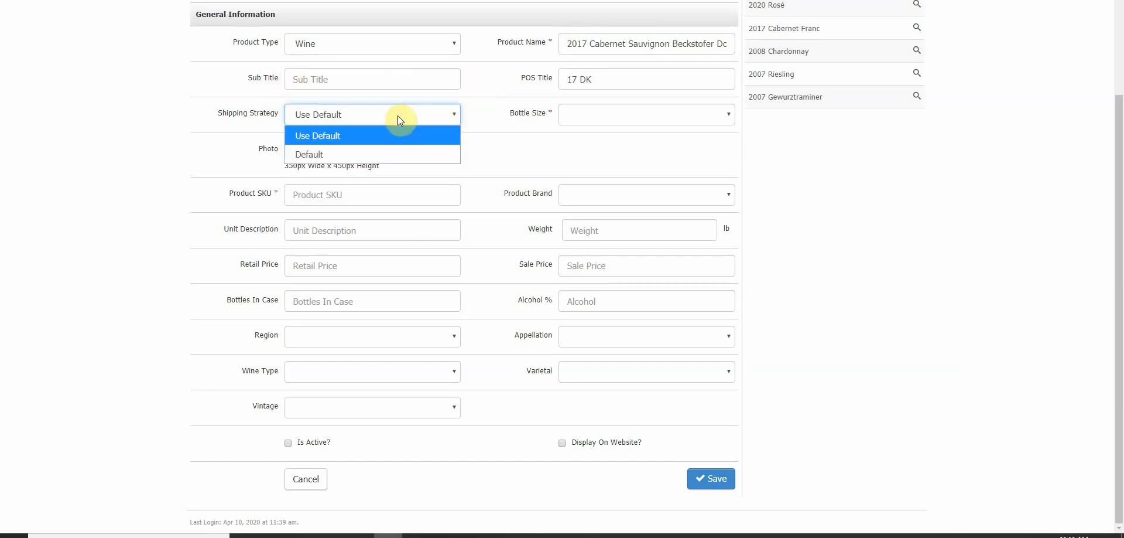
{"action": "left_click", "coordinate": [388, 156]}
{"action": "left_click", "coordinate": [377, 119]}
{"action": "left_click", "coordinate": [372, 130]}
{"action": "left_click", "coordinate": [370, 116]}
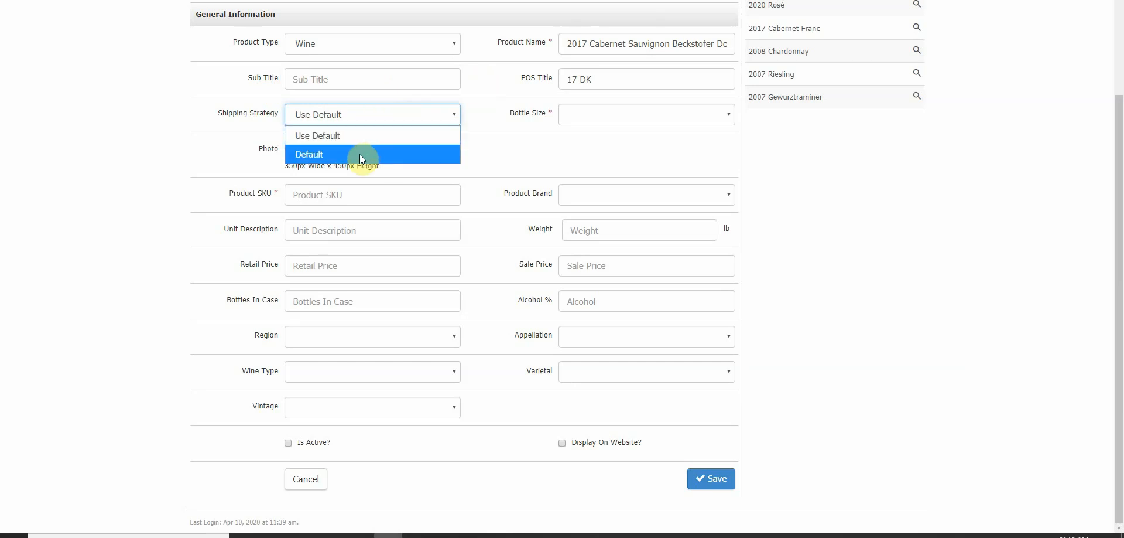
{"action": "left_click", "coordinate": [359, 154]}
{"action": "left_click", "coordinate": [360, 120]}
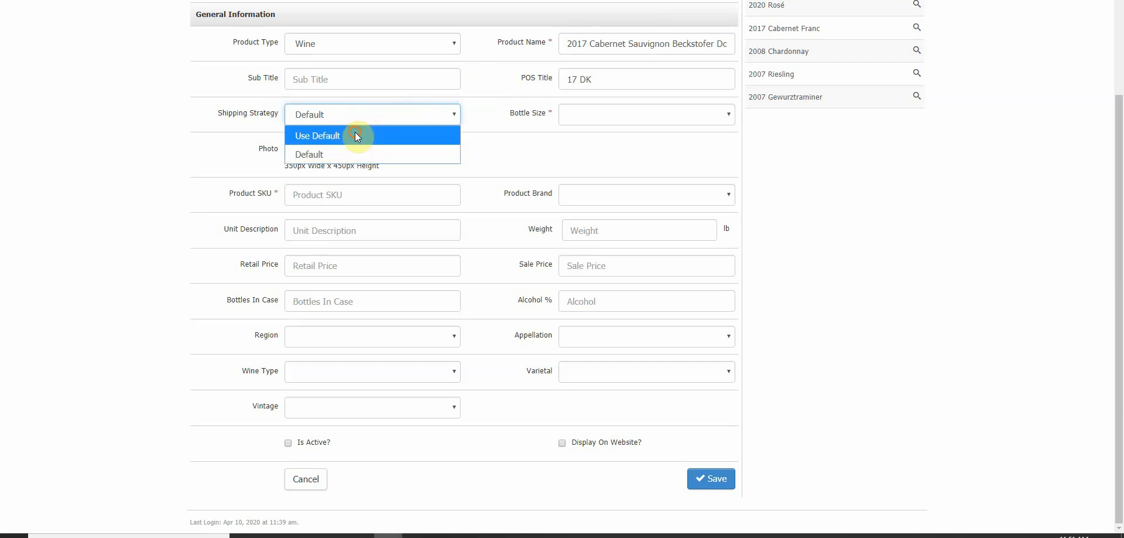
{"action": "left_click", "coordinate": [355, 134]}
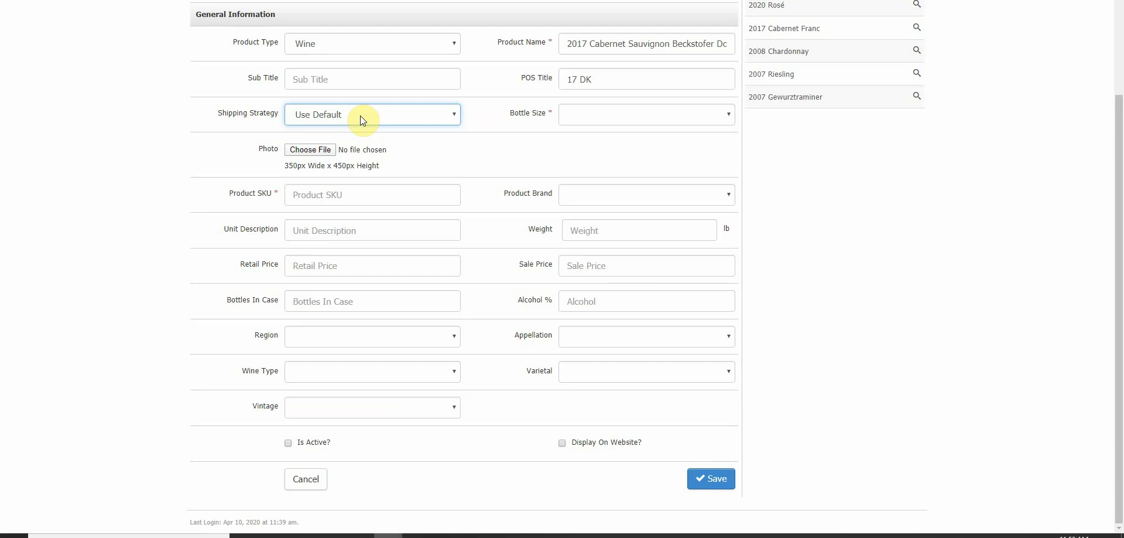
{"action": "left_click", "coordinate": [360, 115]}
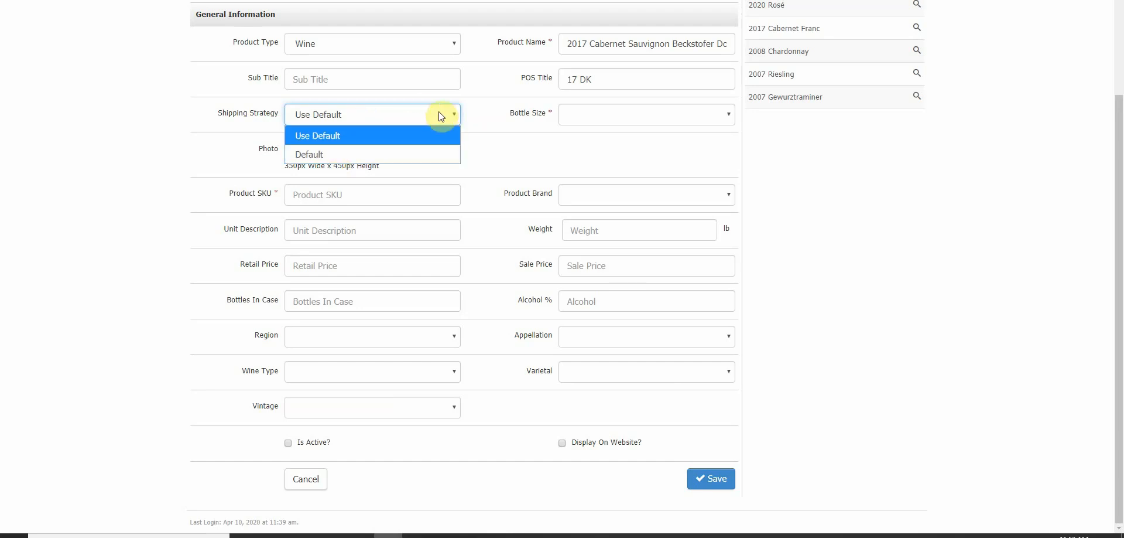
{"action": "left_click", "coordinate": [469, 115]}
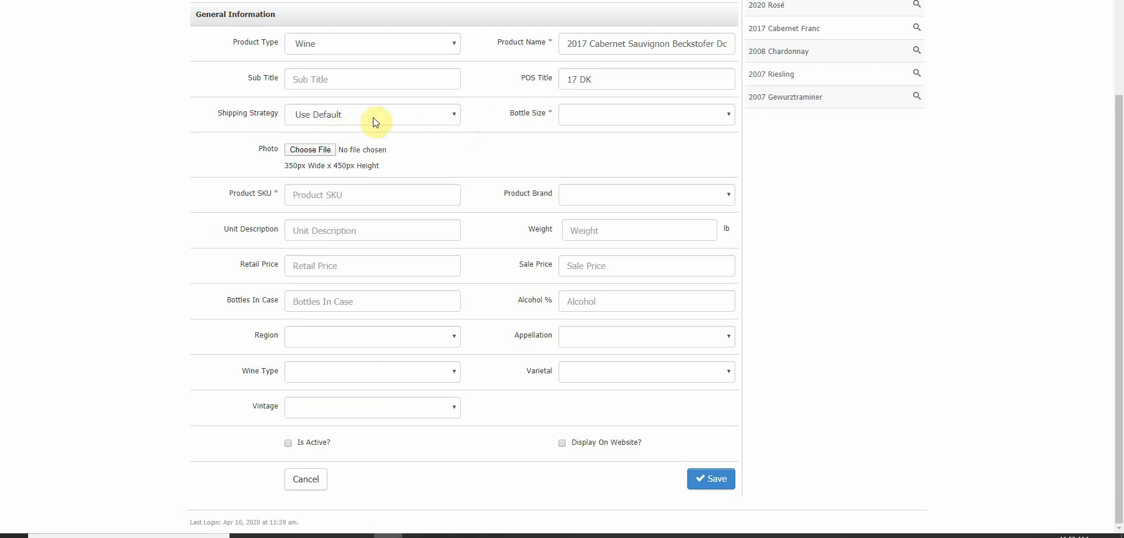
Add a new 'Magnum' bottle size of 1500 mL and apply it as the product's bottle size
{"action": "left_click", "coordinate": [590, 118]}
{"action": "left_click", "coordinate": [594, 152]}
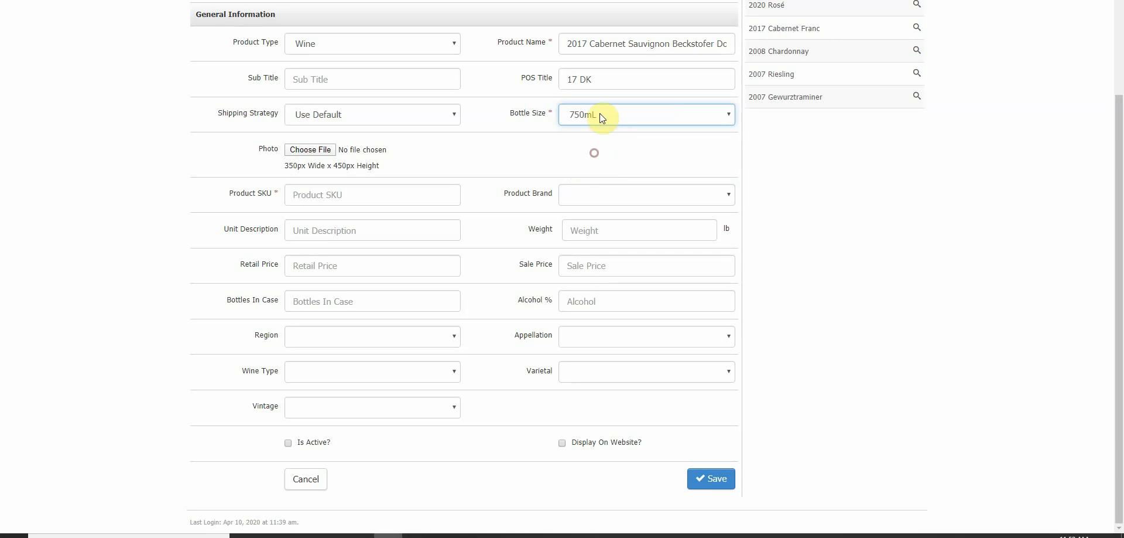
{"action": "left_click", "coordinate": [577, 114]}
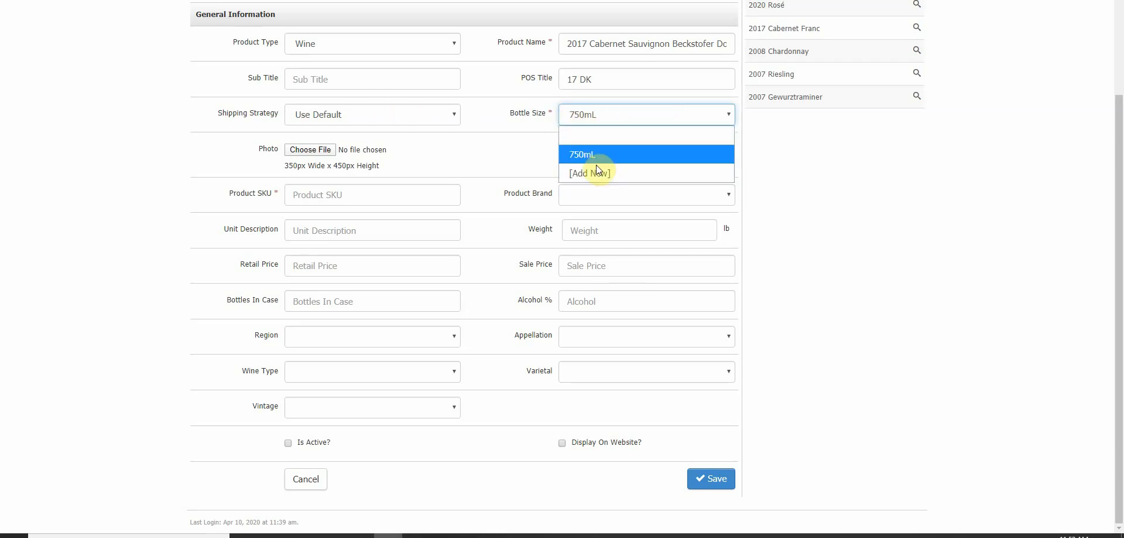
{"action": "left_click", "coordinate": [596, 175]}
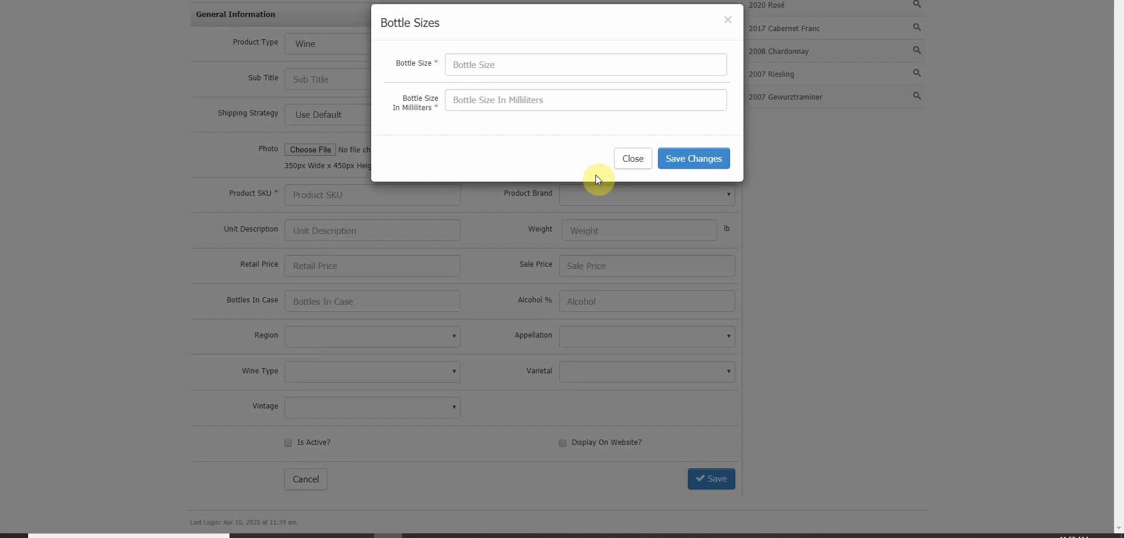
{"action": "left_click", "coordinate": [487, 63]}
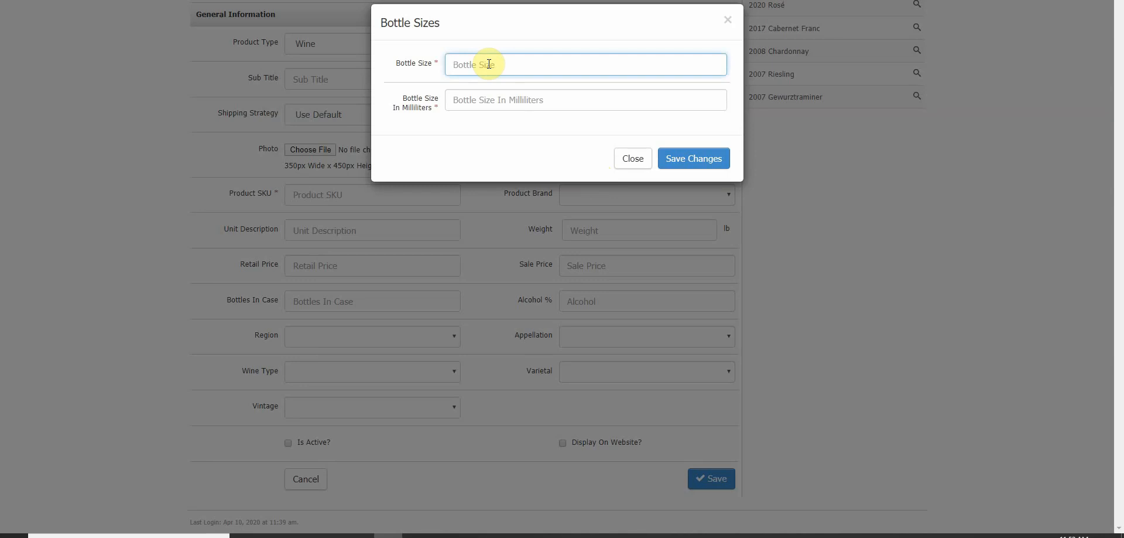
{"action": "type", "text": "Magnum 1.5L"}
{"action": "left_click_drag", "start_coordinate": [508, 64], "coordinate": [490, 63]}
{"action": "key", "text": "BackSpace"}
{"action": "left_click", "coordinate": [532, 99]}
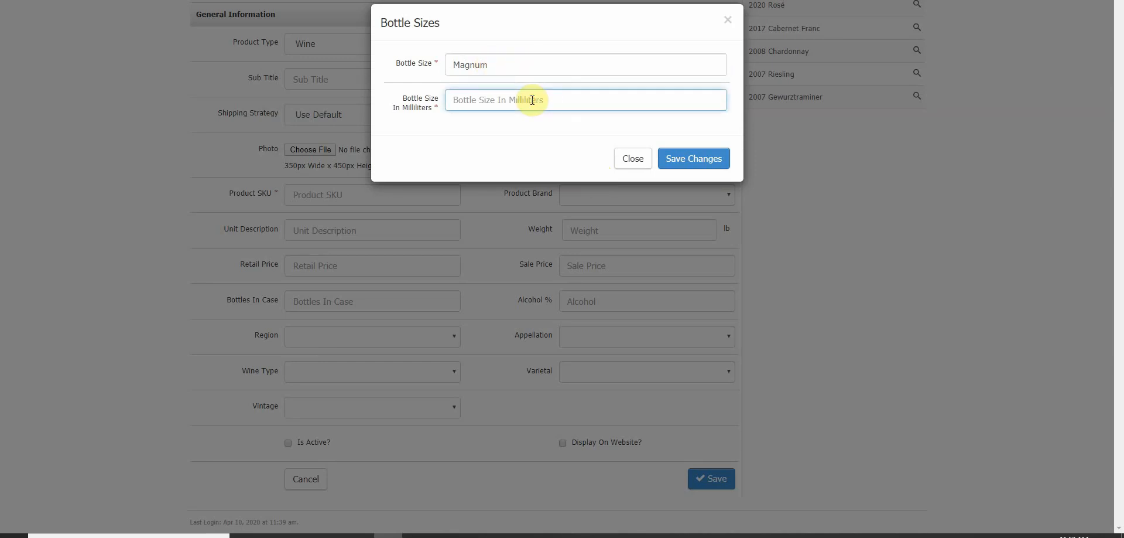
{"action": "type", "text": "1500"}
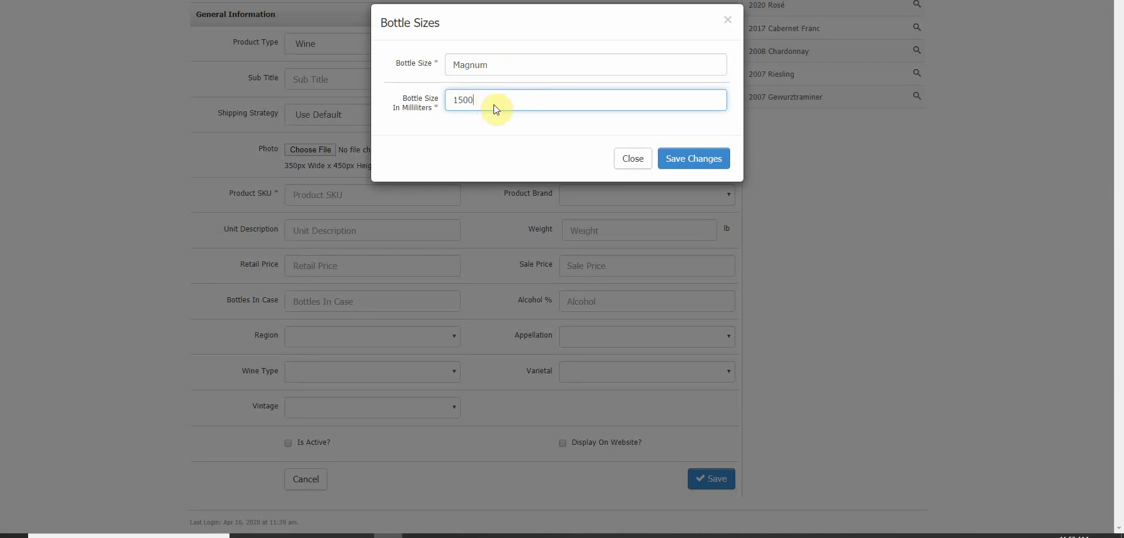
{"action": "left_click", "coordinate": [692, 159]}
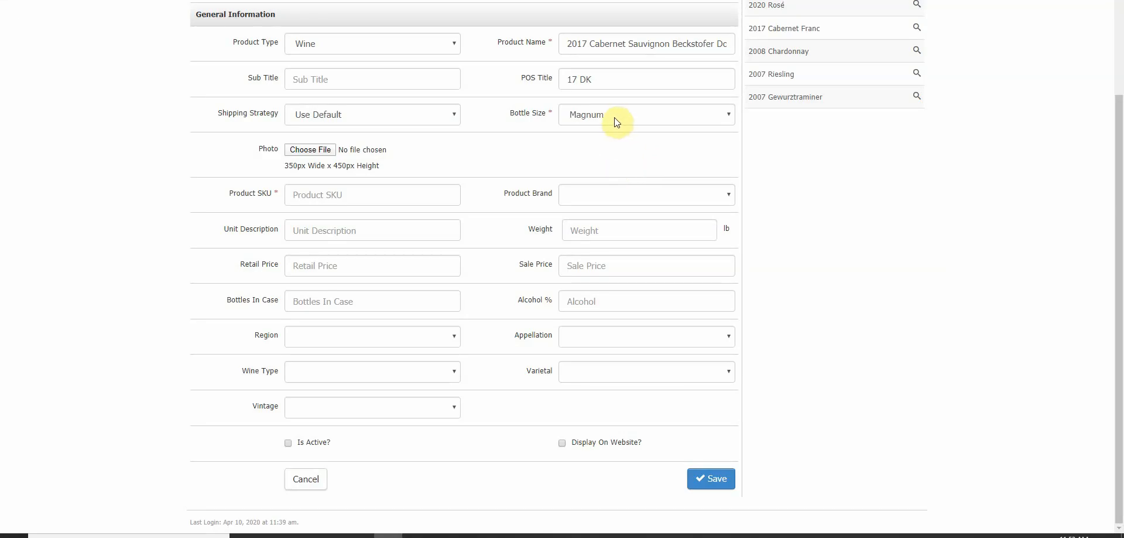
Switch the bottle size back to 750mL, leaving the shipping strategy on Use Default
{"action": "left_click", "coordinate": [614, 117]}
{"action": "left_click", "coordinate": [610, 150]}
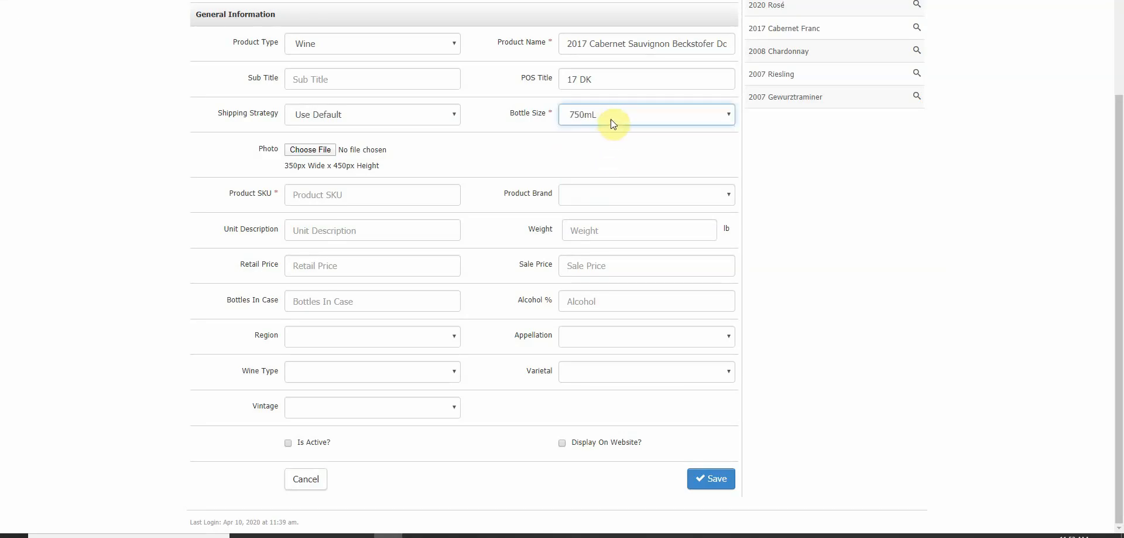
{"action": "left_click", "coordinate": [401, 114]}
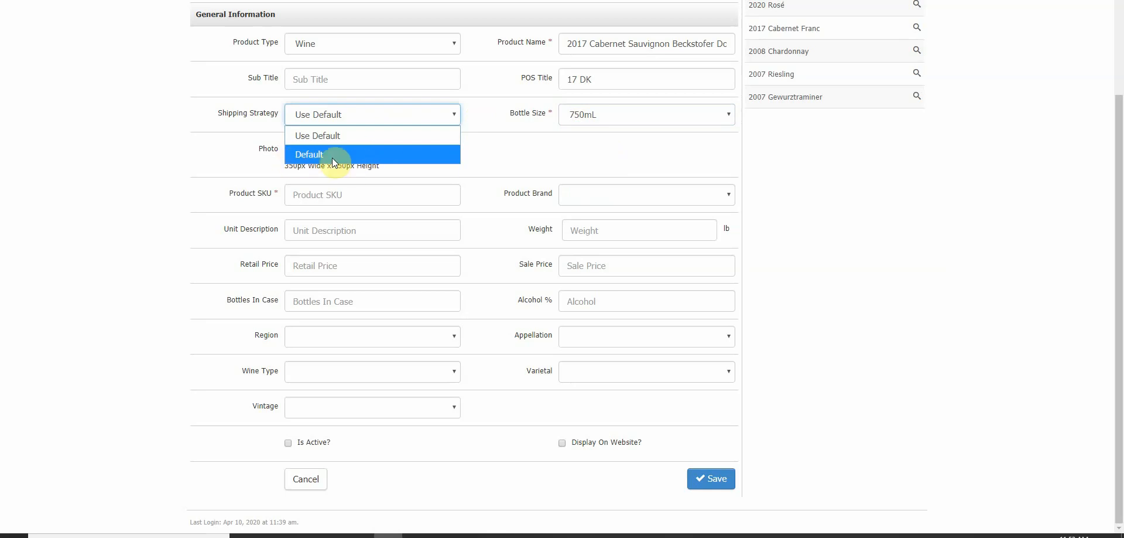
{"action": "left_click", "coordinate": [497, 112]}
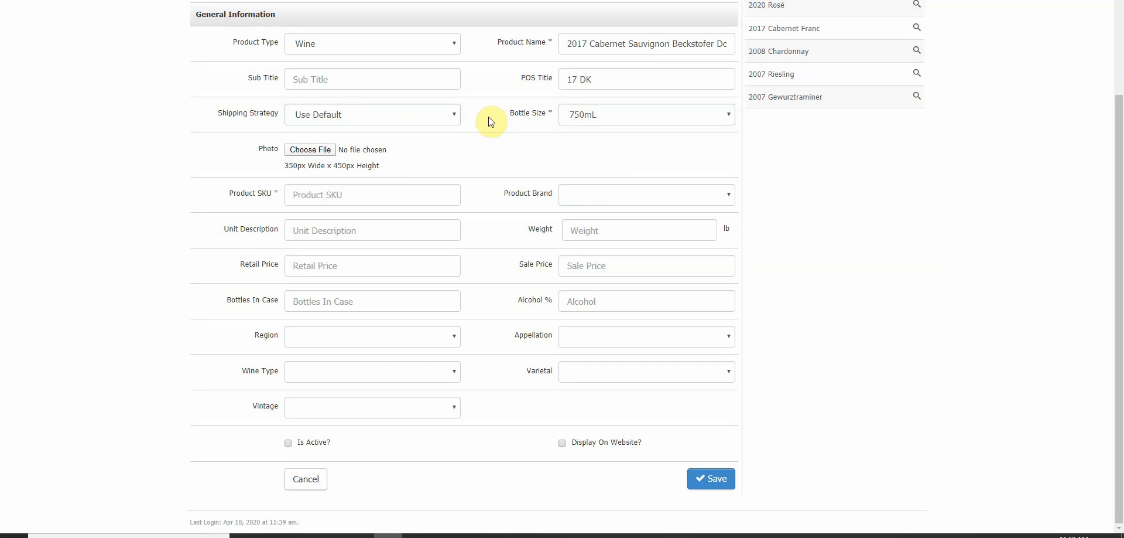
Open and cancel the product photo picker, reviewing the 350px Wide x 450px Height guidance
{"action": "left_click", "coordinate": [323, 153]}
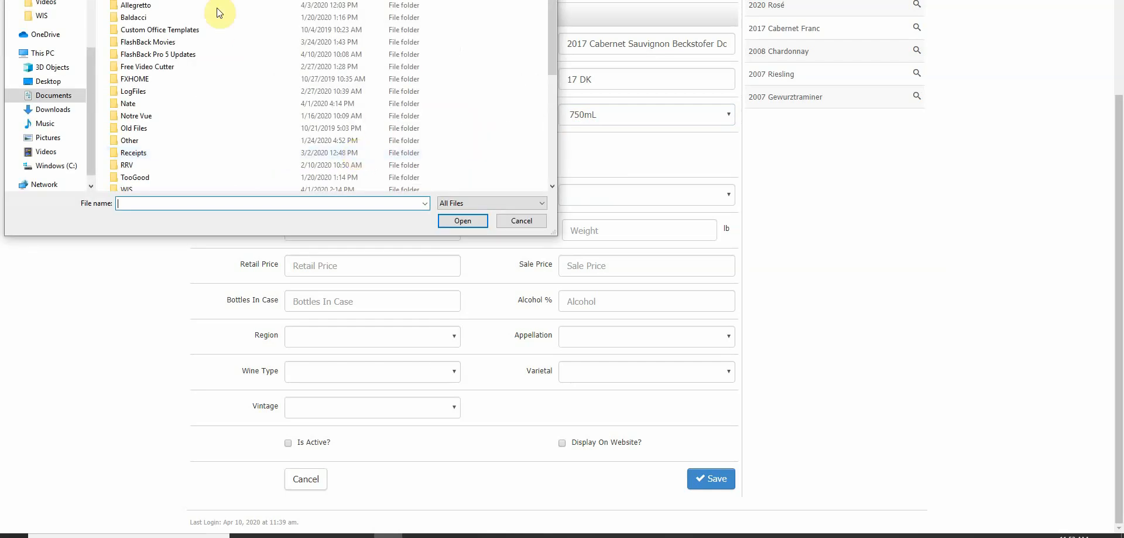
{"action": "left_click", "coordinate": [527, 221]}
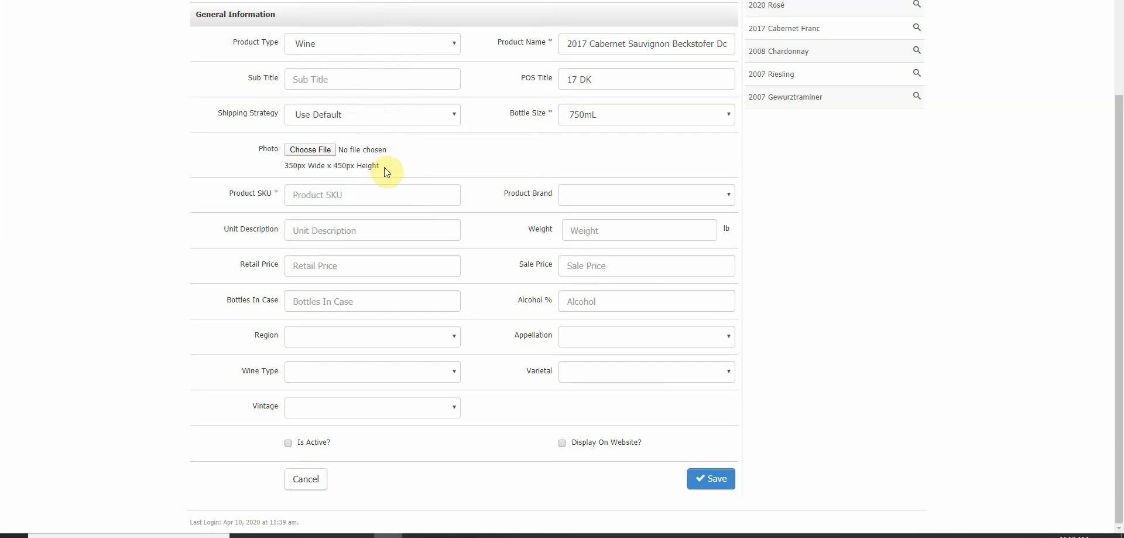
{"action": "left_click_drag", "start_coordinate": [384, 167], "coordinate": [284, 174]}
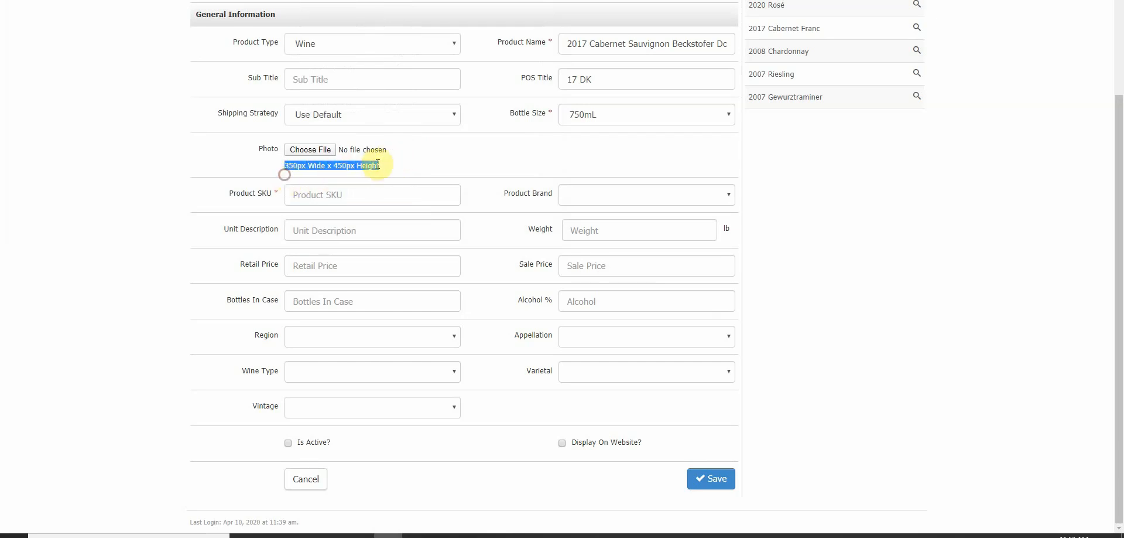
{"action": "left_click", "coordinate": [401, 167]}
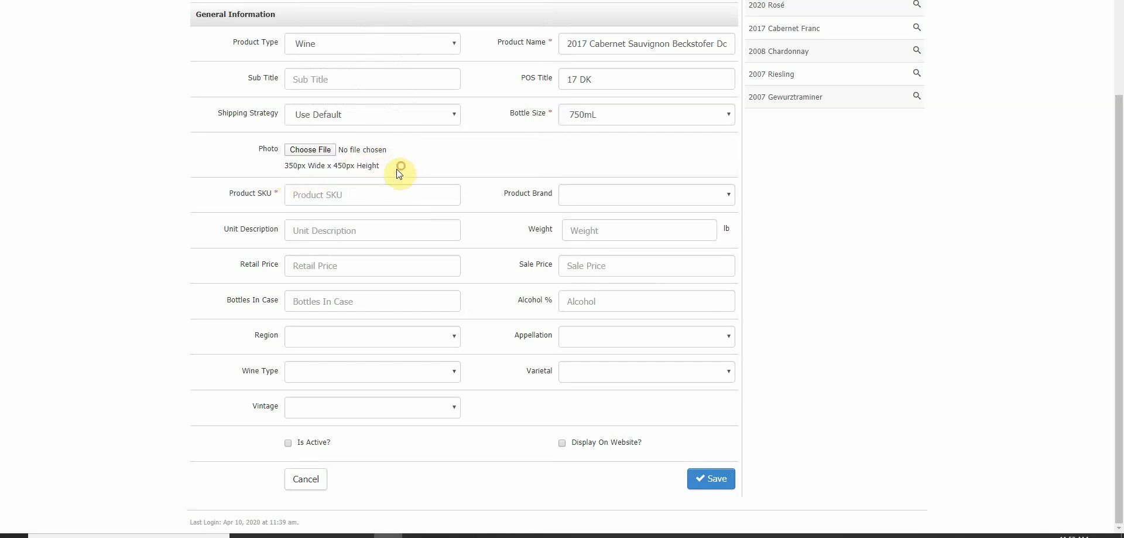
{"action": "left_click_drag", "start_coordinate": [384, 167], "coordinate": [276, 170]}
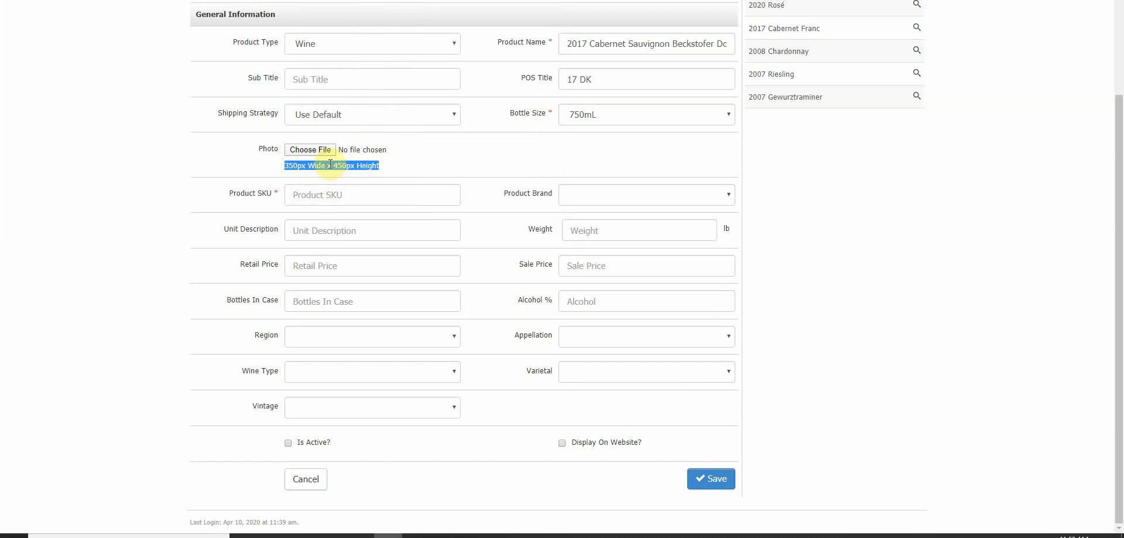
{"action": "left_click", "coordinate": [423, 163]}
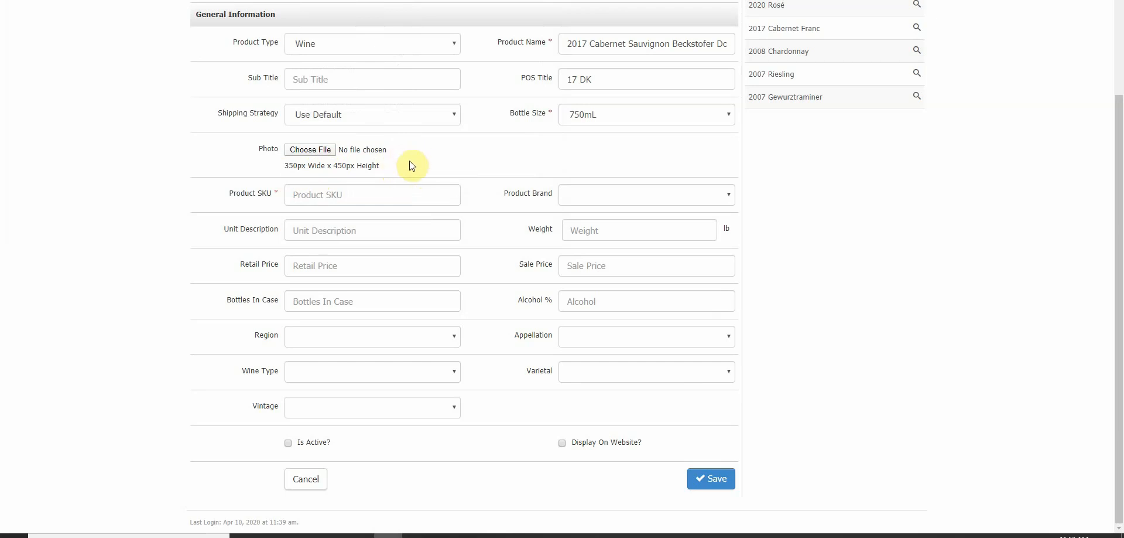
{"action": "left_click", "coordinate": [399, 199]}
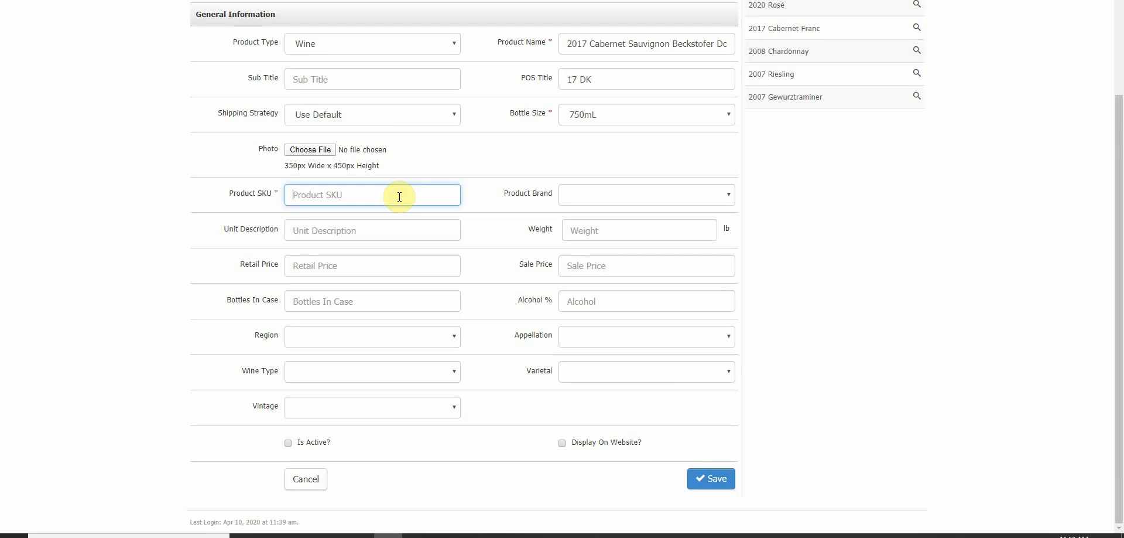
Enter 17DK as the Product SKU, discarding a trial long numeric value
{"action": "type", "text": "17DK"}
{"action": "left_click_drag", "start_coordinate": [317, 196], "coordinate": [285, 194]}
{"action": "type", "text": "-09729338752097520983"}
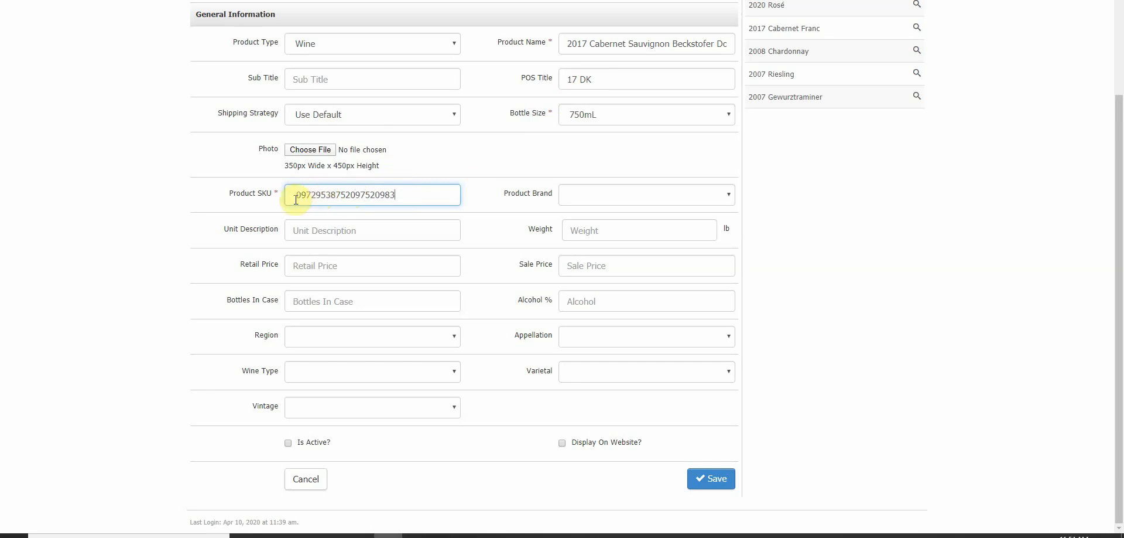
{"action": "left_click", "coordinate": [297, 195]}
{"action": "key", "text": "BackSpace"}
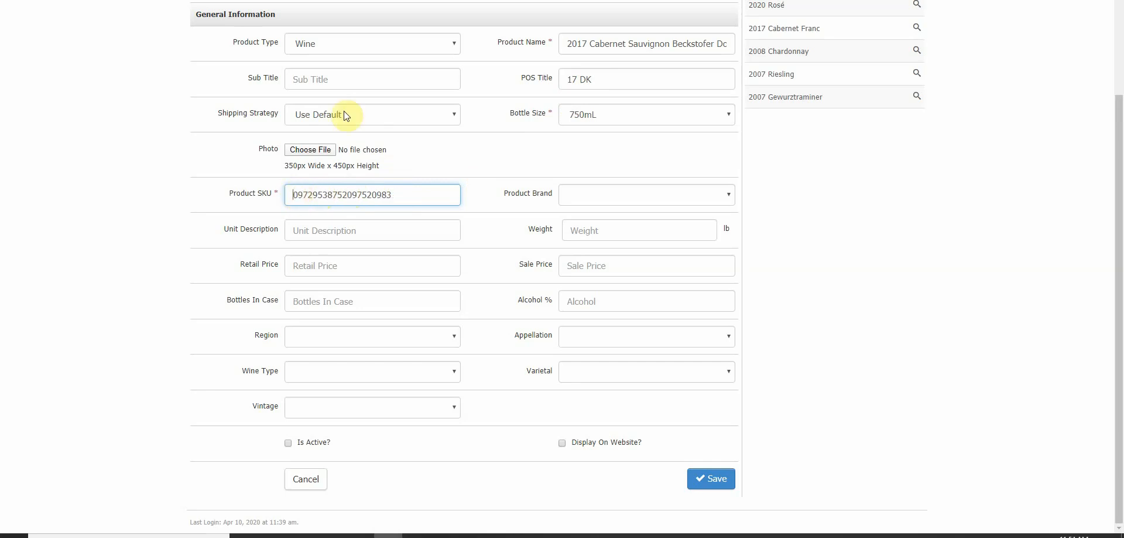
{"action": "left_click_drag", "start_coordinate": [402, 194], "coordinate": [241, 197]}
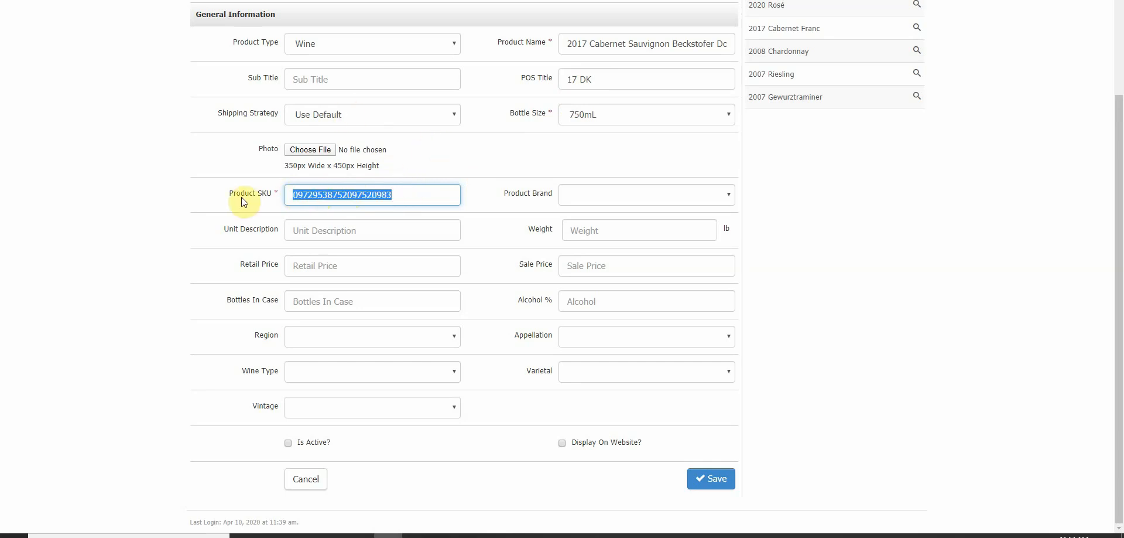
{"action": "type", "text": "17DK"}
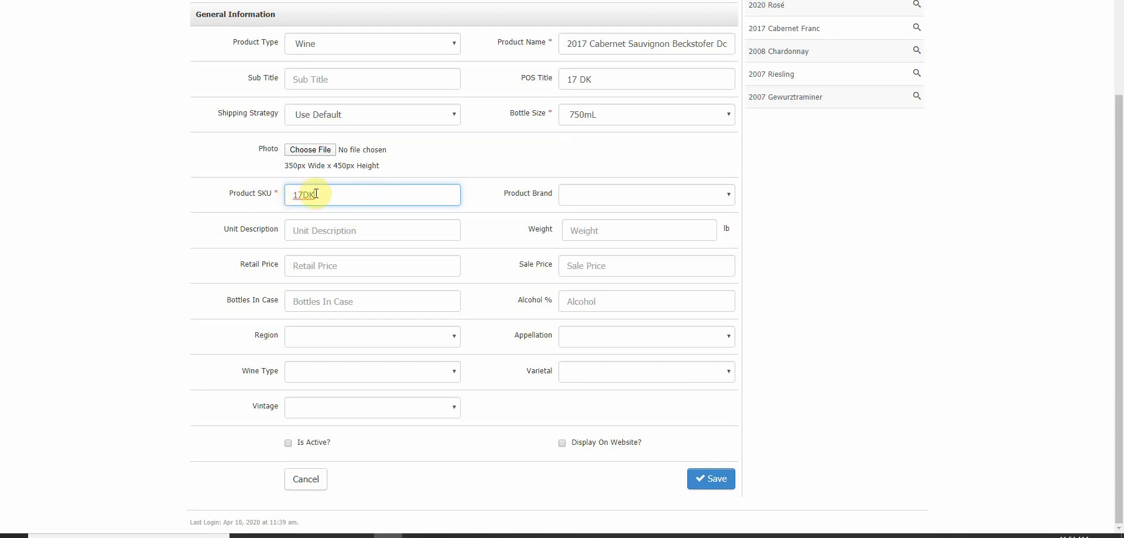
Check the SKU 17DK and POS Title 17 DK entries
{"action": "left_click_drag", "start_coordinate": [334, 195], "coordinate": [277, 193]}
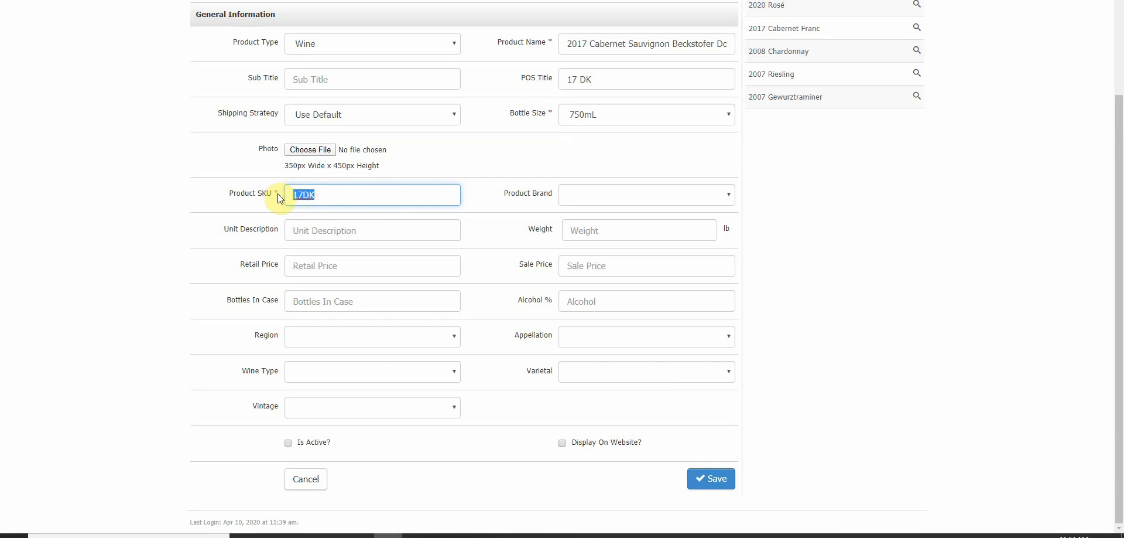
{"action": "left_click_drag", "start_coordinate": [617, 86], "coordinate": [516, 80]}
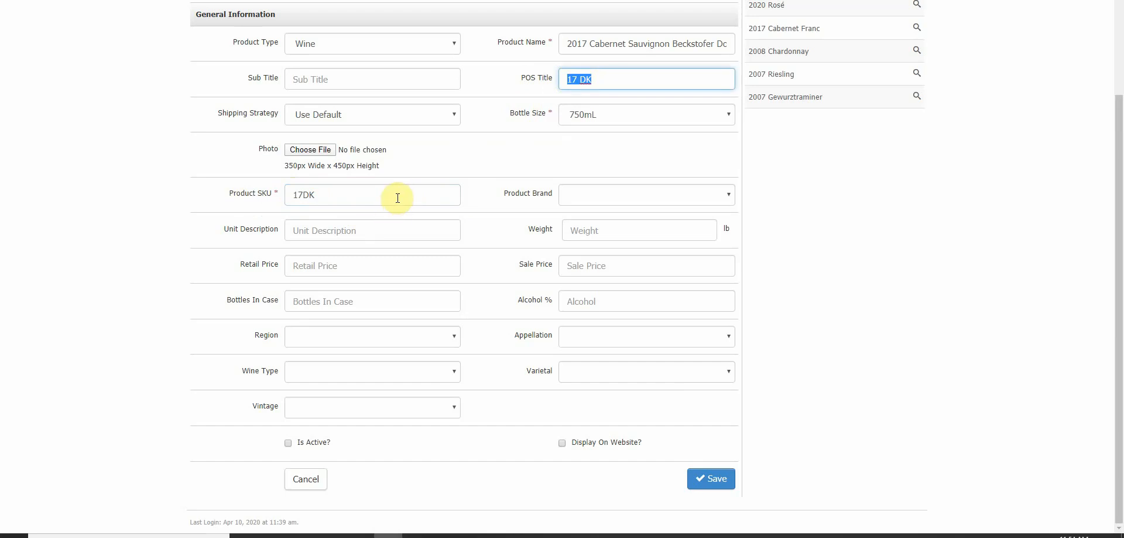
{"action": "left_click", "coordinate": [606, 79]}
{"action": "left_click_drag", "start_coordinate": [563, 80], "coordinate": [596, 79]}
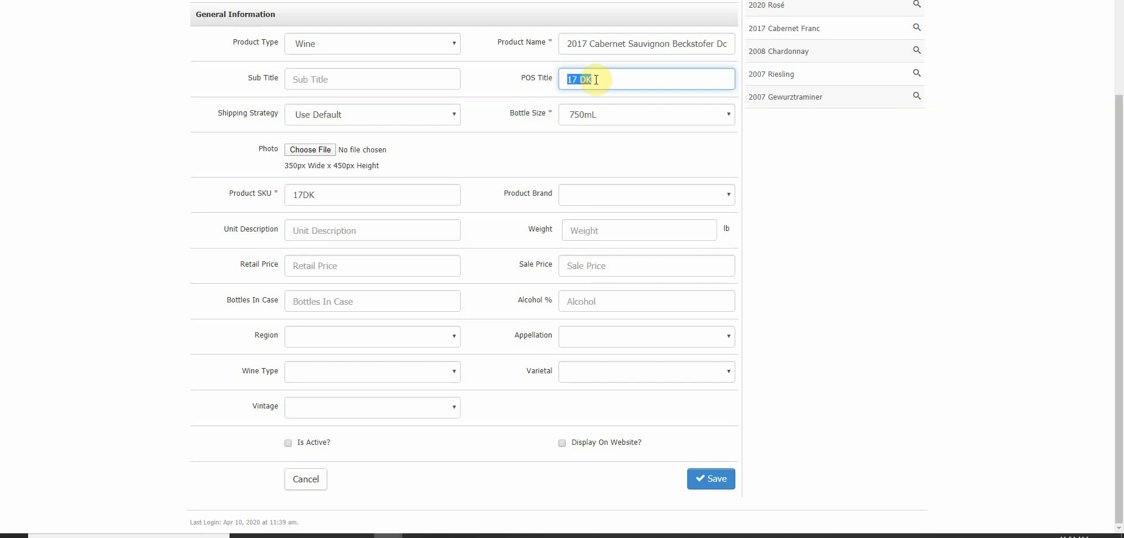
{"action": "left_click", "coordinate": [596, 80]}
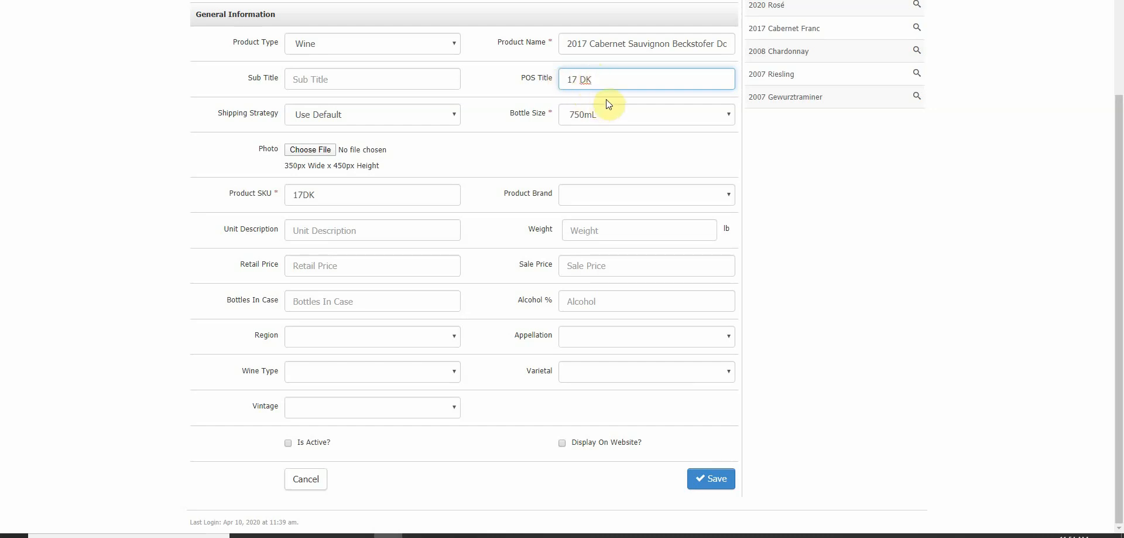
Leave Product Brand unset and enter a weight of 3.00 lb
{"action": "left_click", "coordinate": [589, 197]}
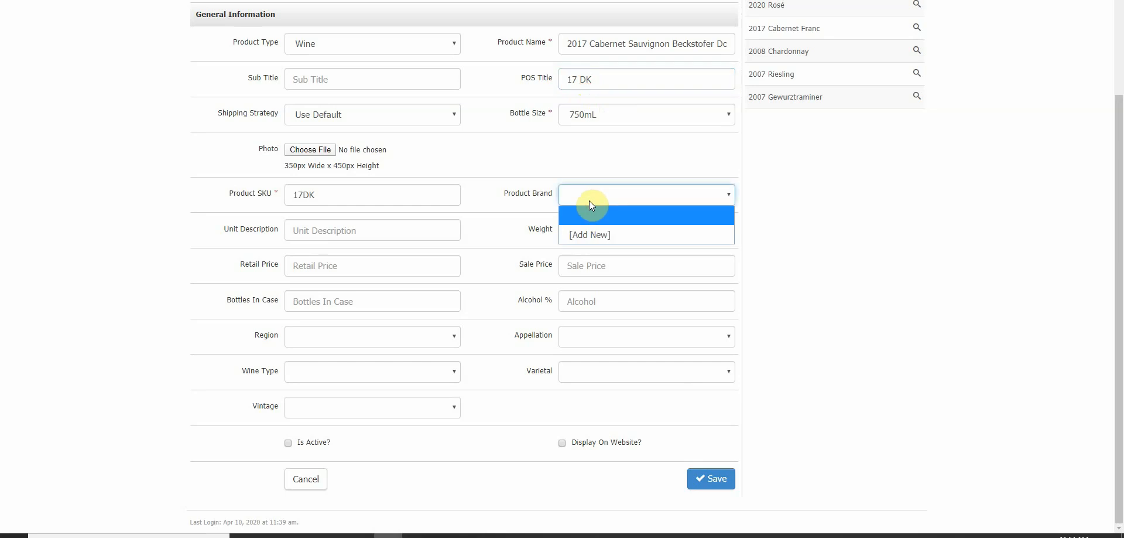
{"action": "left_click", "coordinate": [592, 232]}
{"action": "left_click", "coordinate": [363, 232]}
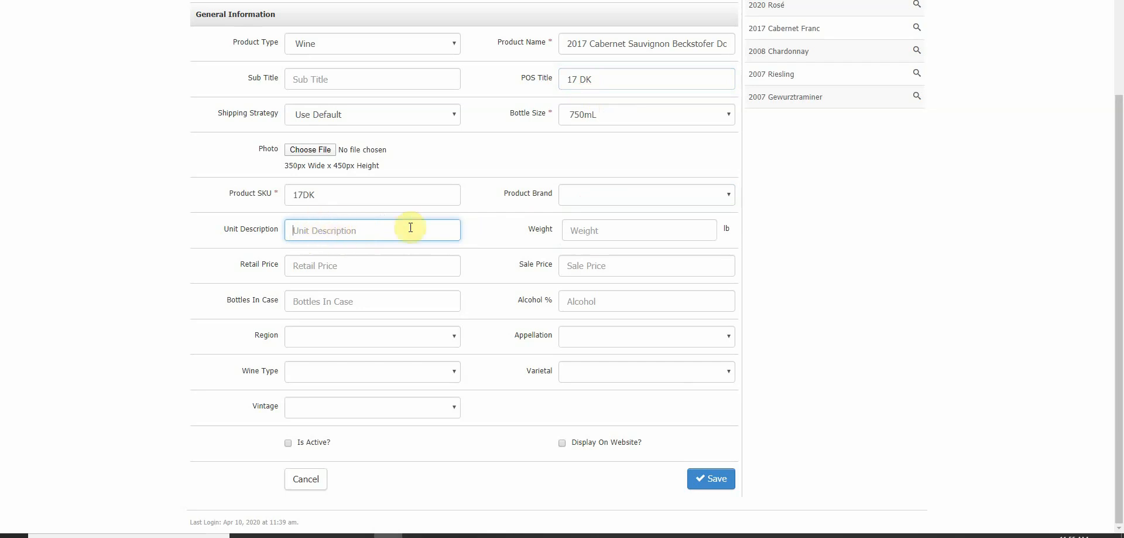
{"action": "left_click", "coordinate": [589, 230]}
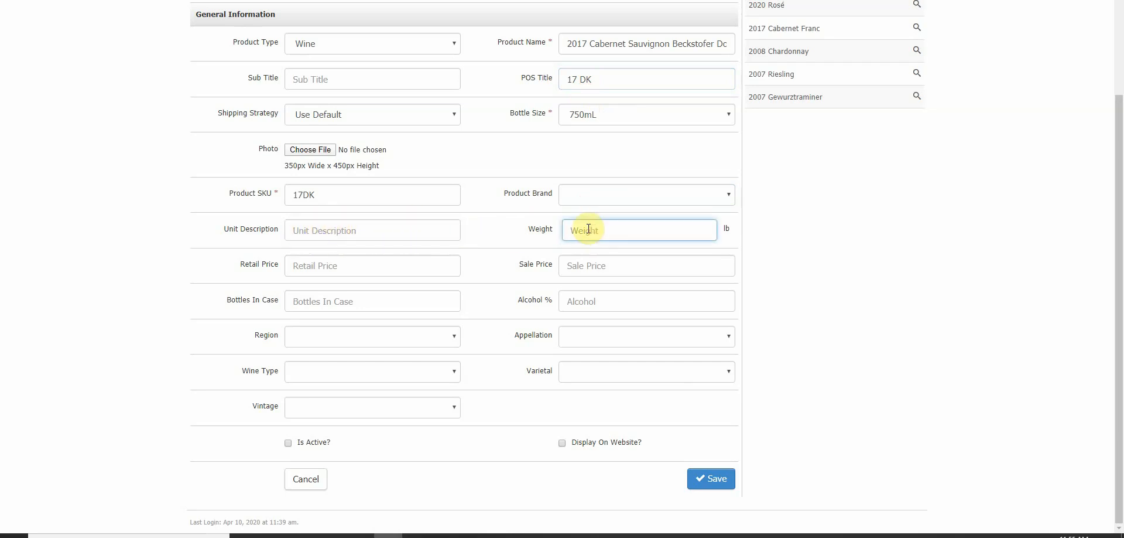
{"action": "type", "text": "3.00"}
{"action": "left_click", "coordinate": [492, 229]}
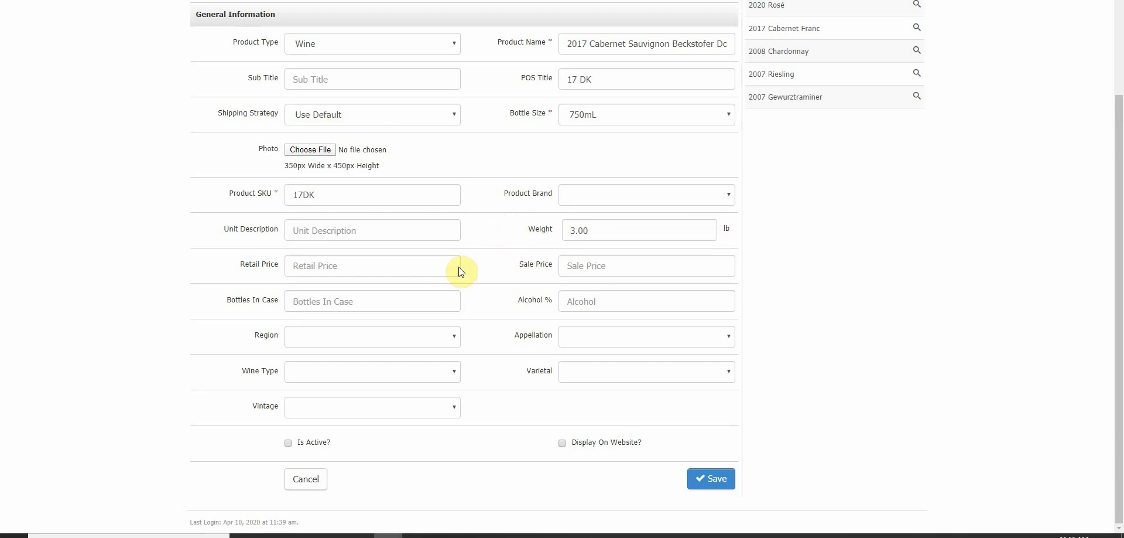
{"action": "left_click", "coordinate": [346, 266]}
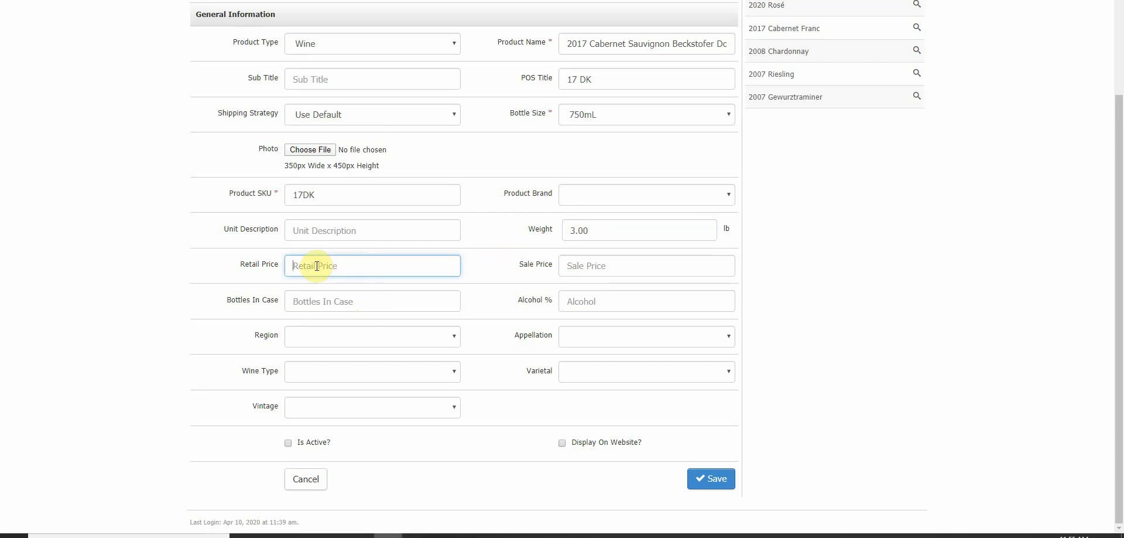
Enter a retail price of 130
{"action": "left_click", "coordinate": [606, 267]}
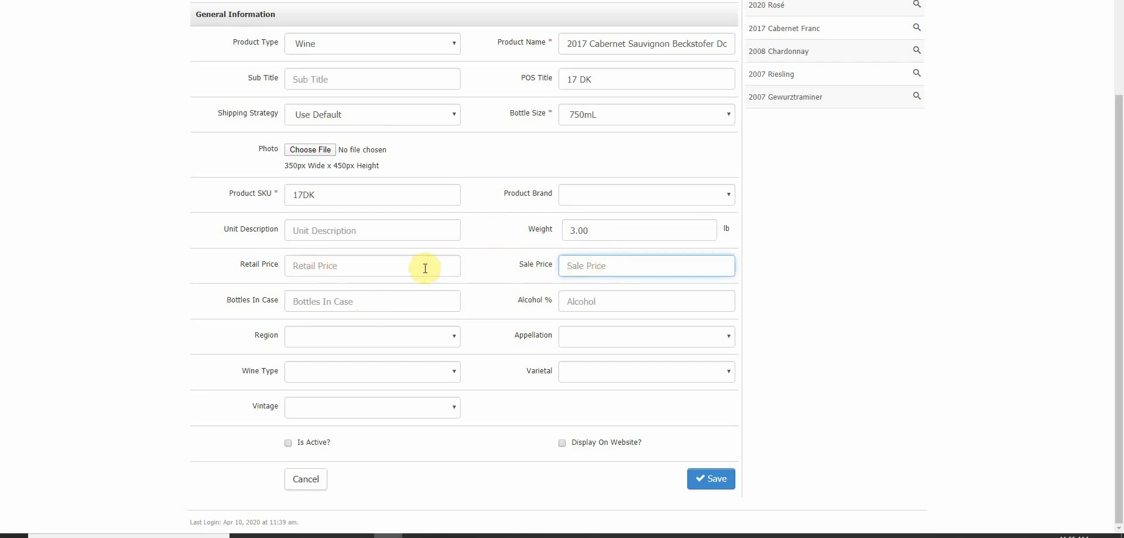
{"action": "left_click", "coordinate": [395, 265]}
{"action": "type", "text": "1"}
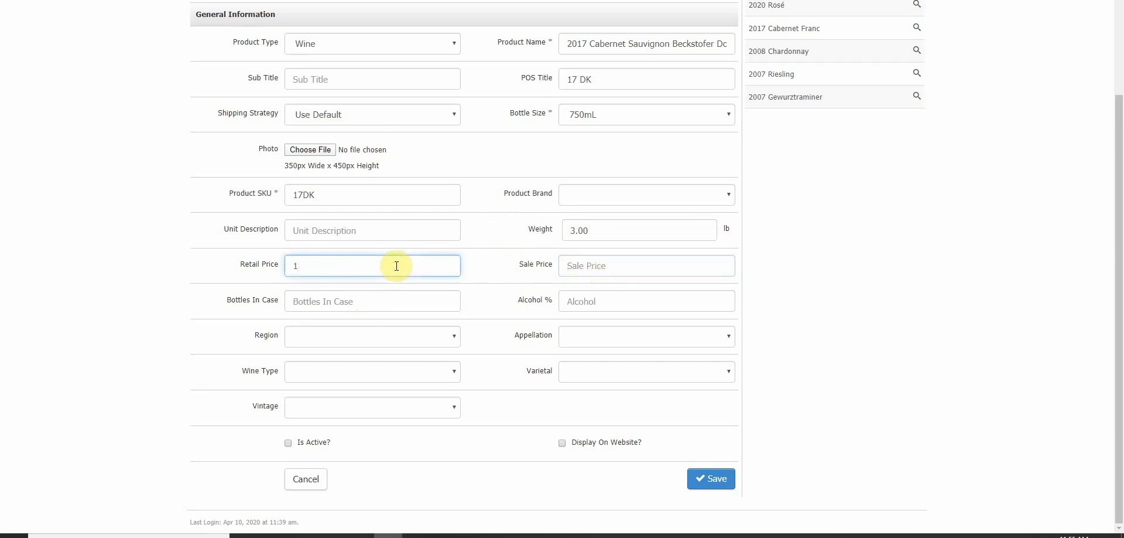
{"action": "type", "text": "30"}
{"action": "key", "text": "Tab"}
{"action": "type", "text": "130"}
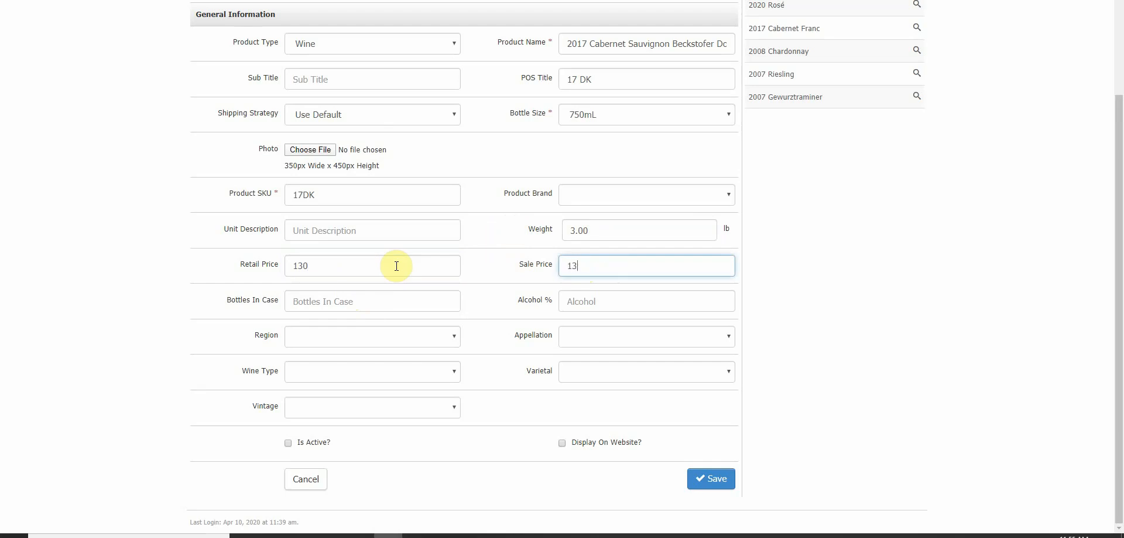
{"action": "left_click", "coordinate": [462, 252]}
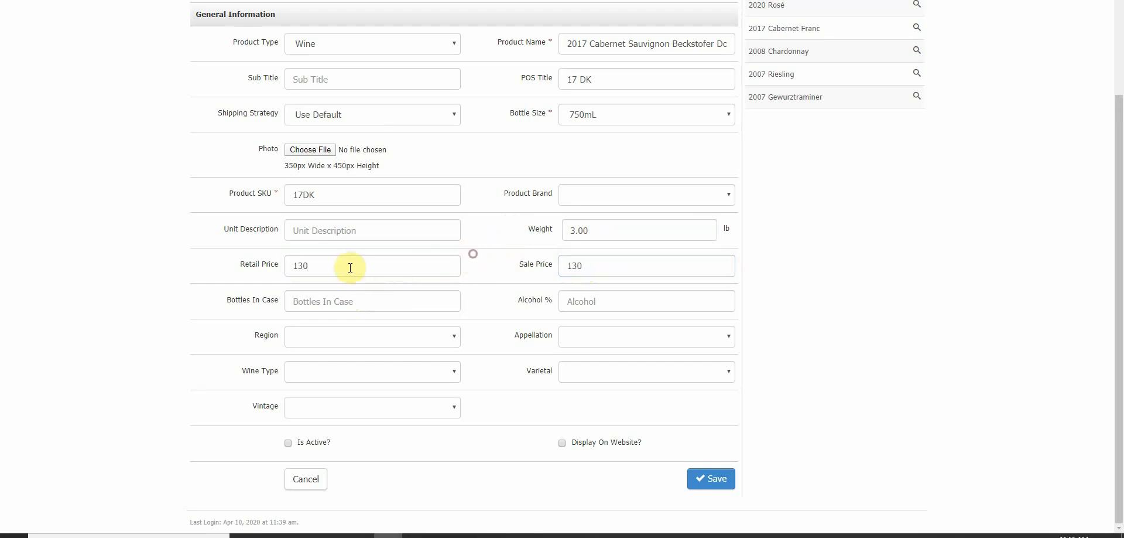
{"action": "left_click", "coordinate": [326, 264]}
Try sale prices of 130 and 80, then clear Sale Price so it stays blank
{"action": "left_click_drag", "start_coordinate": [613, 261], "coordinate": [526, 261]}
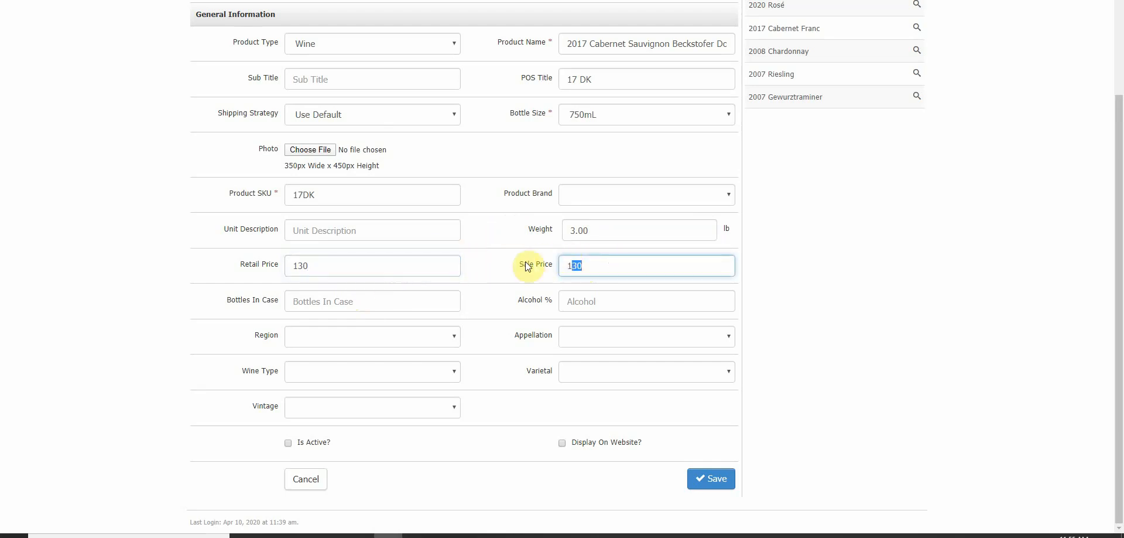
{"action": "left_click", "coordinate": [637, 267]}
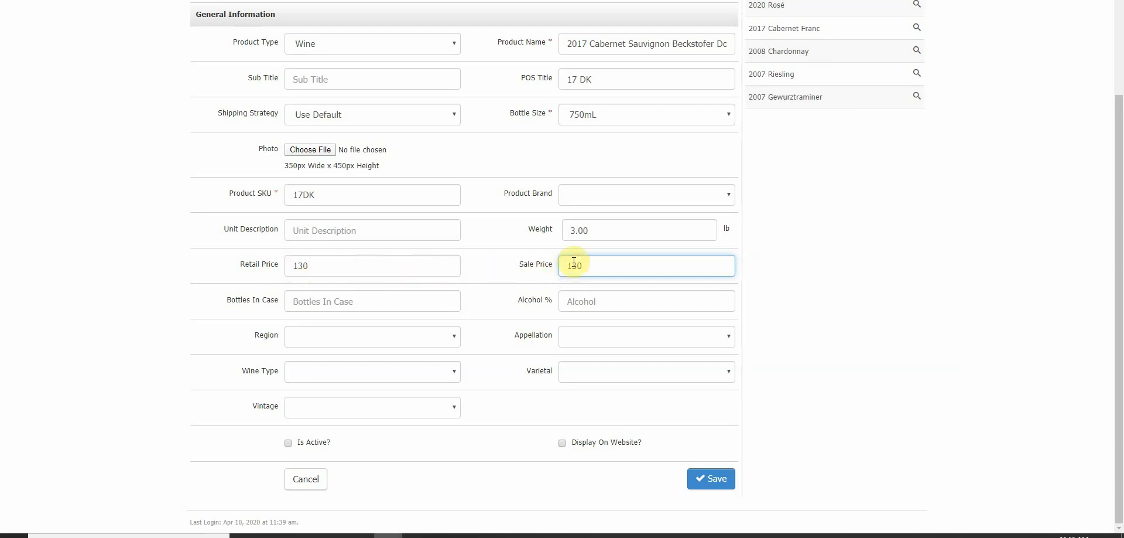
{"action": "left_click_drag", "start_coordinate": [601, 263], "coordinate": [549, 262]}
{"action": "key", "text": "BackSpace"}
{"action": "type", "text": "80"}
{"action": "left_click_drag", "start_coordinate": [597, 266], "coordinate": [560, 267]}
{"action": "left_click_drag", "start_coordinate": [389, 273], "coordinate": [254, 280]}
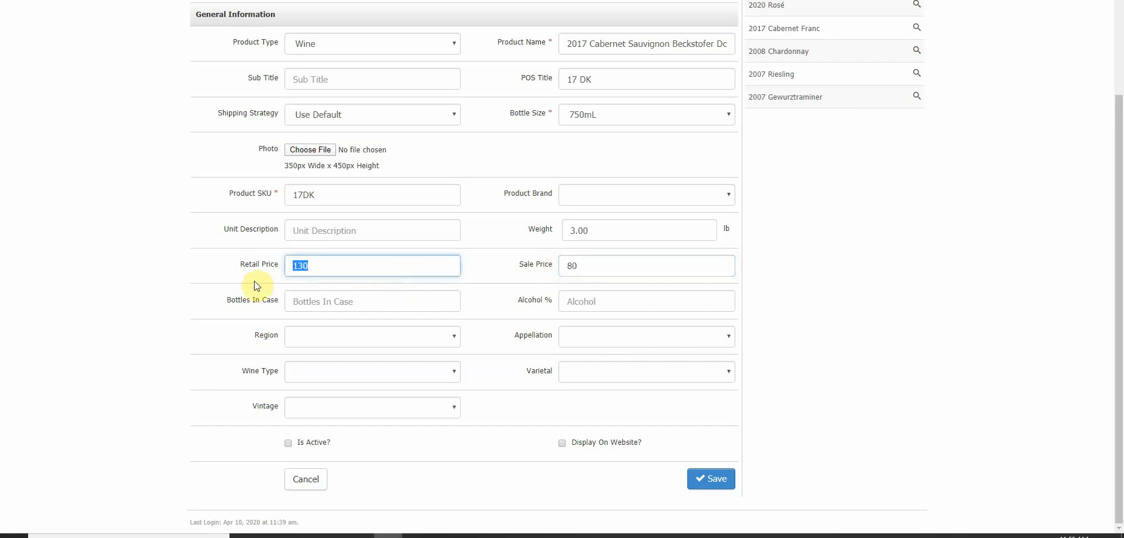
{"action": "left_click_drag", "start_coordinate": [593, 266], "coordinate": [563, 262]}
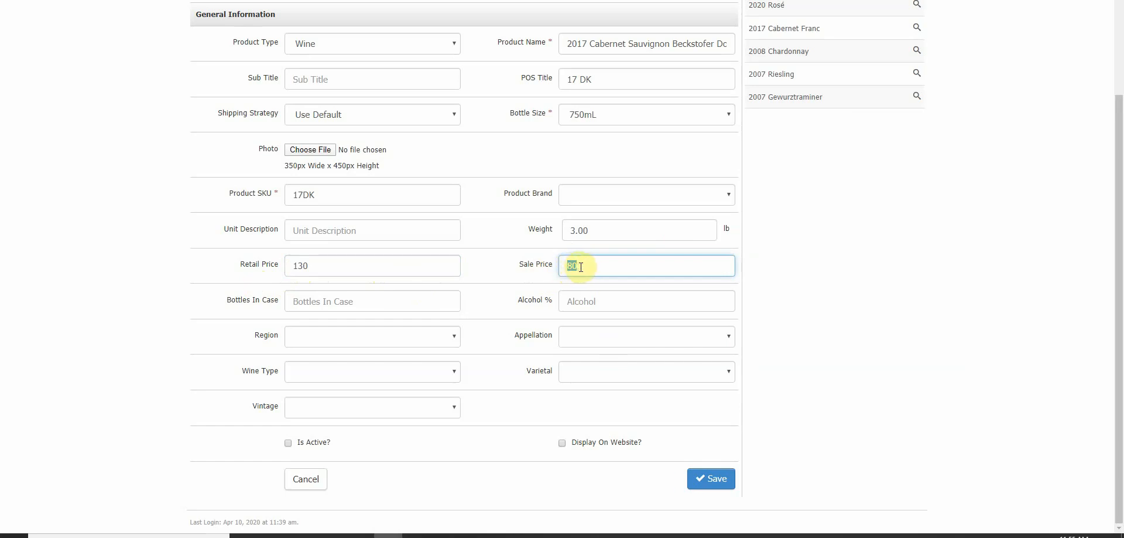
{"action": "left_click_drag", "start_coordinate": [585, 266], "coordinate": [488, 284]}
{"action": "key", "text": "BackSpace"}
{"action": "left_click", "coordinate": [473, 265]}
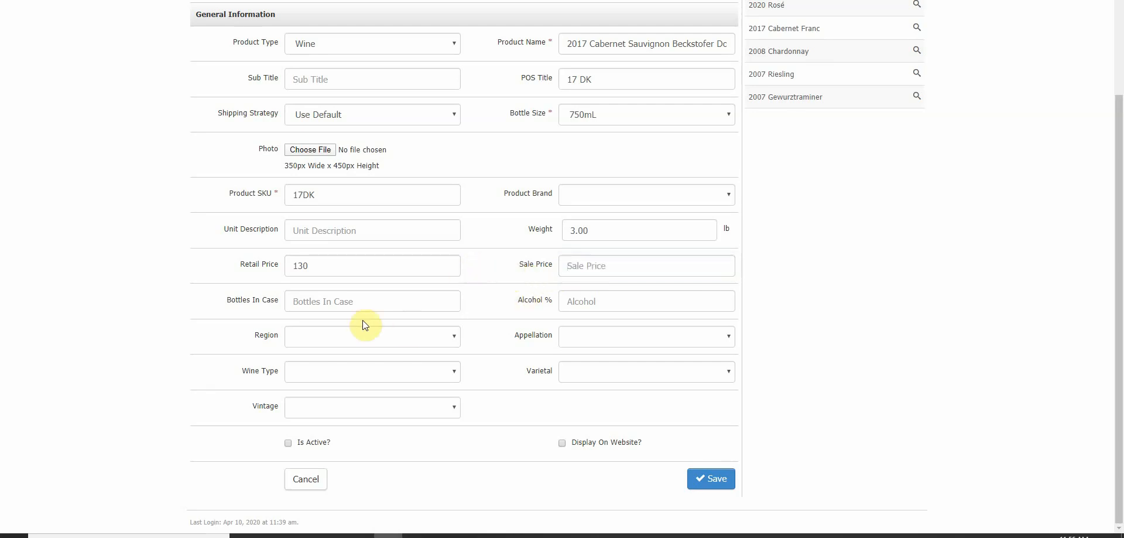
Type 12 into Bottles In Case, then clear it to leave the field blank
{"action": "left_click", "coordinate": [322, 301]}
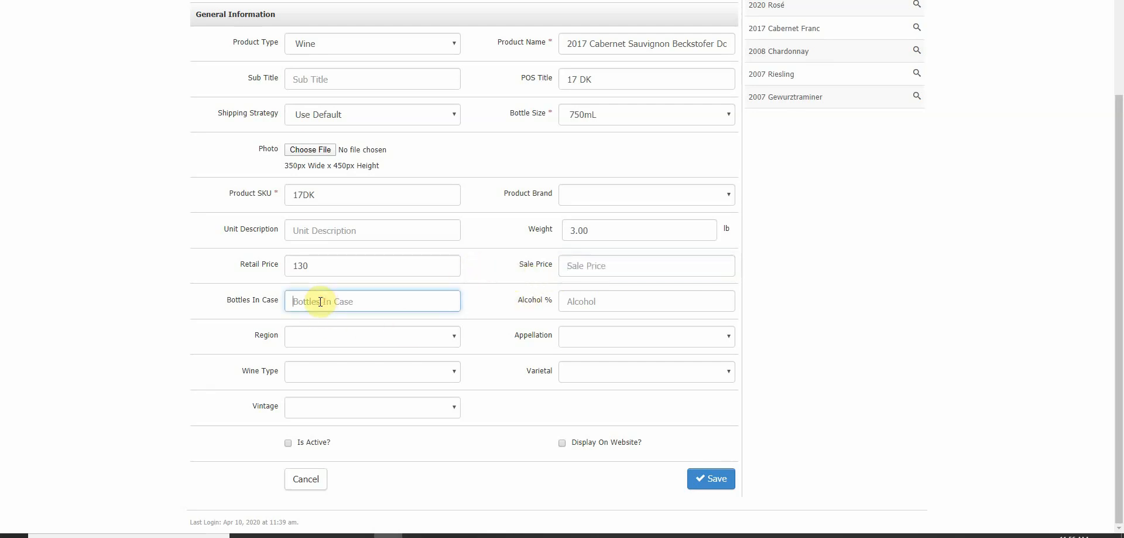
{"action": "type", "text": "12"}
{"action": "left_click_drag", "start_coordinate": [315, 301], "coordinate": [282, 304]}
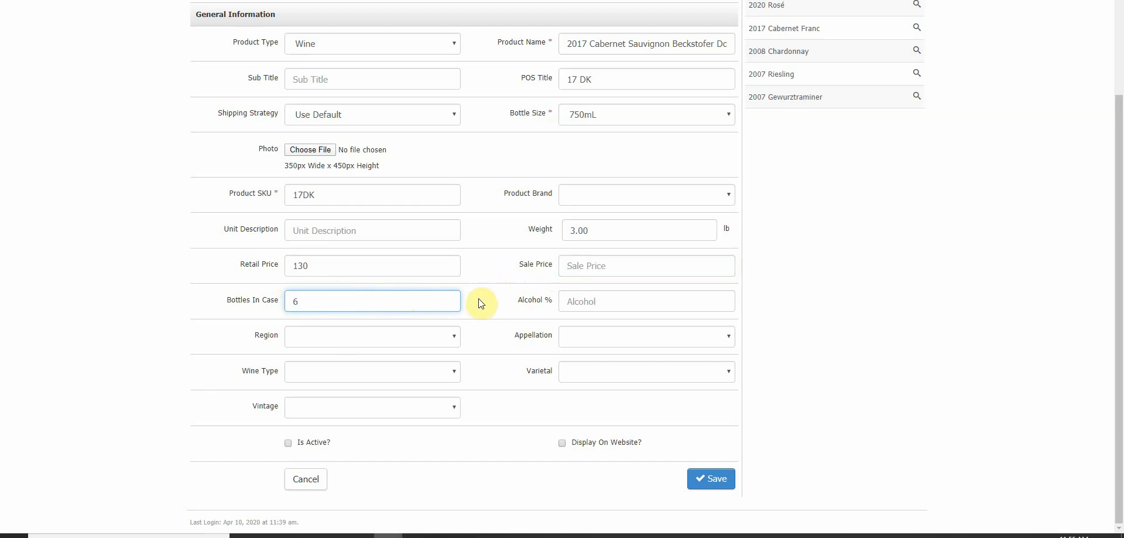
{"action": "left_click_drag", "start_coordinate": [359, 303], "coordinate": [266, 307]}
{"action": "key", "text": "BackSpace"}
Set Alcohol % to 14.5
{"action": "left_click", "coordinate": [613, 299]}
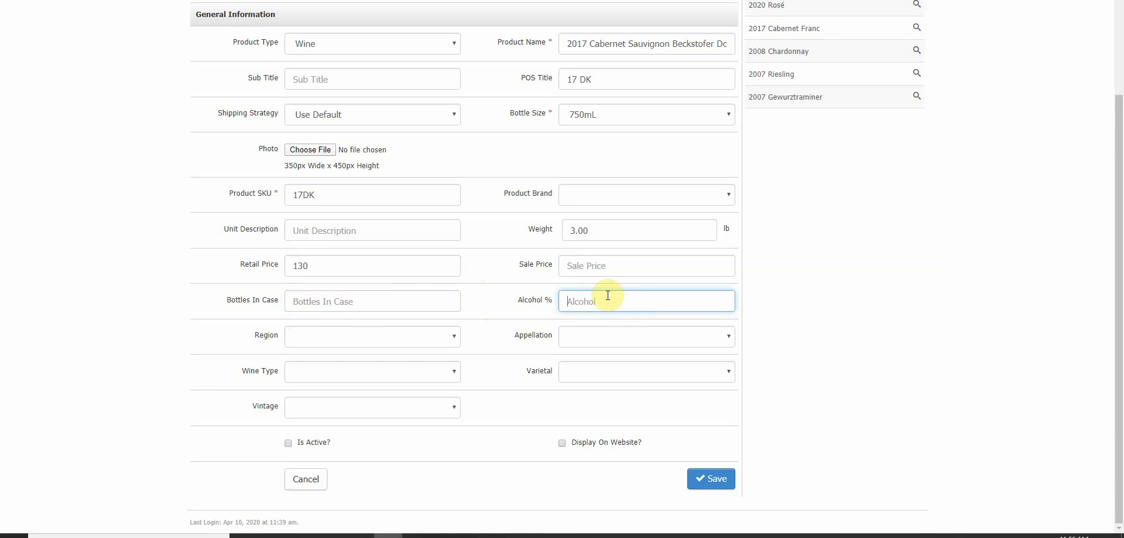
{"action": "type", "text": "14.5"}
{"action": "left_click", "coordinate": [499, 313]}
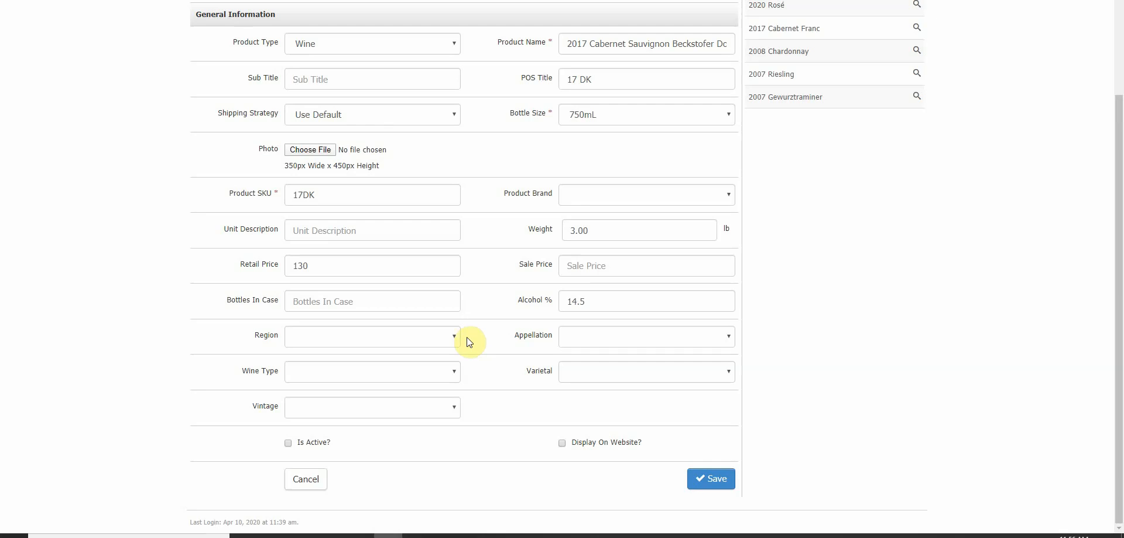
Leave Region unset and choose 2017 as the vintage
{"action": "left_click", "coordinate": [434, 337]}
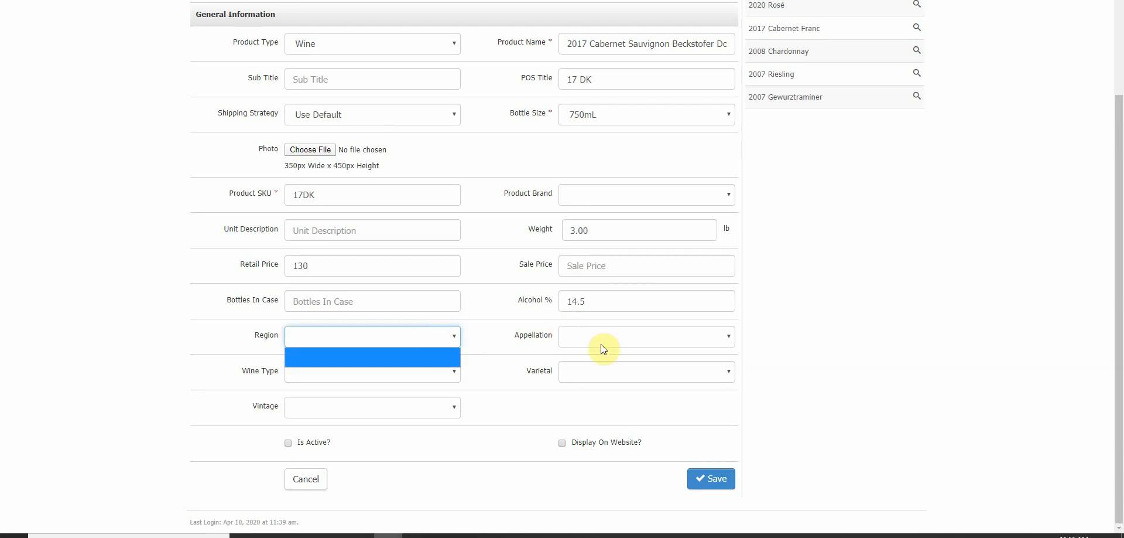
{"action": "left_click", "coordinate": [518, 357]}
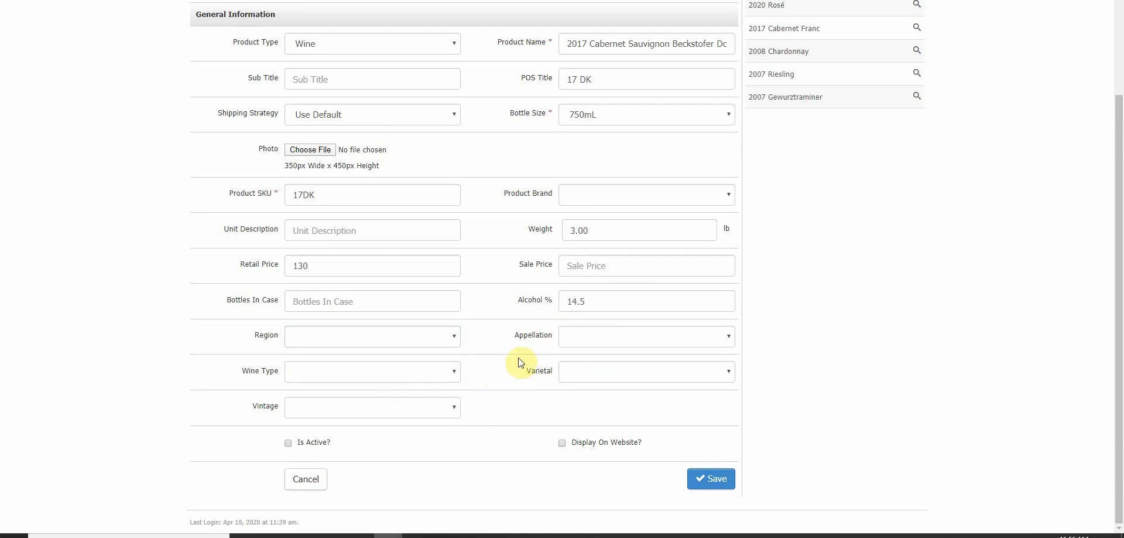
{"action": "left_click", "coordinate": [450, 410]}
{"action": "left_click", "coordinate": [396, 120]}
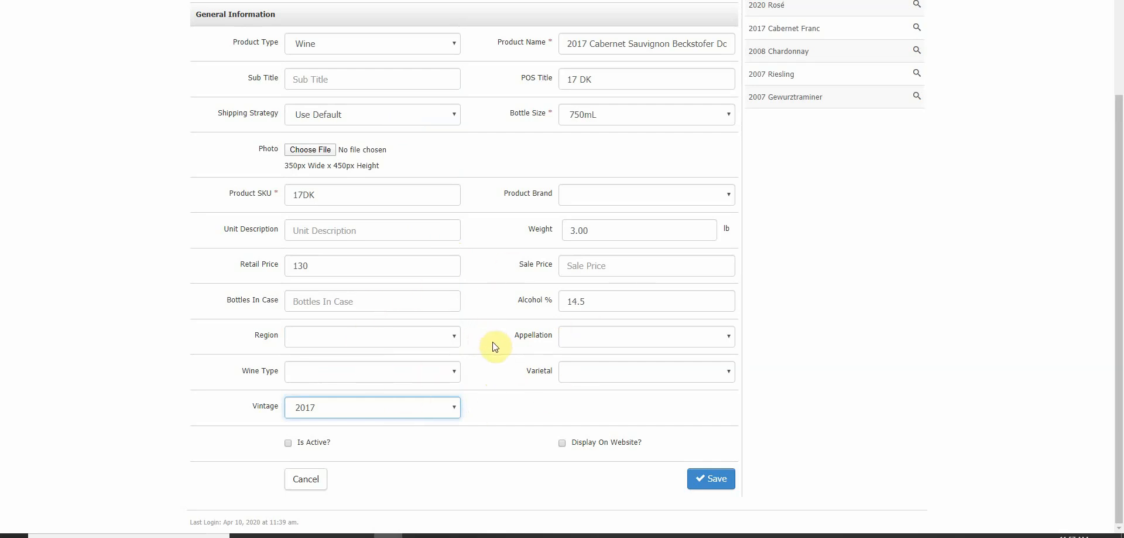
Tick the Is Active? and Display On Website? checkboxes
{"action": "scroll", "coordinate": [492, 335], "scroll_direction": "up", "scroll_amount": 2}
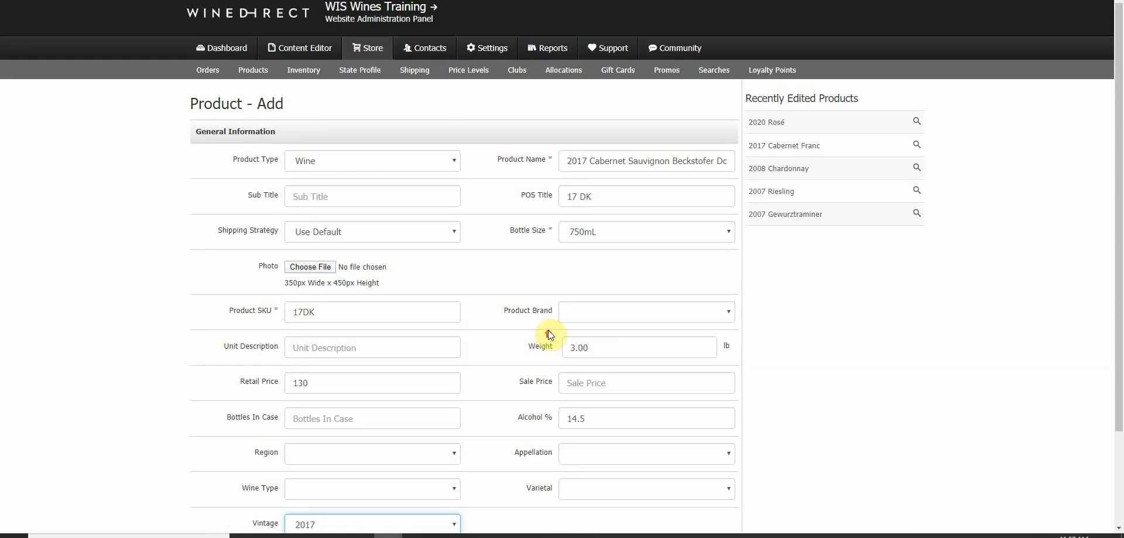
{"action": "scroll", "coordinate": [458, 129], "scroll_direction": "down", "scroll_amount": 1}
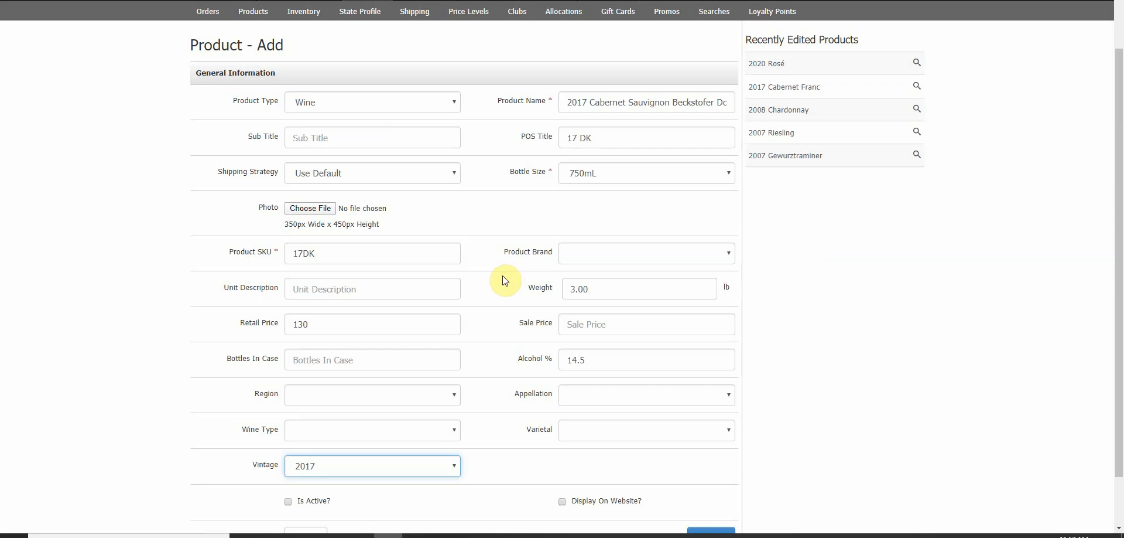
{"action": "scroll", "coordinate": [619, 185], "scroll_direction": "down", "scroll_amount": 2}
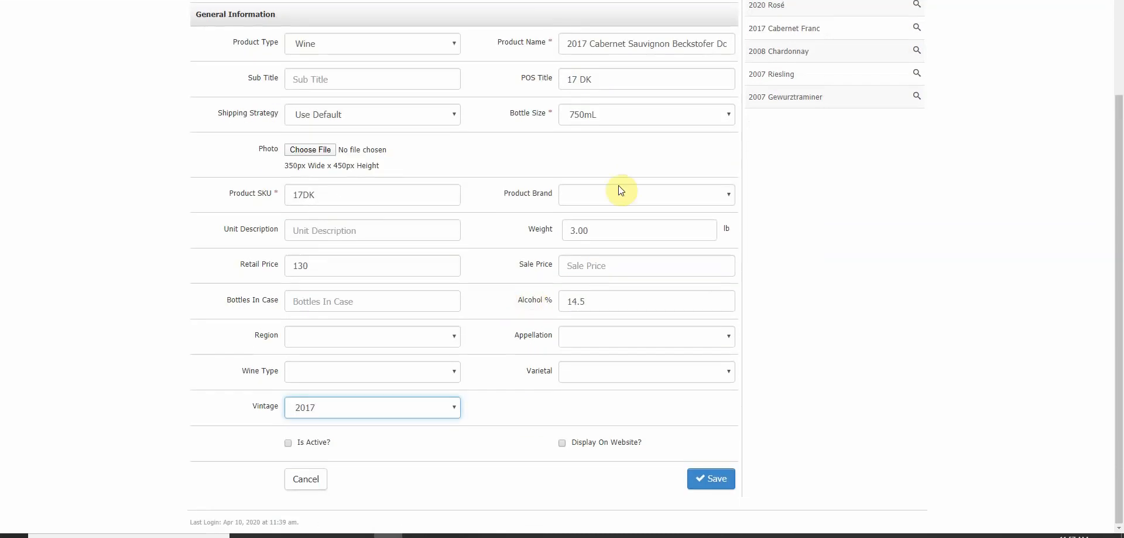
{"action": "left_click", "coordinate": [320, 450]}
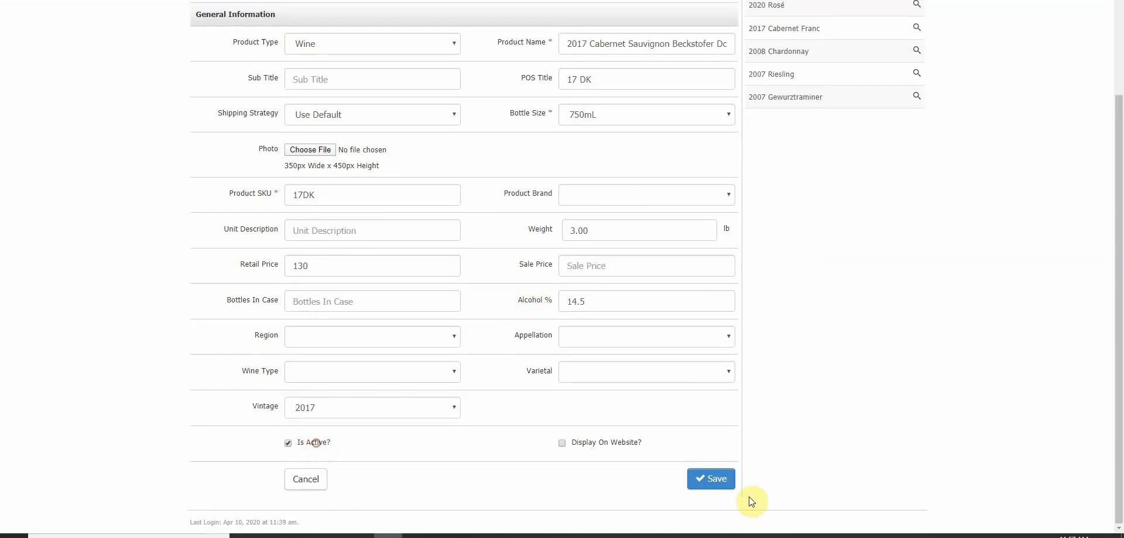
{"action": "left_click", "coordinate": [610, 448]}
{"action": "scroll", "coordinate": [643, 457], "scroll_direction": "up", "scroll_amount": 1}
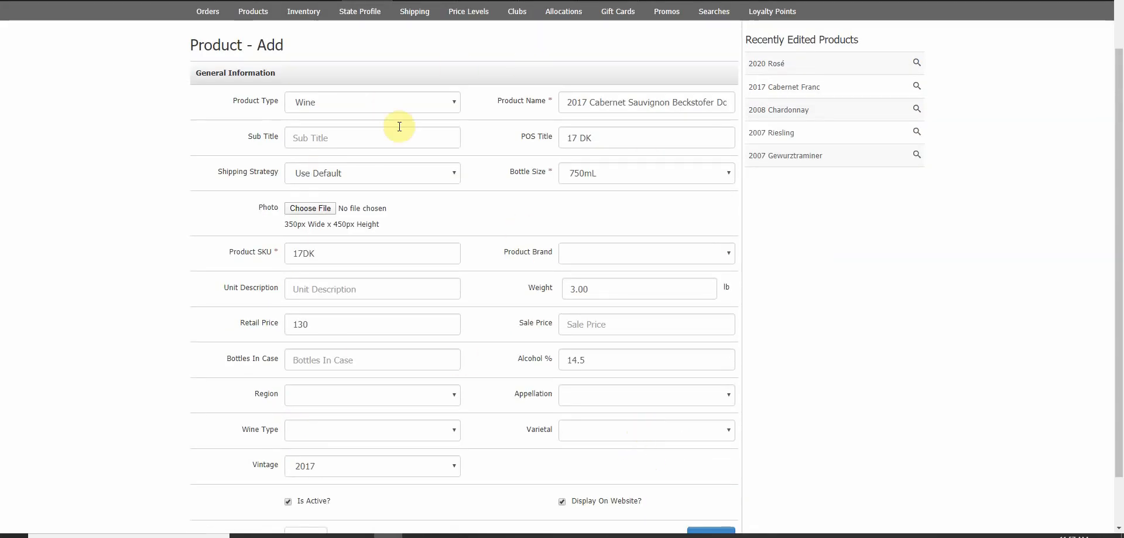
{"action": "scroll", "coordinate": [667, 430], "scroll_direction": "down", "scroll_amount": 1}
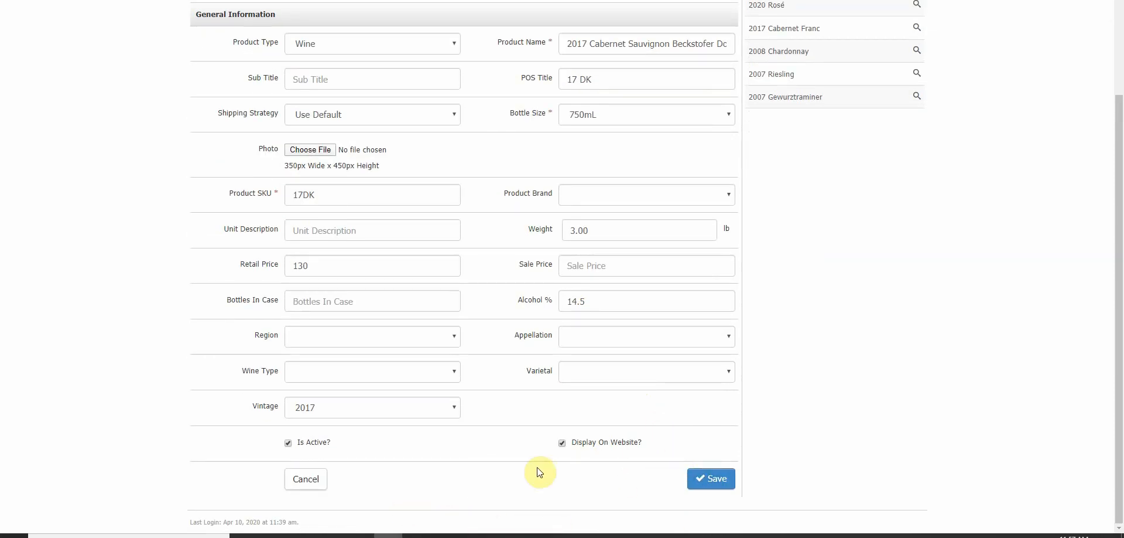
Save the new wine and open its storefront page from the Marketing section URL
{"action": "left_click", "coordinate": [689, 479]}
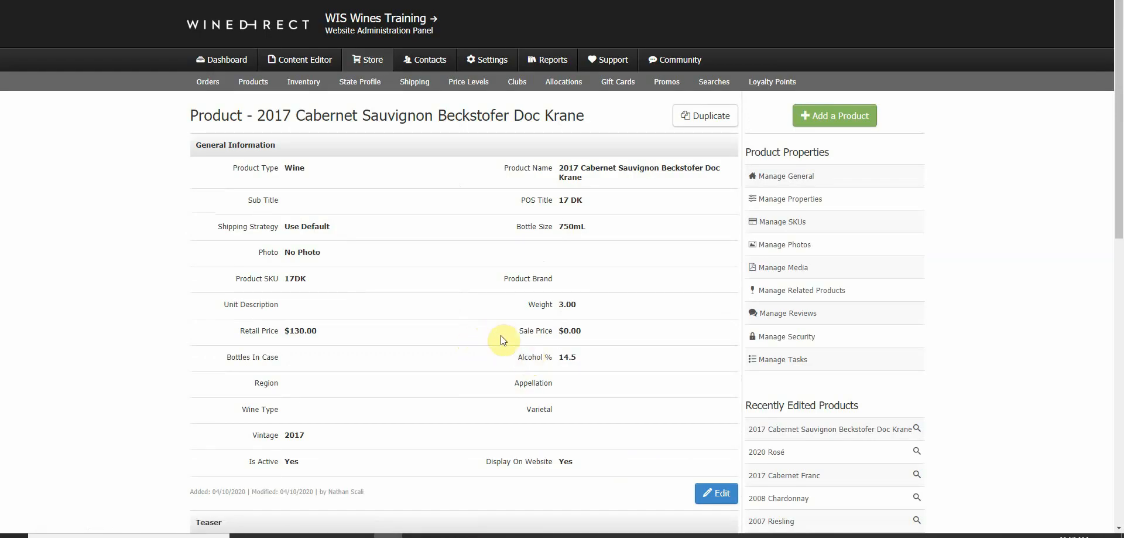
{"action": "scroll", "coordinate": [505, 318], "scroll_direction": "down", "scroll_amount": 8}
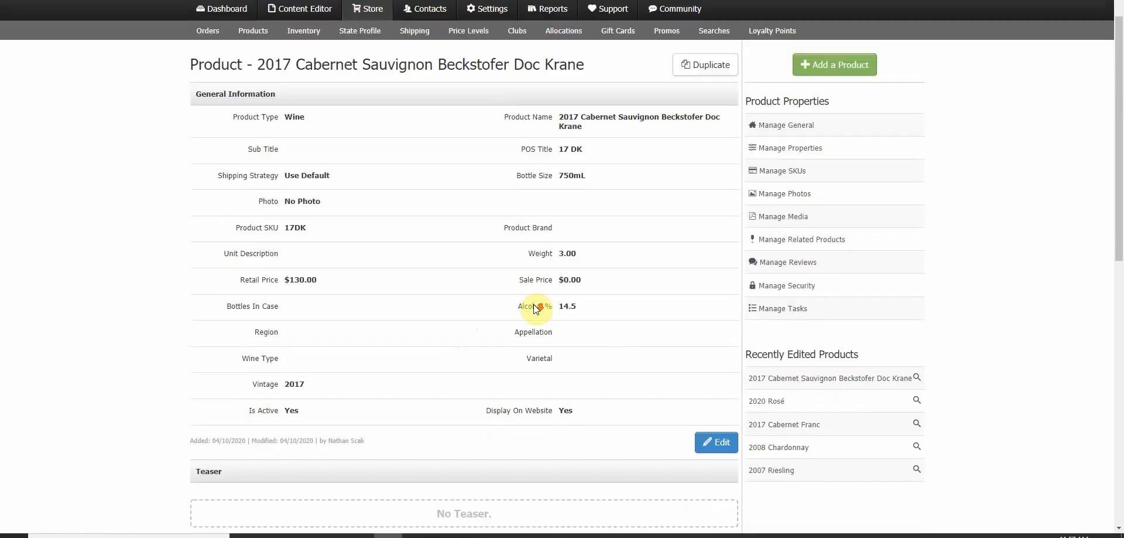
{"action": "scroll", "coordinate": [533, 299], "scroll_direction": "down", "scroll_amount": 3}
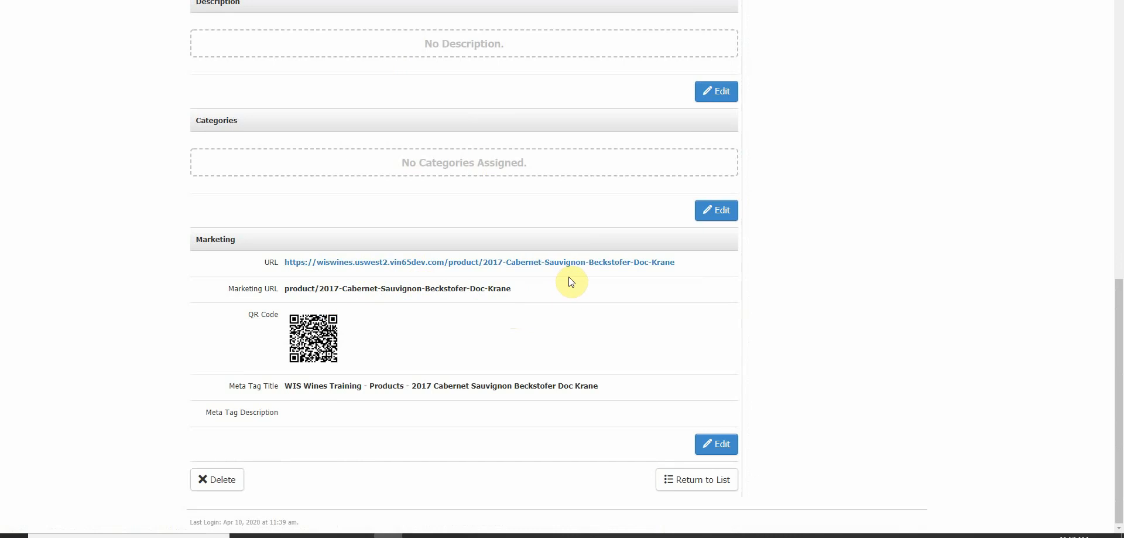
{"action": "left_click_drag", "start_coordinate": [680, 267], "coordinate": [286, 273]}
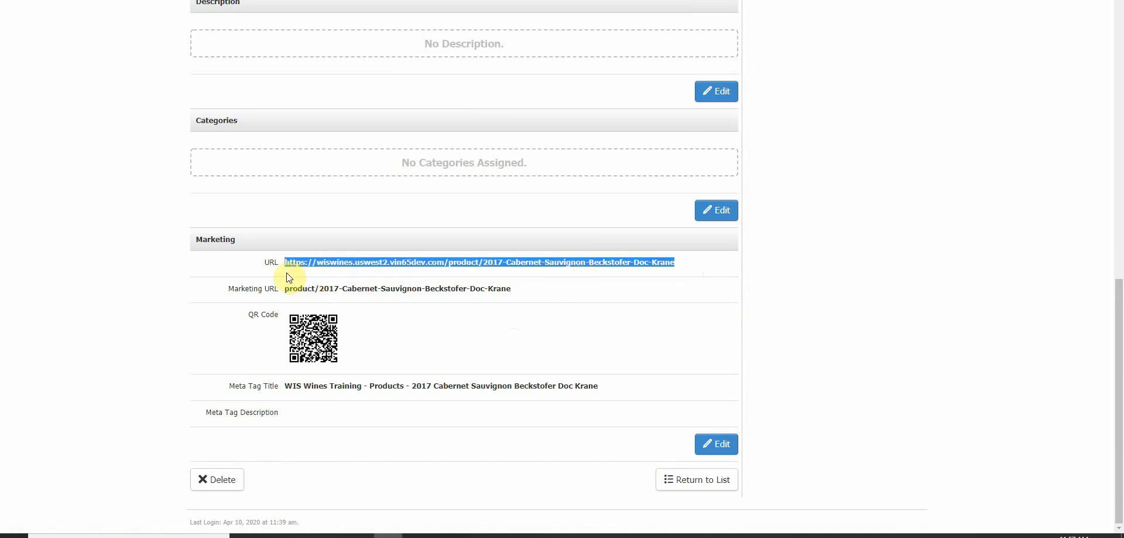
{"action": "left_click", "coordinate": [404, 267]}
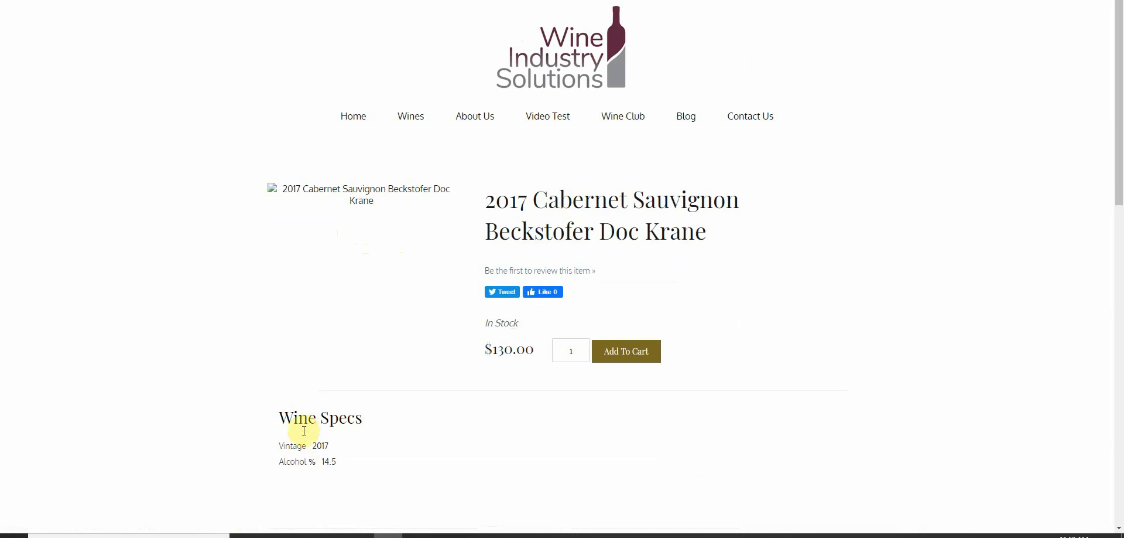
{"action": "scroll", "coordinate": [393, 313], "scroll_direction": "down", "scroll_amount": 3}
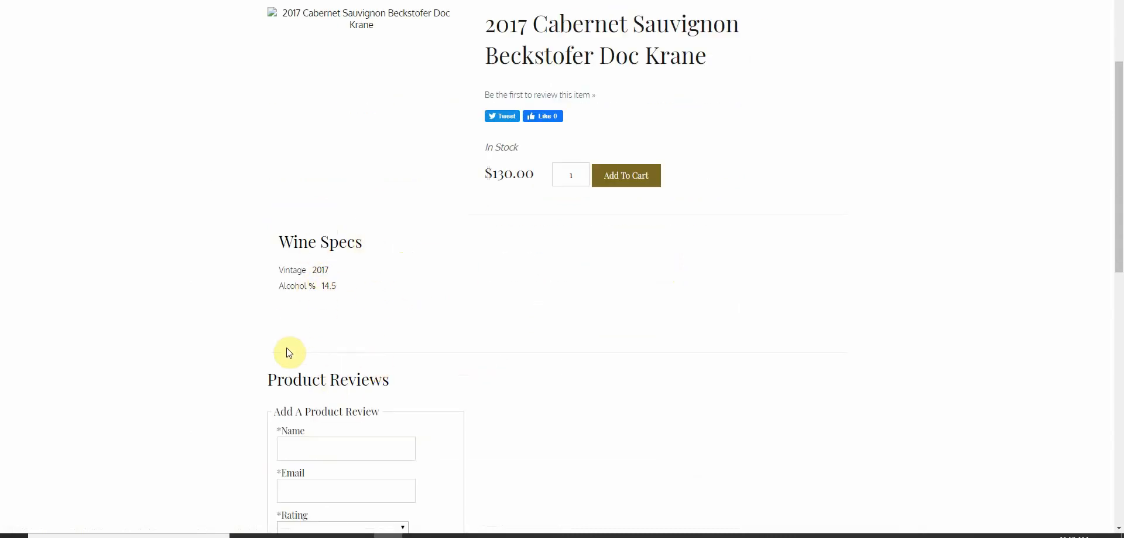
{"action": "scroll", "coordinate": [392, 320], "scroll_direction": "up", "scroll_amount": 3}
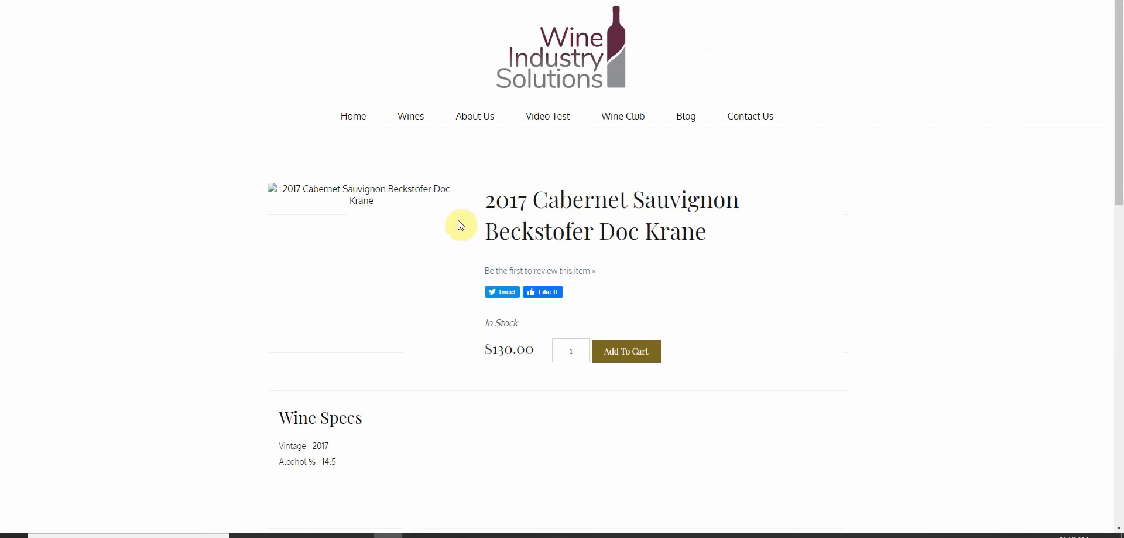
Return to the Cabernet's admin page and locate the Display On Website setting
{"action": "left_click", "coordinate": [351, 0]}
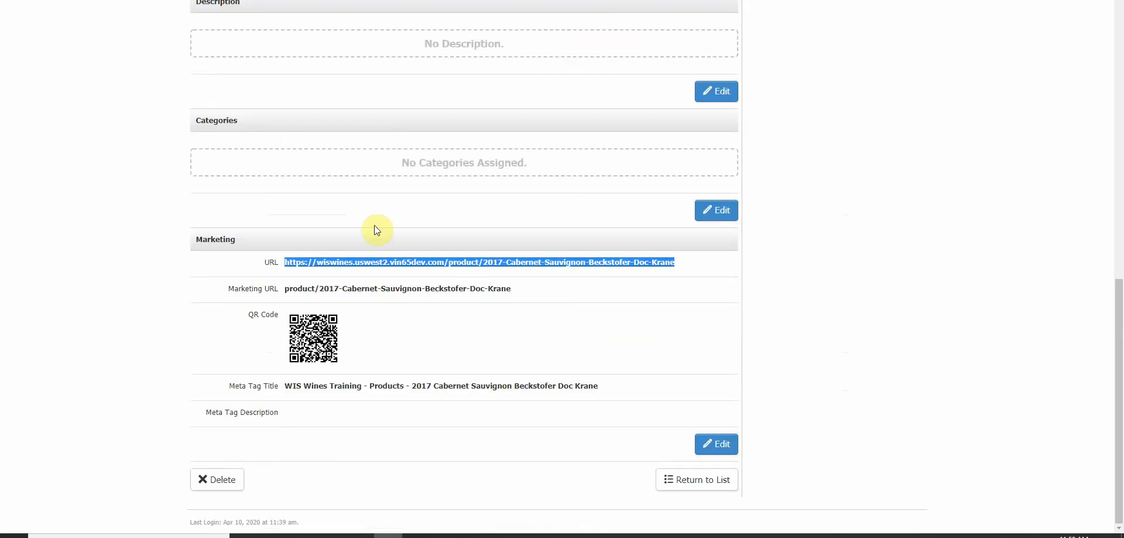
{"action": "left_click", "coordinate": [528, 292]}
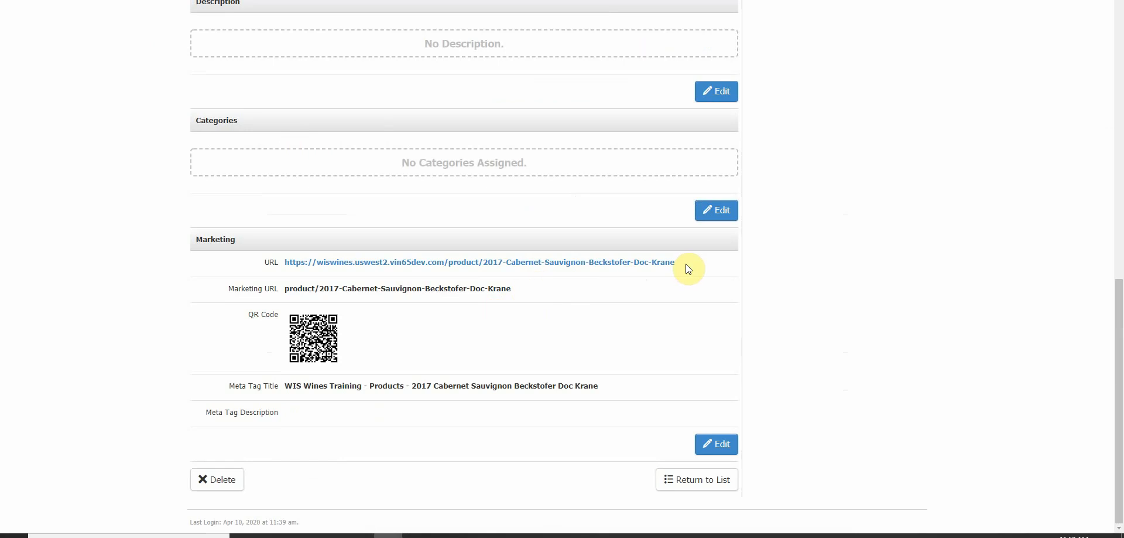
{"action": "scroll", "coordinate": [517, 367], "scroll_direction": "up", "scroll_amount": 1}
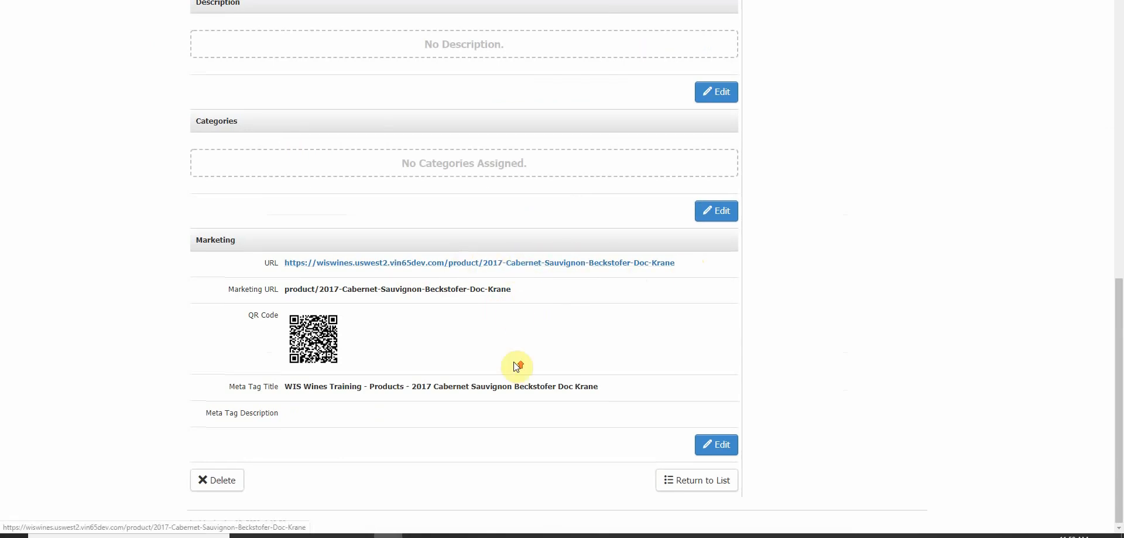
{"action": "scroll", "coordinate": [516, 366], "scroll_direction": "up", "scroll_amount": 8}
{"action": "left_click_drag", "start_coordinate": [562, 289], "coordinate": [527, 290]}
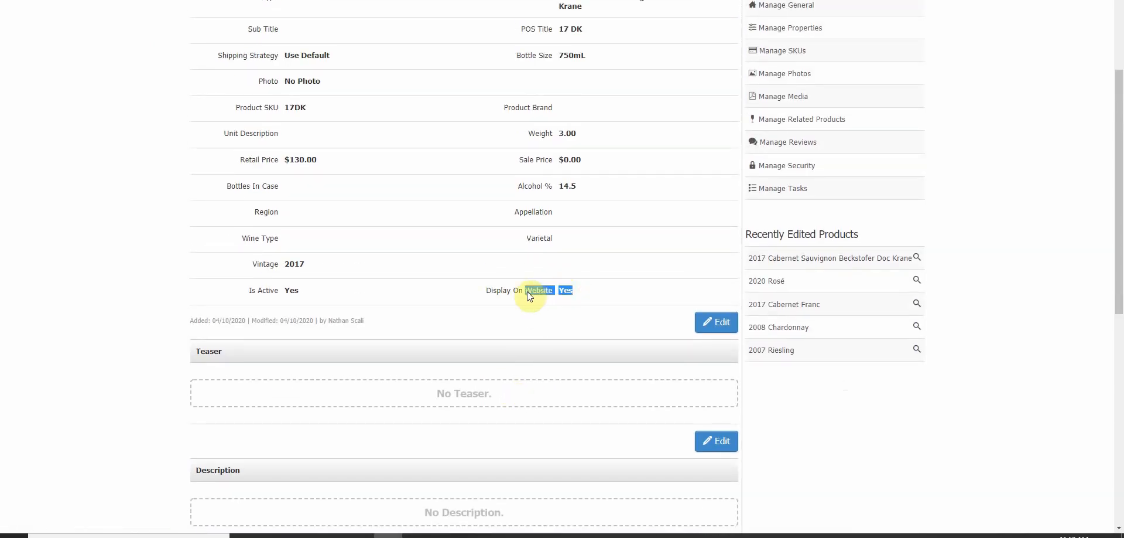
Uncheck Display On Website?, save the product, and reopen its storefront URL
{"action": "left_click", "coordinate": [716, 322]}
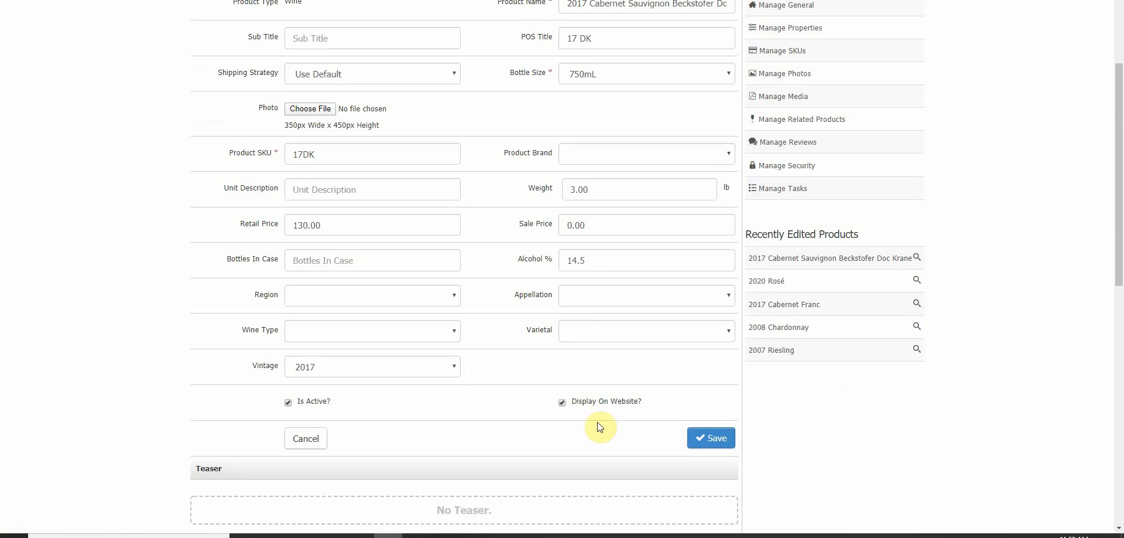
{"action": "left_click", "coordinate": [606, 404]}
{"action": "left_click", "coordinate": [700, 437]}
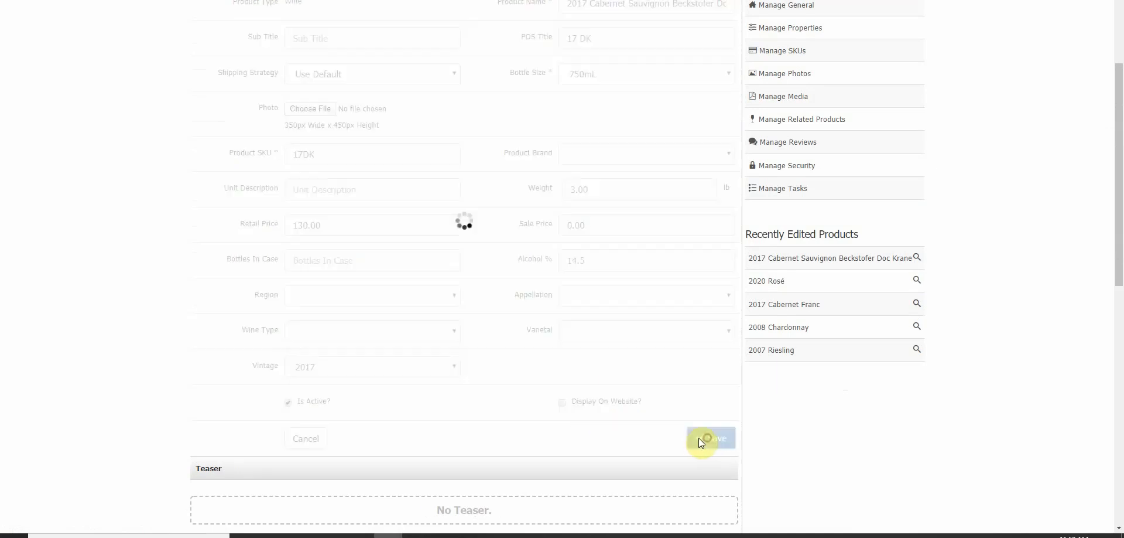
{"action": "scroll", "coordinate": [547, 338], "scroll_direction": "down", "scroll_amount": 10}
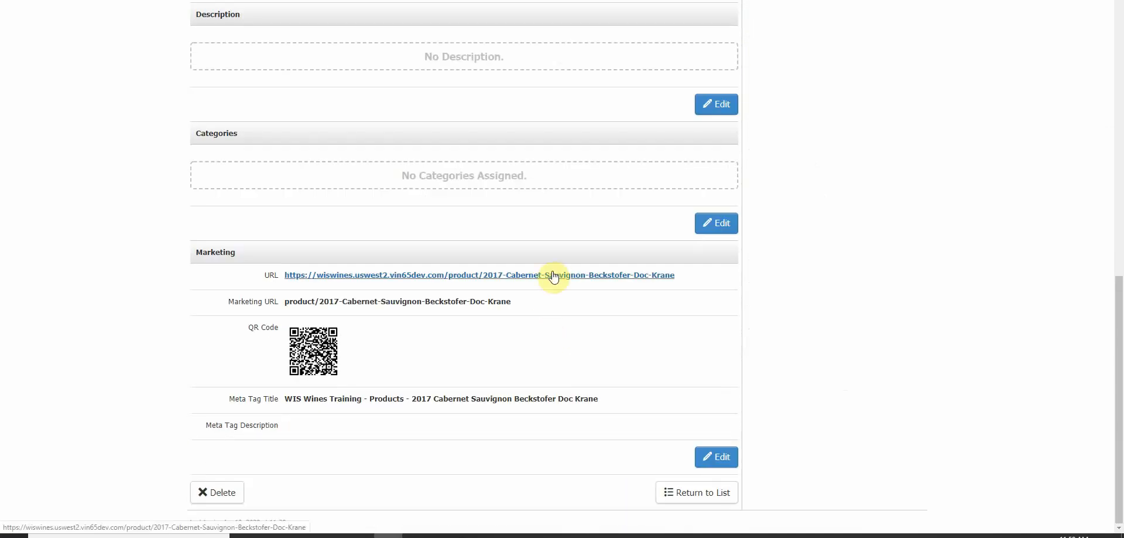
{"action": "left_click", "coordinate": [554, 276]}
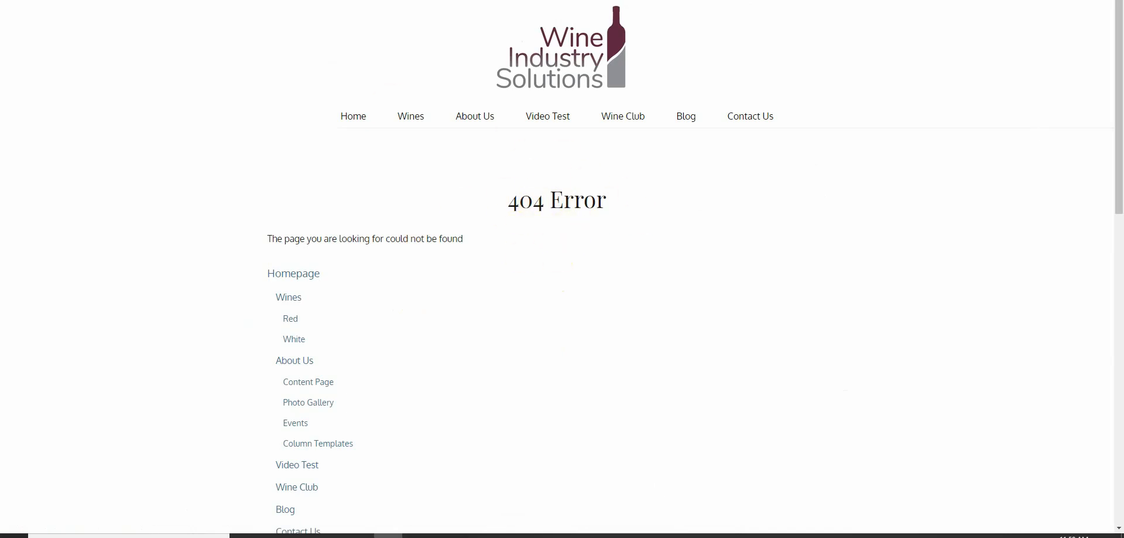
Flip between the Cabernet's earlier product page and the 404 tab, then back to admin
{"action": "key", "text": "ctrl+Tab"}
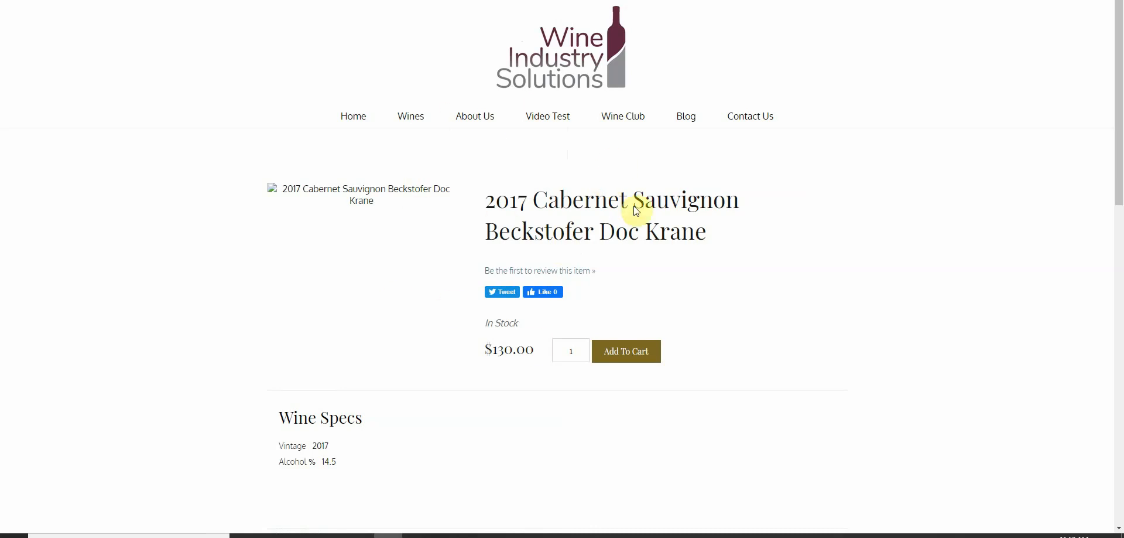
{"action": "key", "text": "ctrl+Tab"}
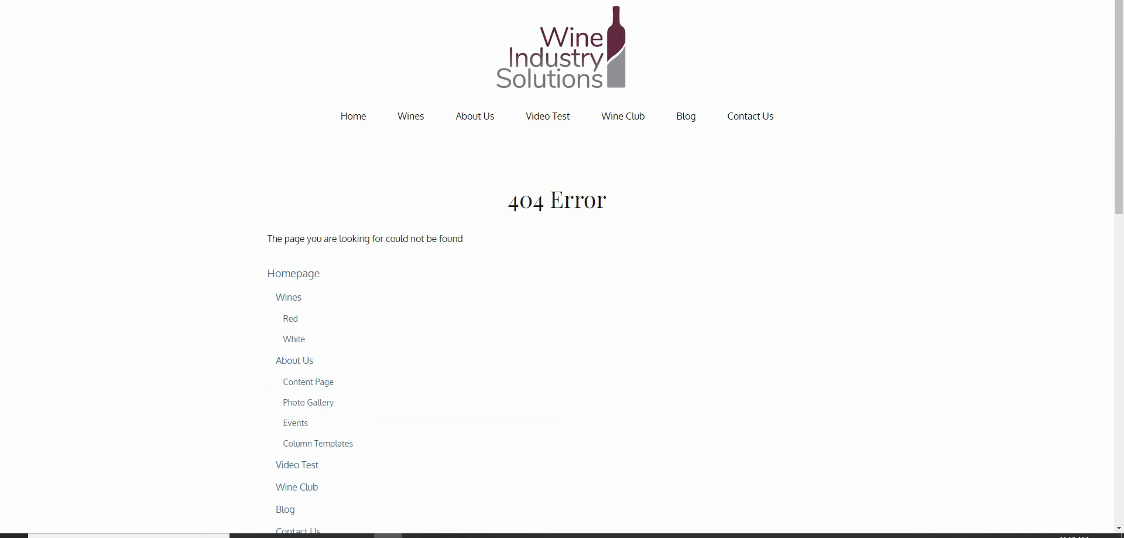
{"action": "key", "text": "ctrl+shift+Tab"}
{"action": "scroll", "coordinate": [487, 287], "scroll_direction": "up", "scroll_amount": 8}
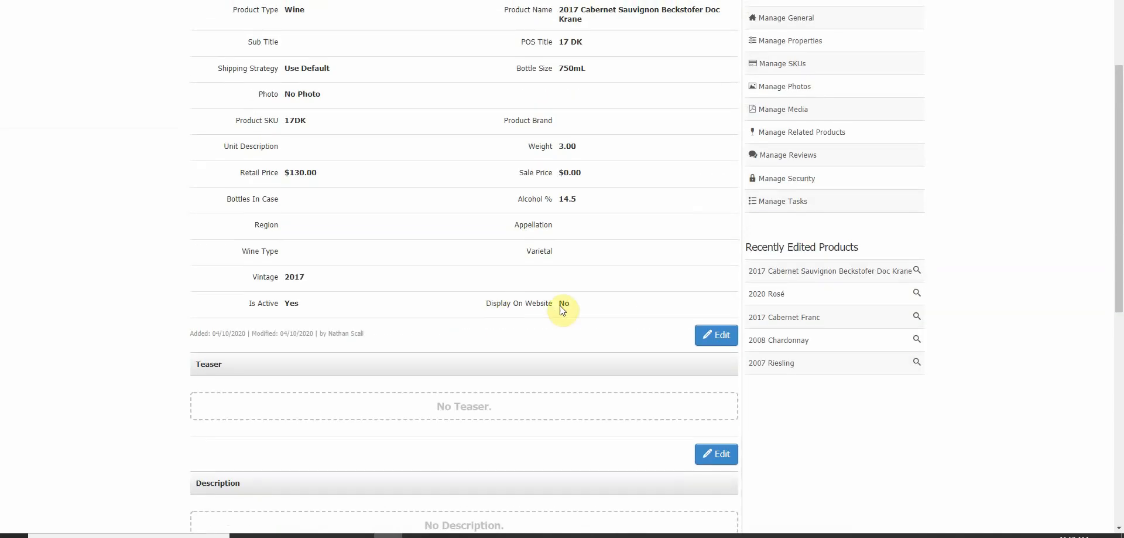
Tick Display On Website? for the Cabernet and save, leaving Is Active at Yes
{"action": "left_click", "coordinate": [719, 336]}
{"action": "left_click", "coordinate": [635, 415]}
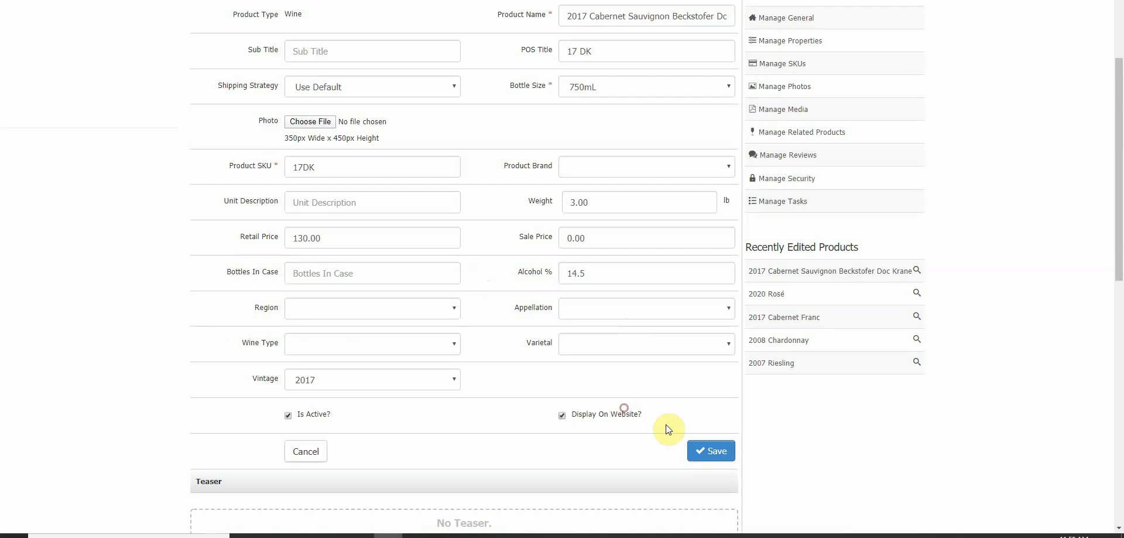
{"action": "left_click", "coordinate": [726, 451]}
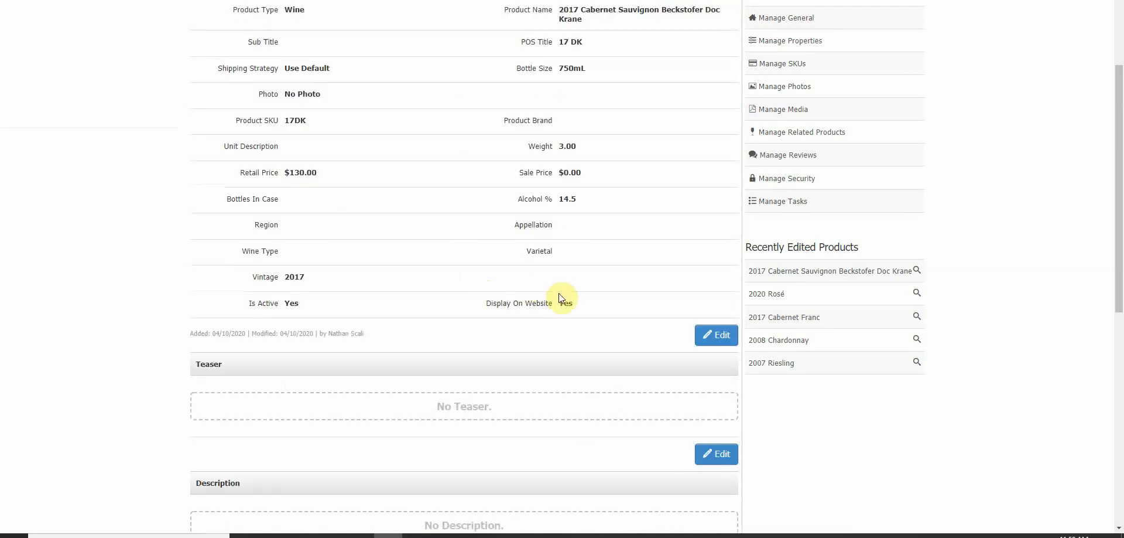
{"action": "scroll", "coordinate": [515, 308], "scroll_direction": "down", "scroll_amount": 8}
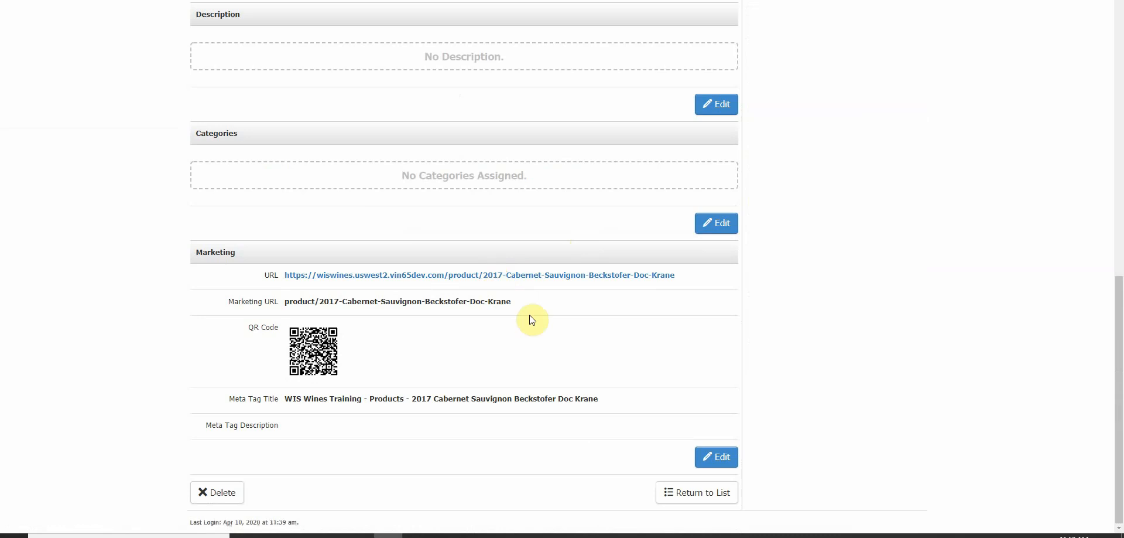
{"action": "scroll", "coordinate": [531, 371], "scroll_direction": "up", "scroll_amount": 6}
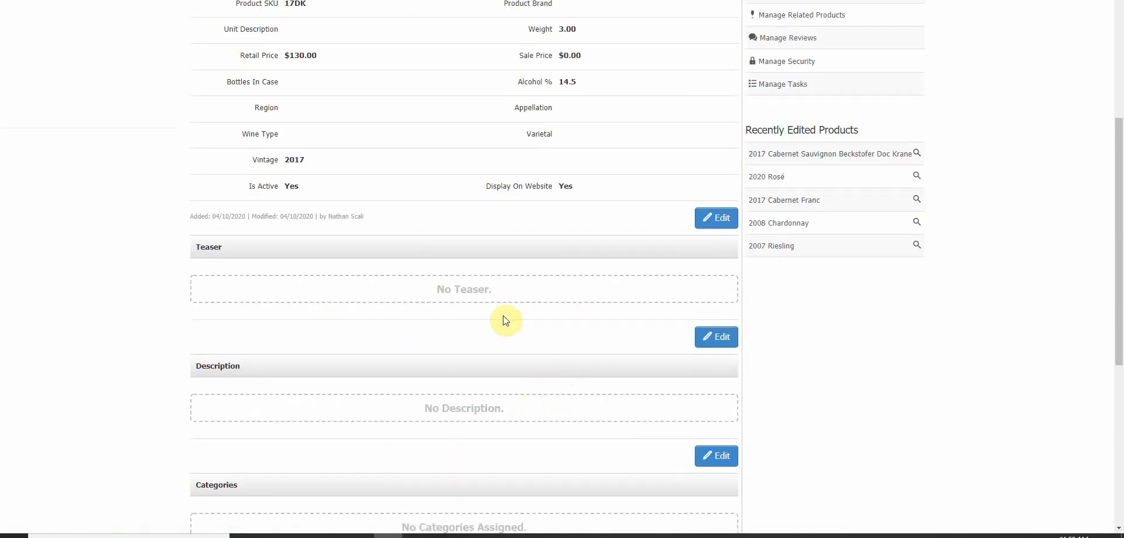
Inspect the Teaser editor's HTML source, cancel it unchanged, then open the Description editor
{"action": "left_click", "coordinate": [708, 335]}
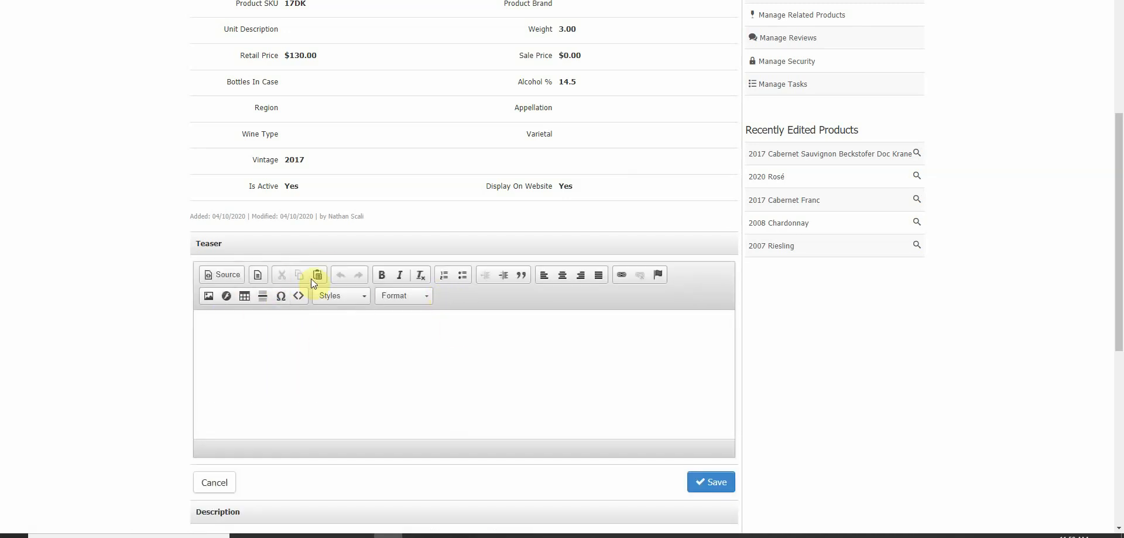
{"action": "left_click", "coordinate": [225, 275]}
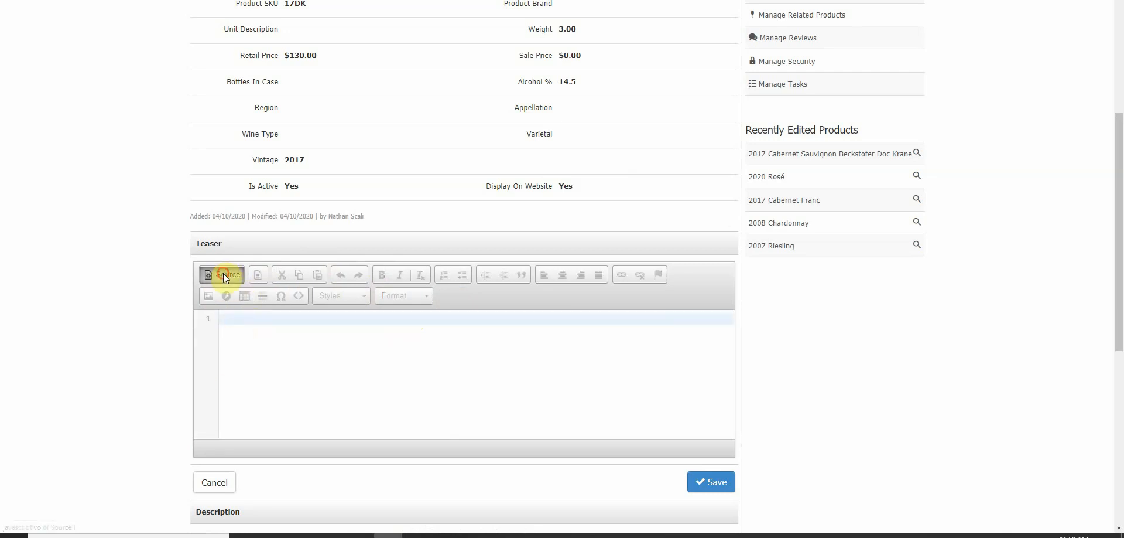
{"action": "left_click", "coordinate": [224, 273]}
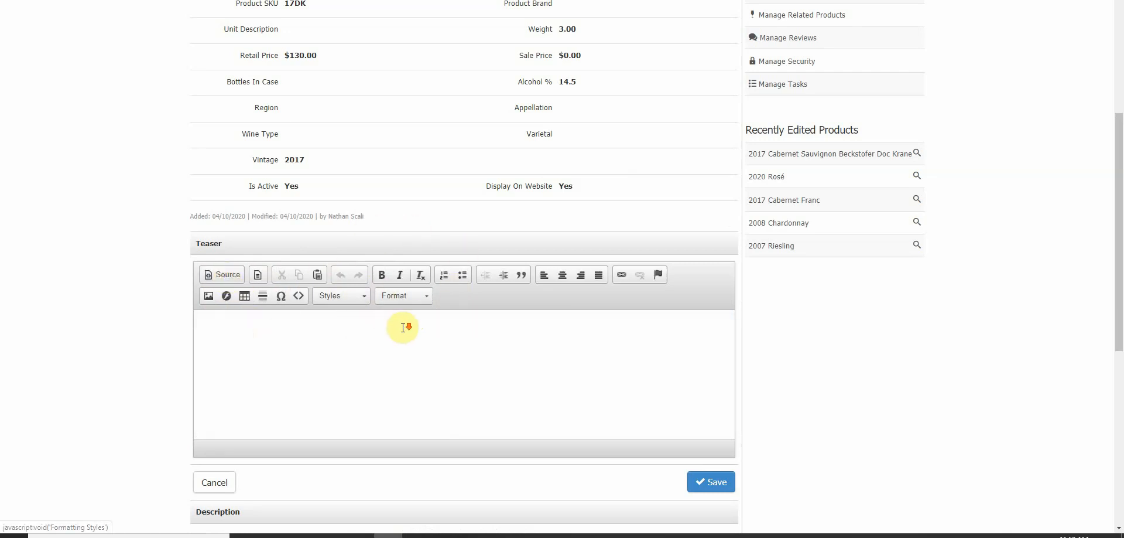
{"action": "scroll", "coordinate": [402, 326], "scroll_direction": "down", "scroll_amount": 2}
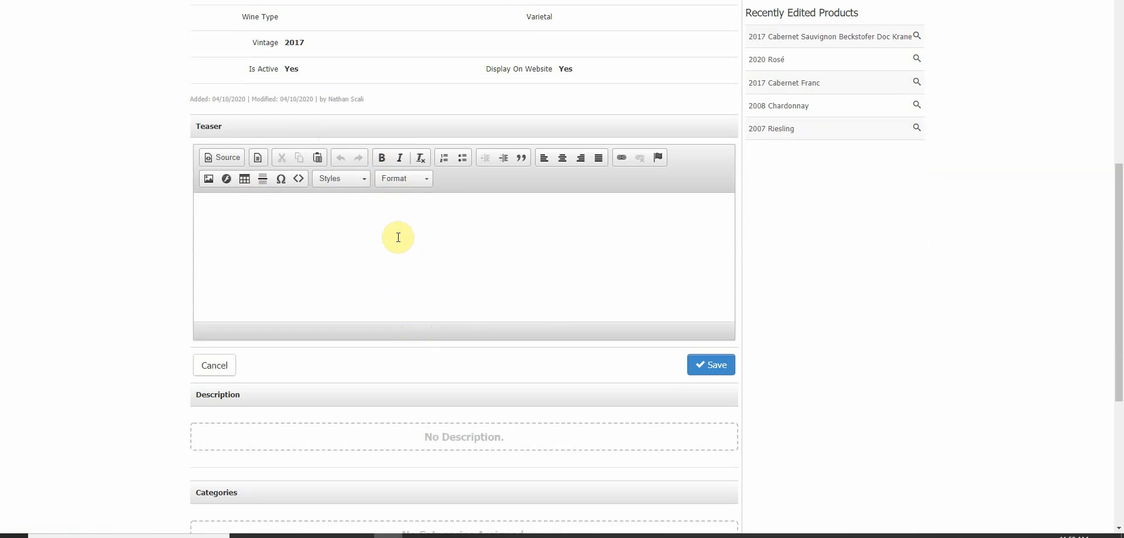
{"action": "left_click", "coordinate": [216, 365]}
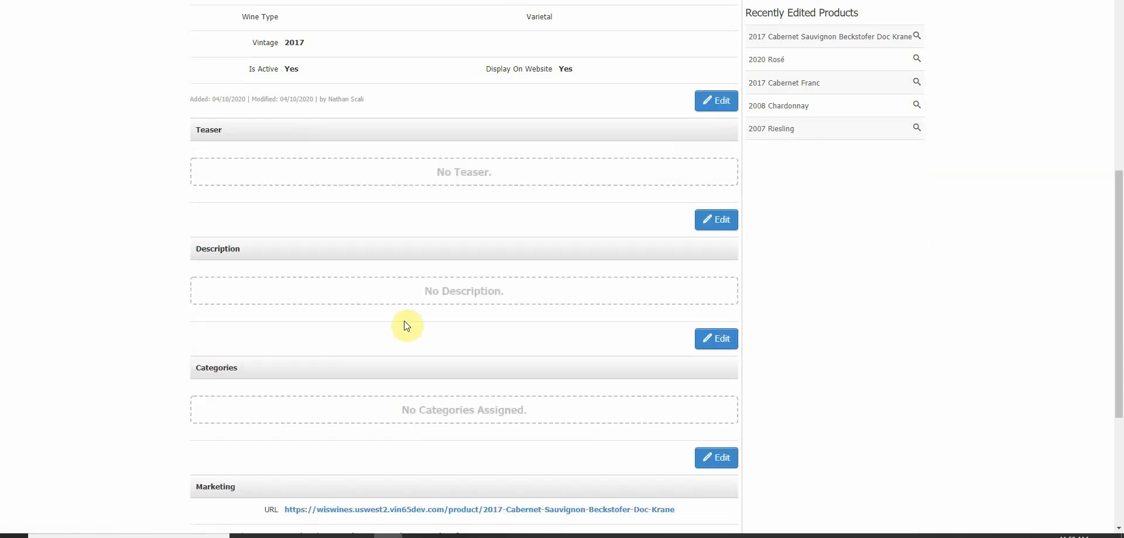
{"action": "left_click", "coordinate": [719, 342]}
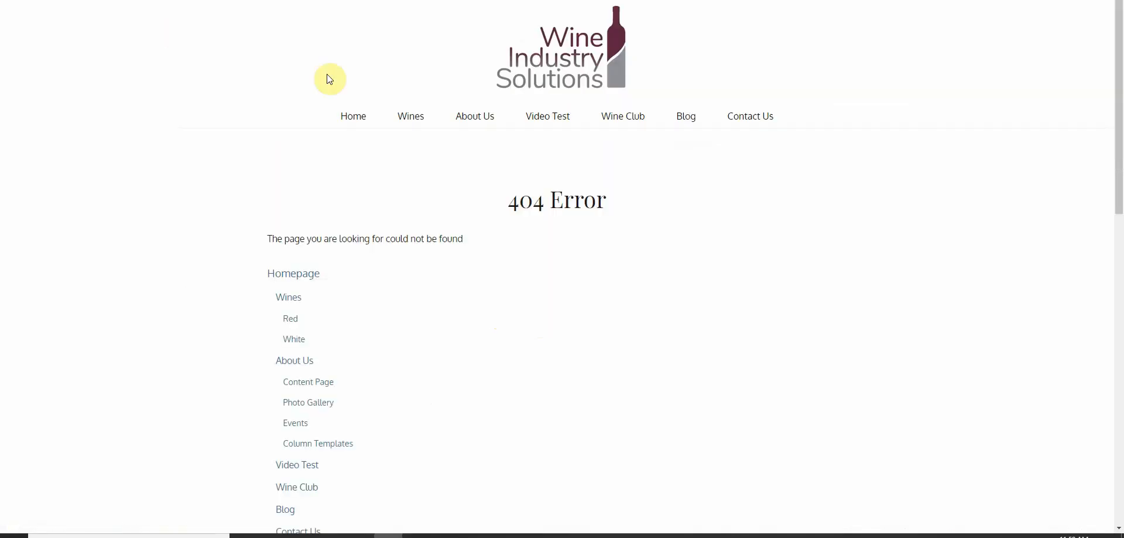
Browse the storefront Wines listing, highlighting the Rosé teaser and Cabernet Franc title and subtitle
{"action": "left_click", "coordinate": [522, 98]}
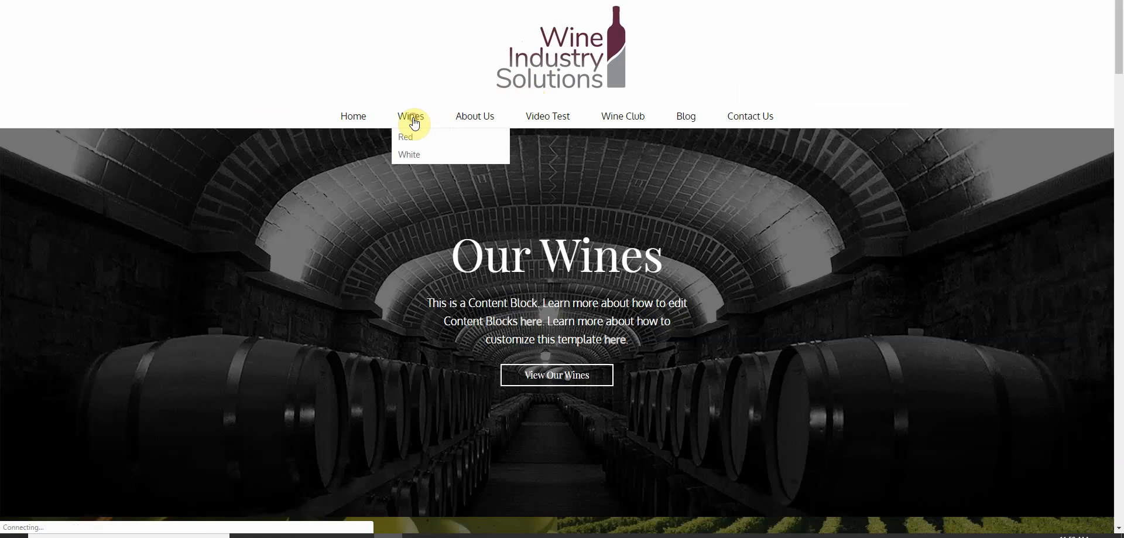
{"action": "left_click", "coordinate": [411, 117]}
{"action": "scroll", "coordinate": [451, 182], "scroll_direction": "down", "scroll_amount": 2}
{"action": "scroll", "coordinate": [456, 184], "scroll_direction": "down", "scroll_amount": 1}
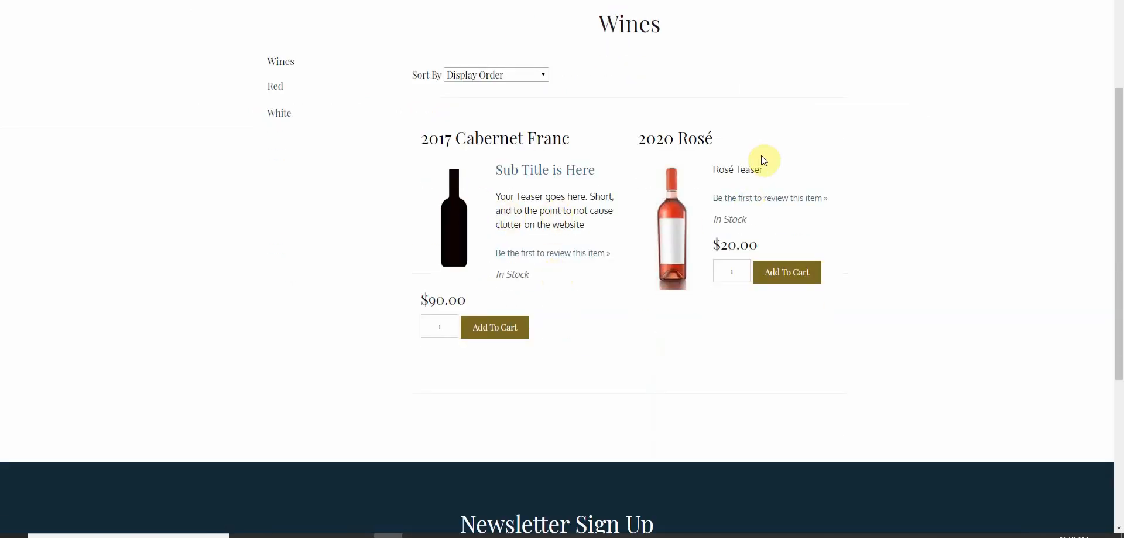
{"action": "triple_click", "coordinate": [774, 169]}
{"action": "left_click", "coordinate": [599, 172]}
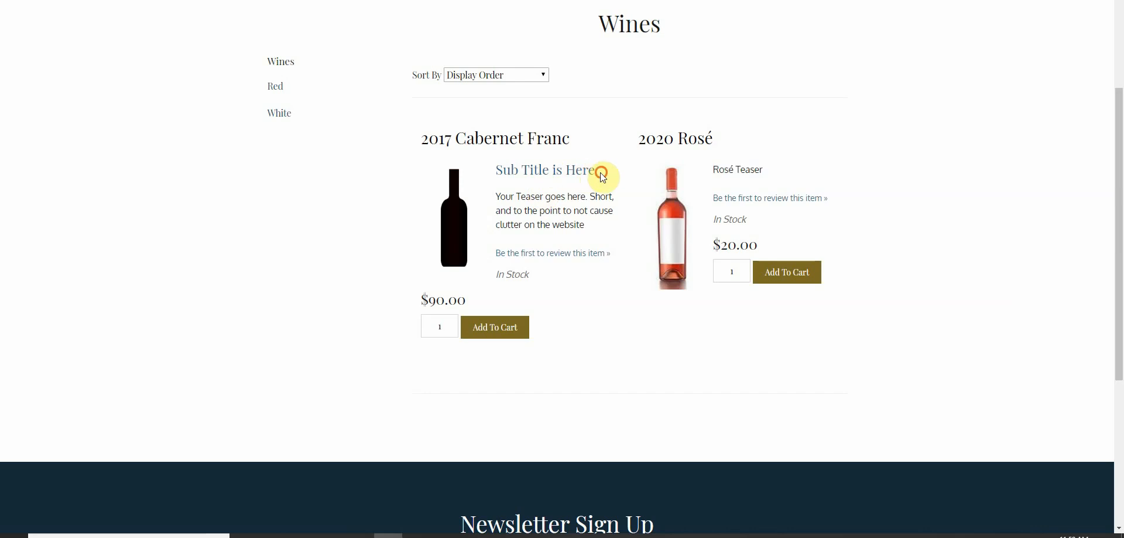
{"action": "left_click_drag", "start_coordinate": [495, 180], "coordinate": [492, 166]}
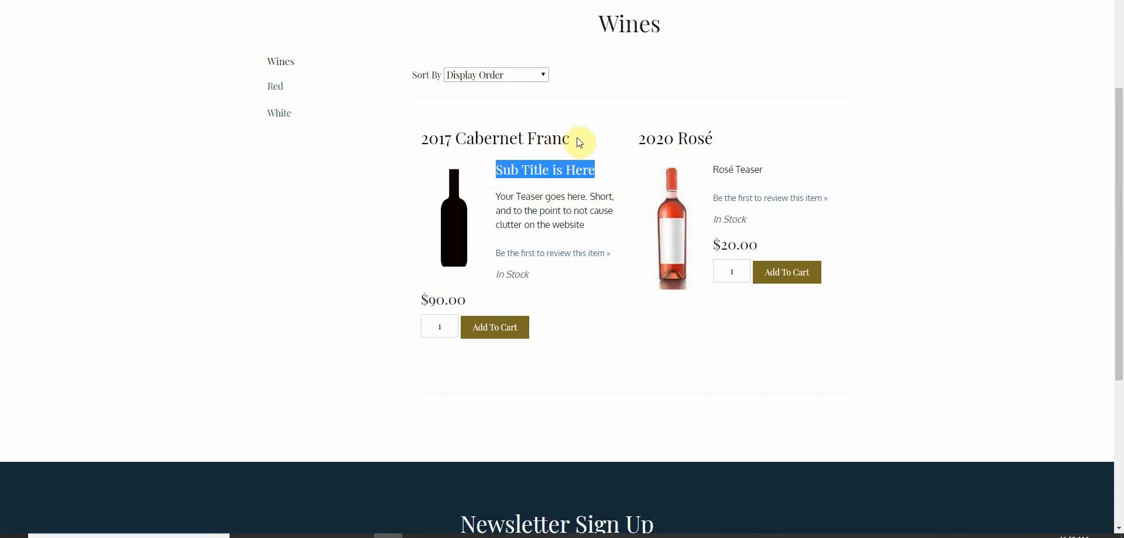
{"action": "left_click_drag", "start_coordinate": [577, 137], "coordinate": [428, 143]}
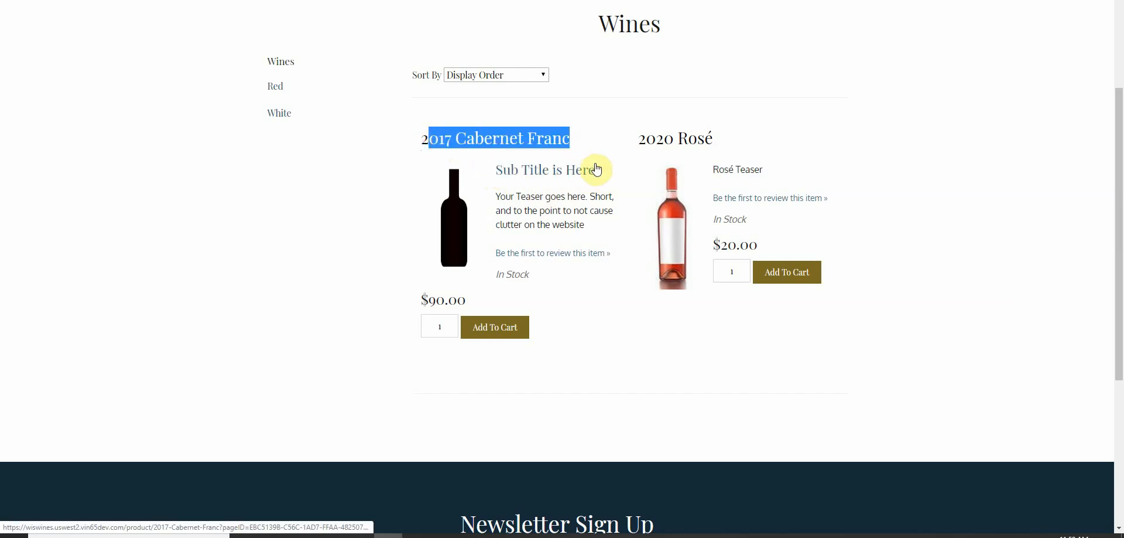
{"action": "left_click_drag", "start_coordinate": [596, 170], "coordinate": [497, 173]}
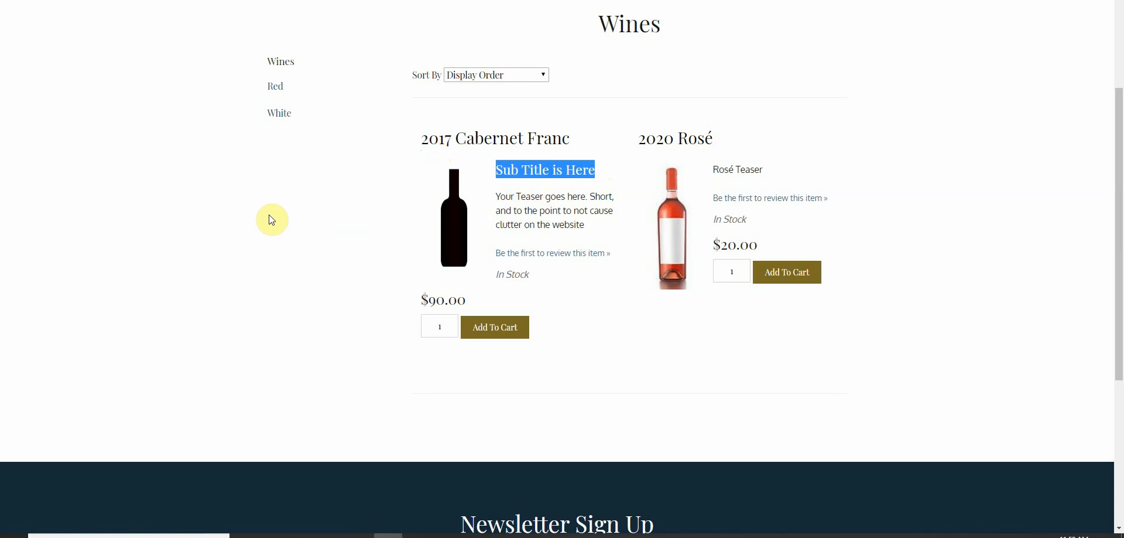
{"action": "left_click", "coordinate": [249, 233]}
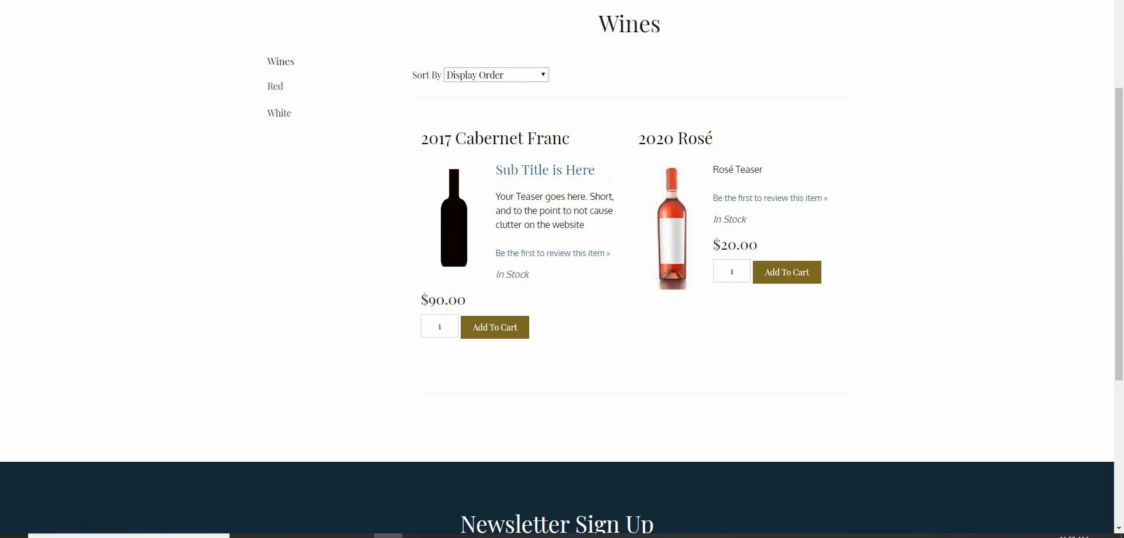
Open the 2017 Cabernet Franc product page and scroll through its Wine Specs
{"action": "left_click", "coordinate": [523, 151]}
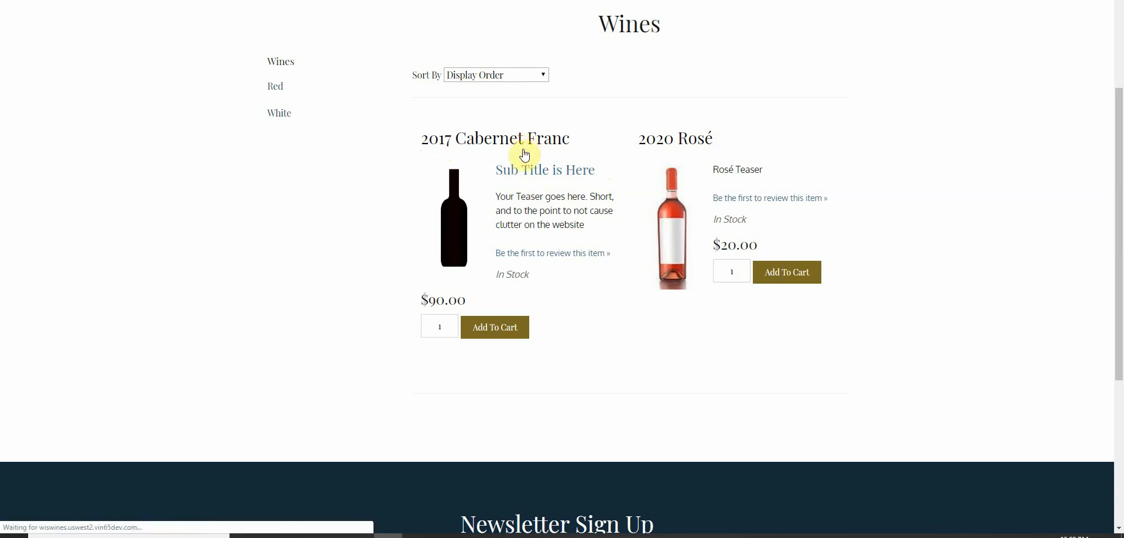
{"action": "scroll", "coordinate": [539, 240], "scroll_direction": "down", "scroll_amount": 3}
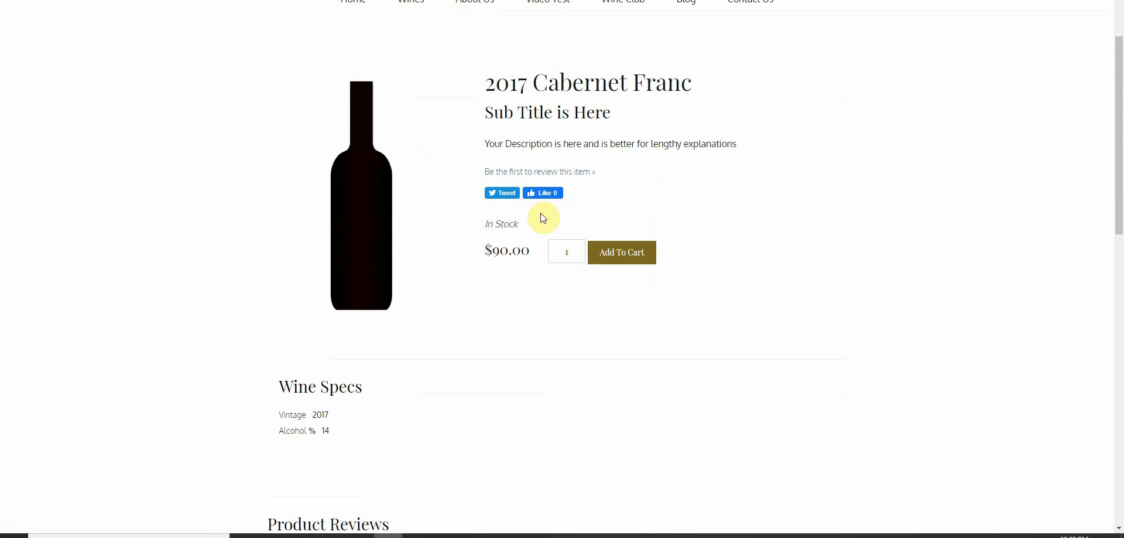
{"action": "scroll", "coordinate": [314, 216], "scroll_direction": "down", "scroll_amount": 2}
{"action": "scroll", "coordinate": [352, 199], "scroll_direction": "up", "scroll_amount": 2}
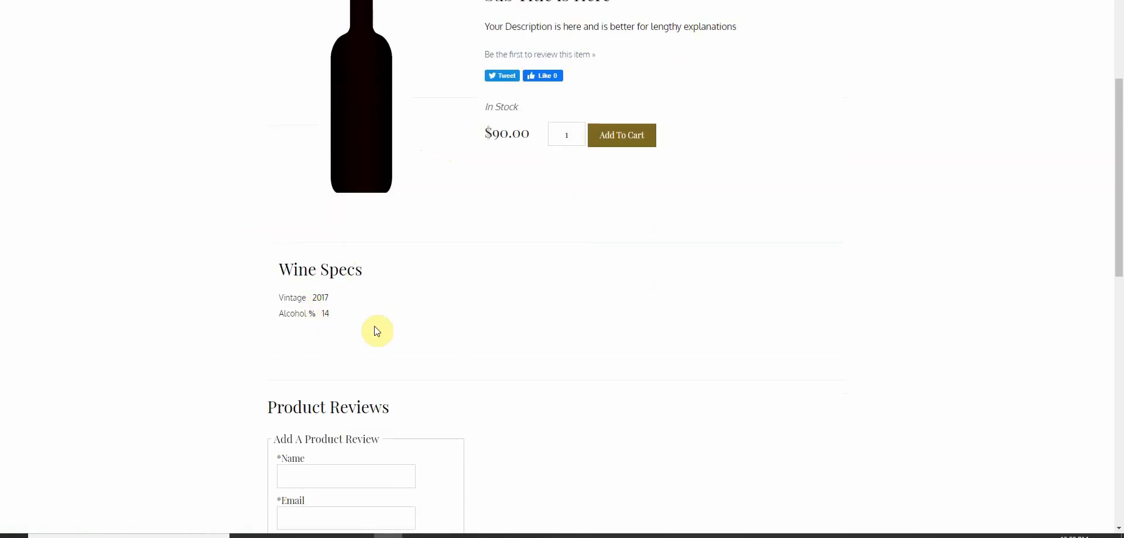
{"action": "scroll", "coordinate": [395, 351], "scroll_direction": "up", "scroll_amount": 4}
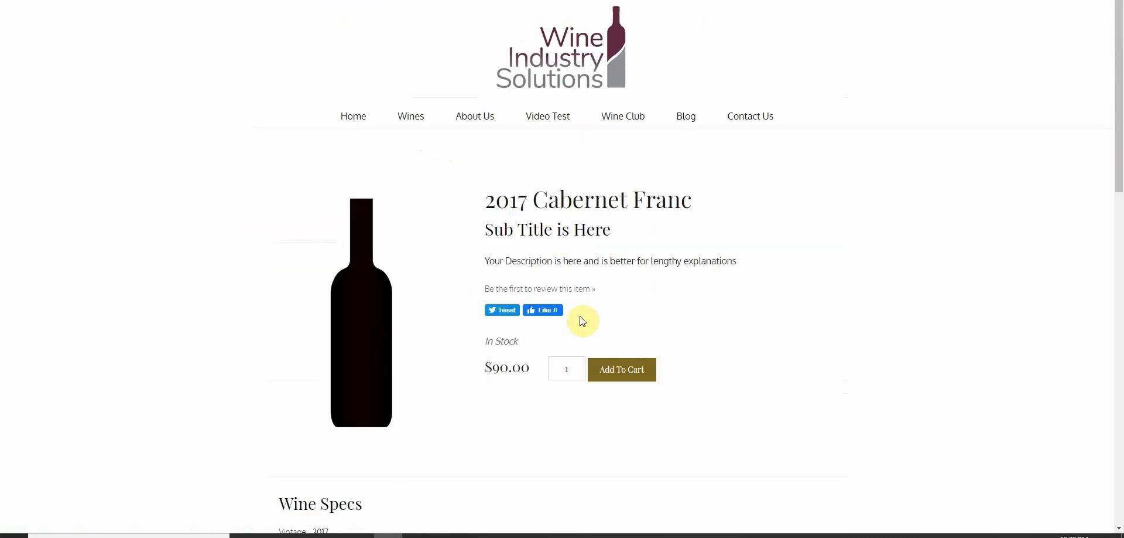
Return to the admin product editor and cancel the Description editor unchanged
{"action": "left_click", "coordinate": [147, 1]}
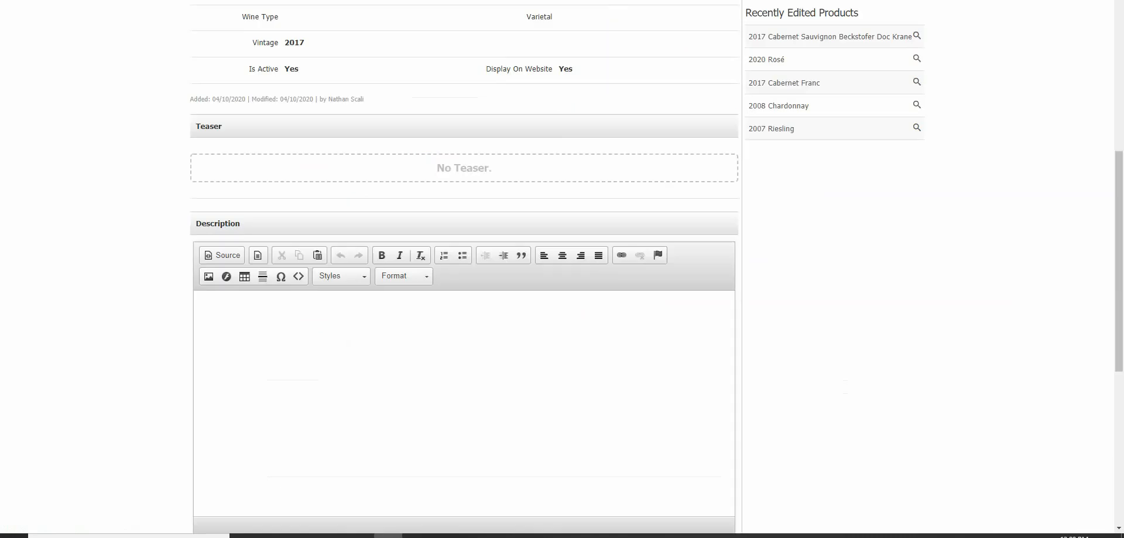
{"action": "scroll", "coordinate": [519, 291], "scroll_direction": "down", "scroll_amount": 3}
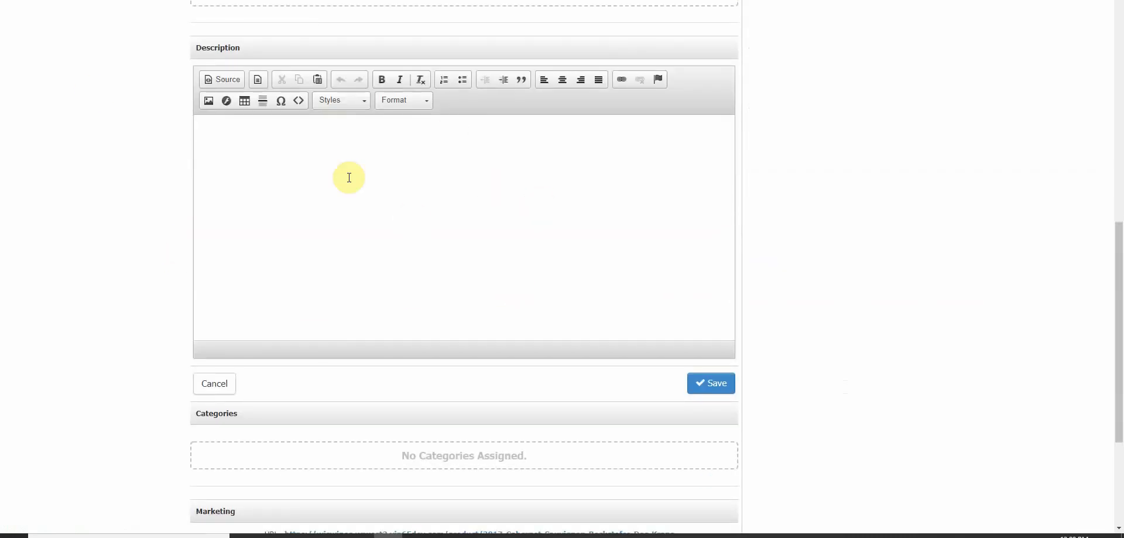
{"action": "left_click", "coordinate": [231, 386]}
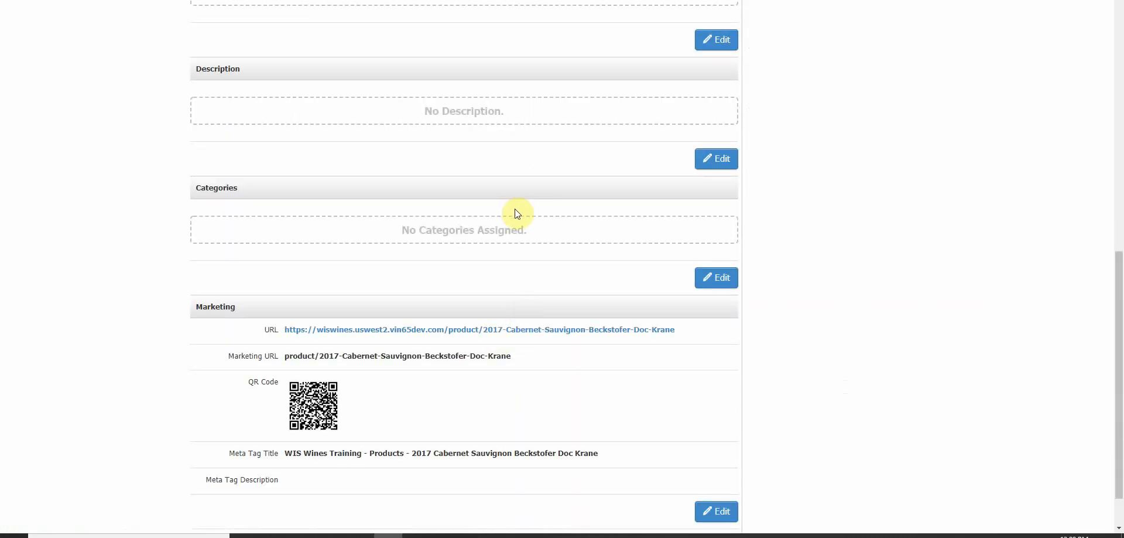
Add the Cabernet to the Red and POS Home categories and save
{"action": "scroll", "coordinate": [720, 236], "scroll_direction": "down", "scroll_amount": 1}
{"action": "left_click", "coordinate": [720, 234]}
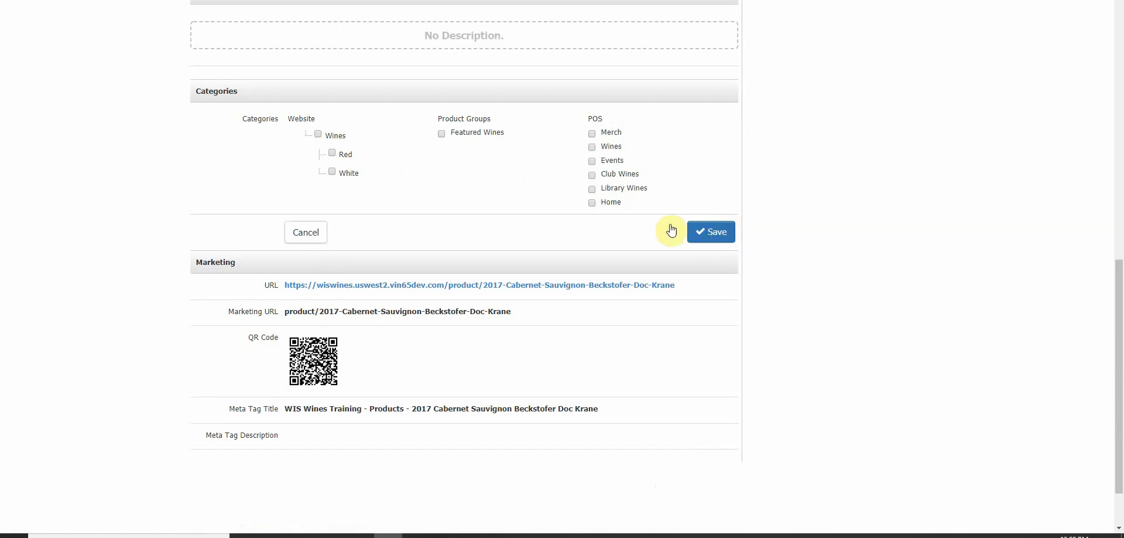
{"action": "scroll", "coordinate": [453, 249], "scroll_direction": "up", "scroll_amount": 2}
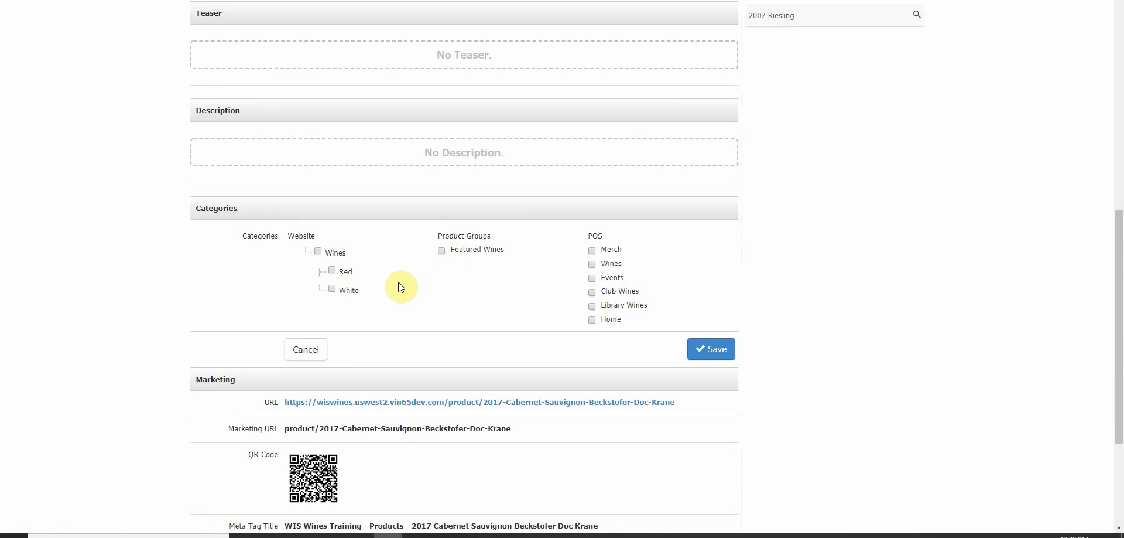
{"action": "left_click", "coordinate": [332, 271]}
{"action": "left_click", "coordinate": [594, 319]}
{"action": "left_click", "coordinate": [703, 350]}
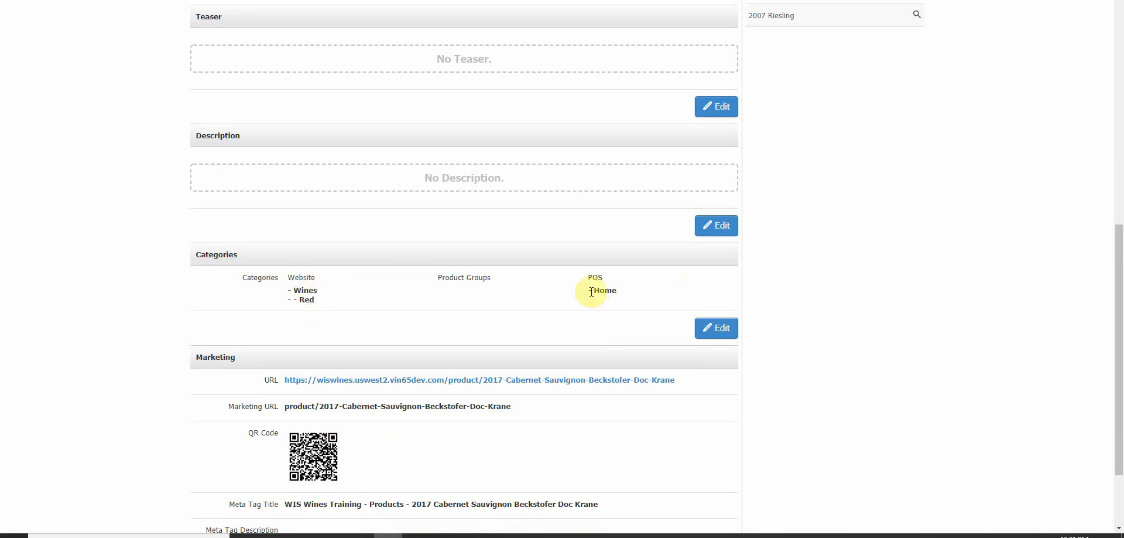
{"action": "scroll", "coordinate": [524, 326], "scroll_direction": "up", "scroll_amount": 5}
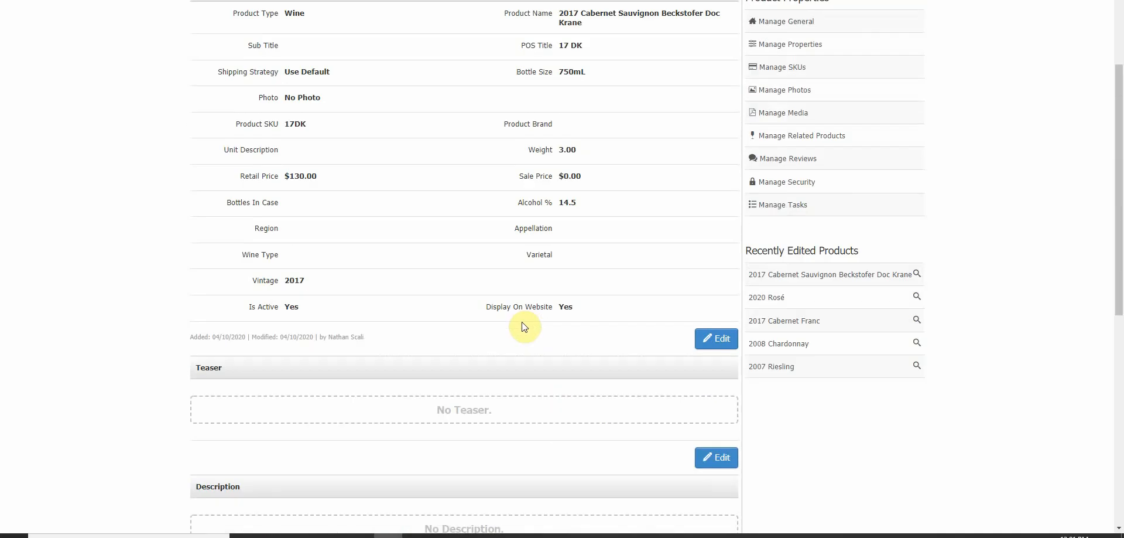
{"action": "scroll", "coordinate": [529, 321], "scroll_direction": "down", "scroll_amount": 6}
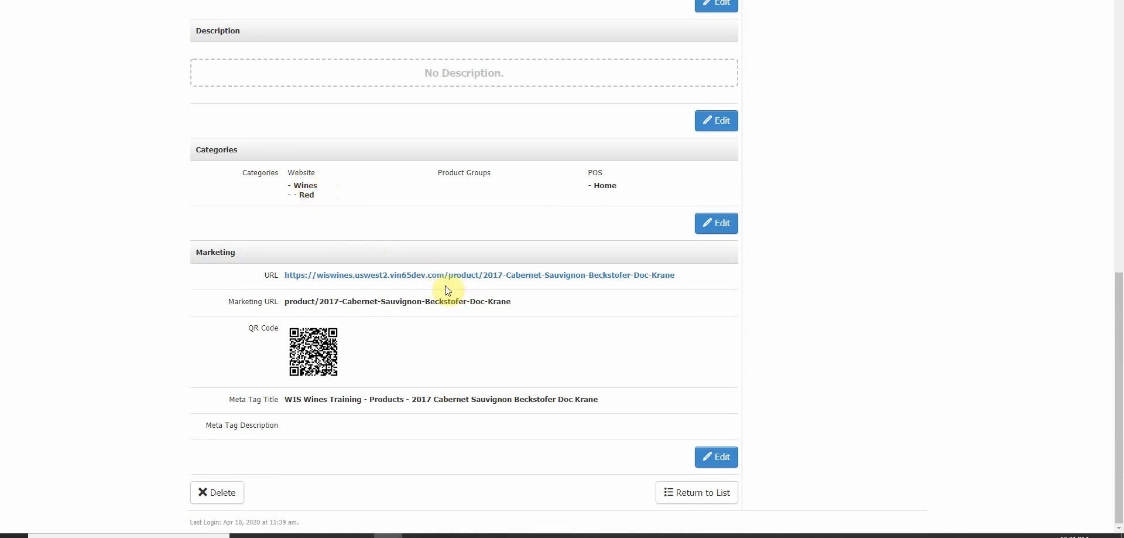
{"action": "scroll", "coordinate": [445, 282], "scroll_direction": "up", "scroll_amount": 2}
{"action": "scroll", "coordinate": [469, 298], "scroll_direction": "down", "scroll_amount": 2}
{"action": "scroll", "coordinate": [595, 346], "scroll_direction": "up", "scroll_amount": 10}
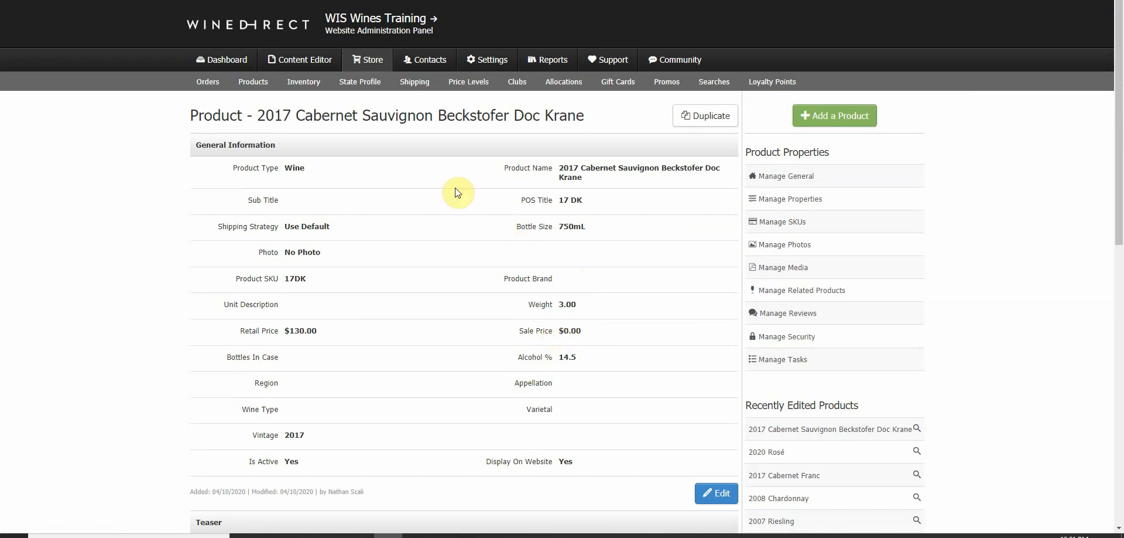
Open the Cabernet's Product Properties page, briefly checking the storefront product page
{"action": "left_click", "coordinate": [788, 199]}
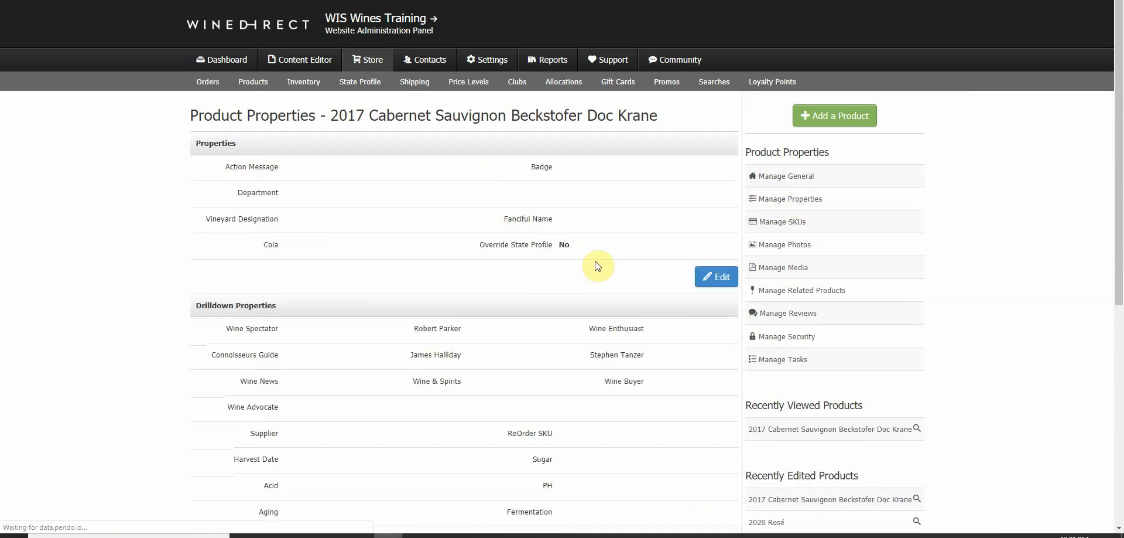
{"action": "scroll", "coordinate": [597, 261], "scroll_direction": "down", "scroll_amount": 1}
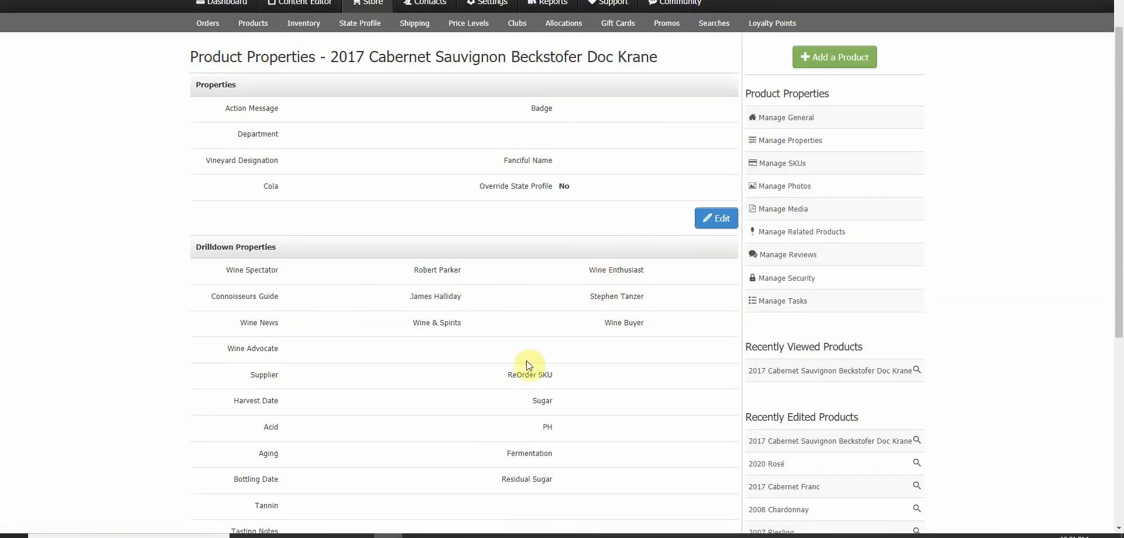
{"action": "scroll", "coordinate": [410, 334], "scroll_direction": "down", "scroll_amount": 2}
{"action": "scroll", "coordinate": [426, 352], "scroll_direction": "up", "scroll_amount": 3}
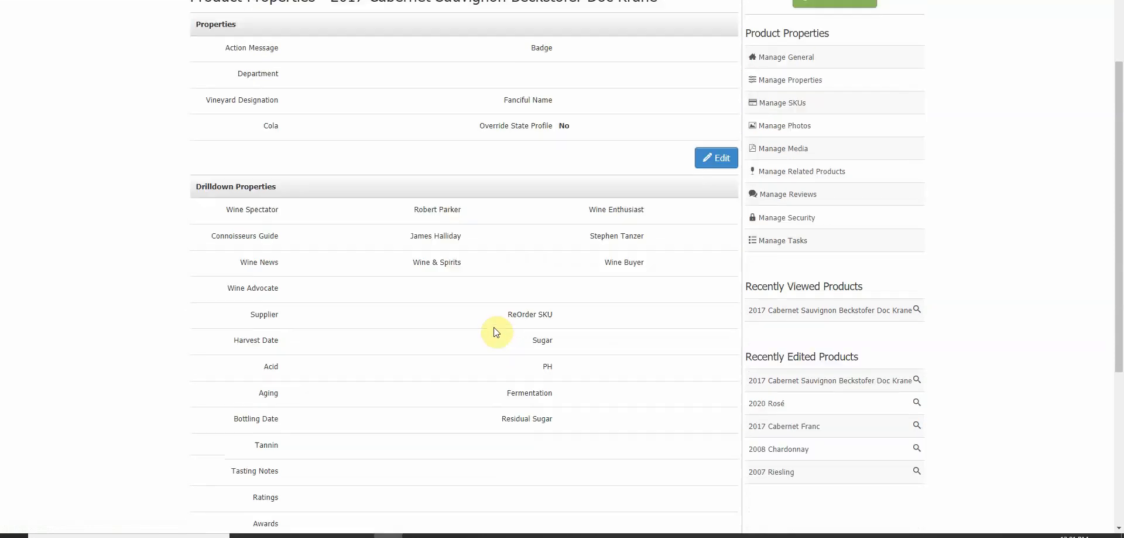
{"action": "left_click", "coordinate": [366, 2]}
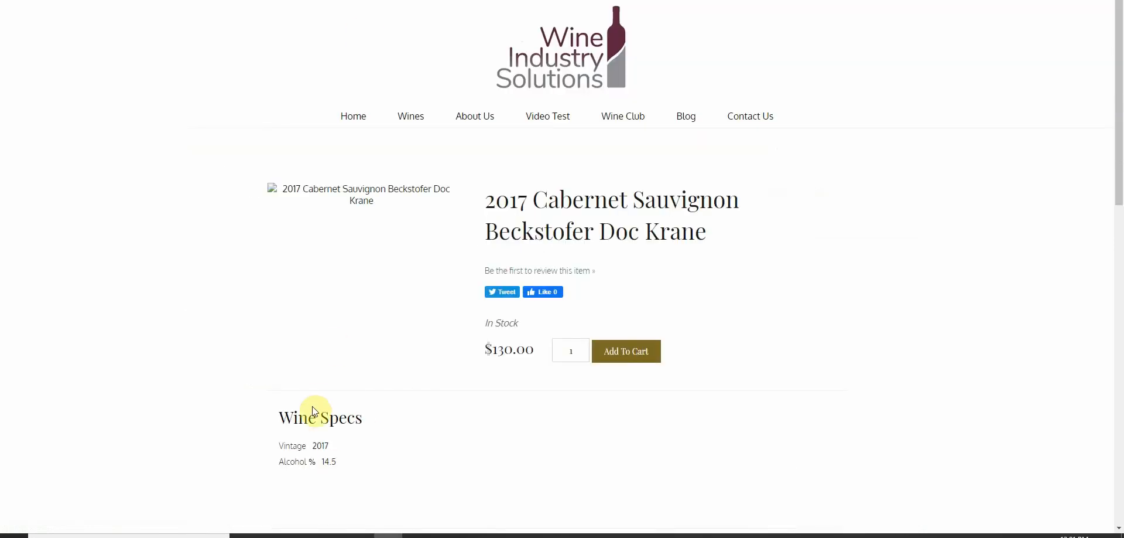
{"action": "left_click", "coordinate": [281, 1]}
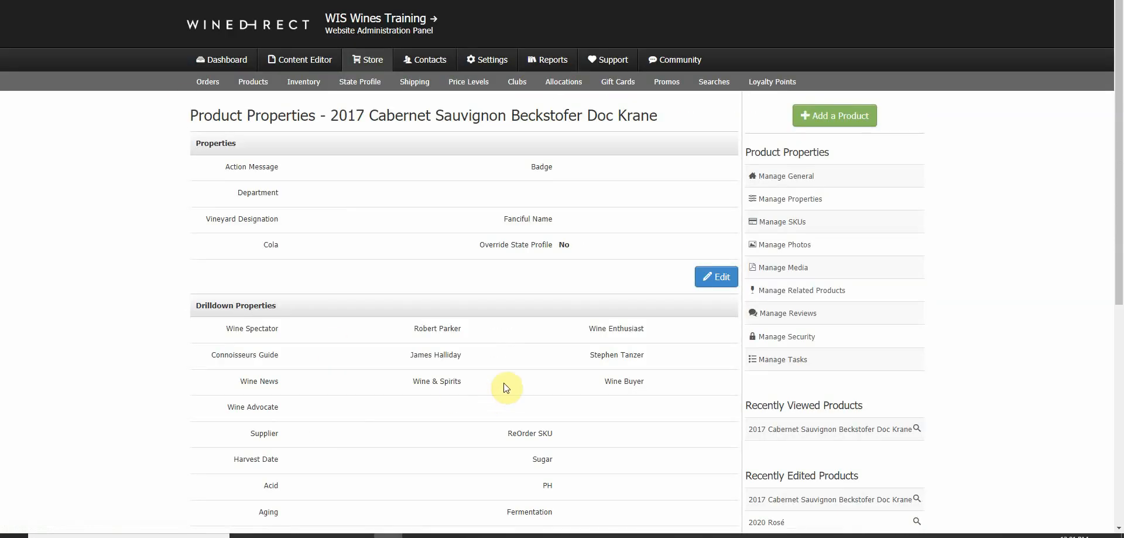
Enter the Action Message 'Action Message goes here' and save the properties
{"action": "left_click", "coordinate": [715, 276]}
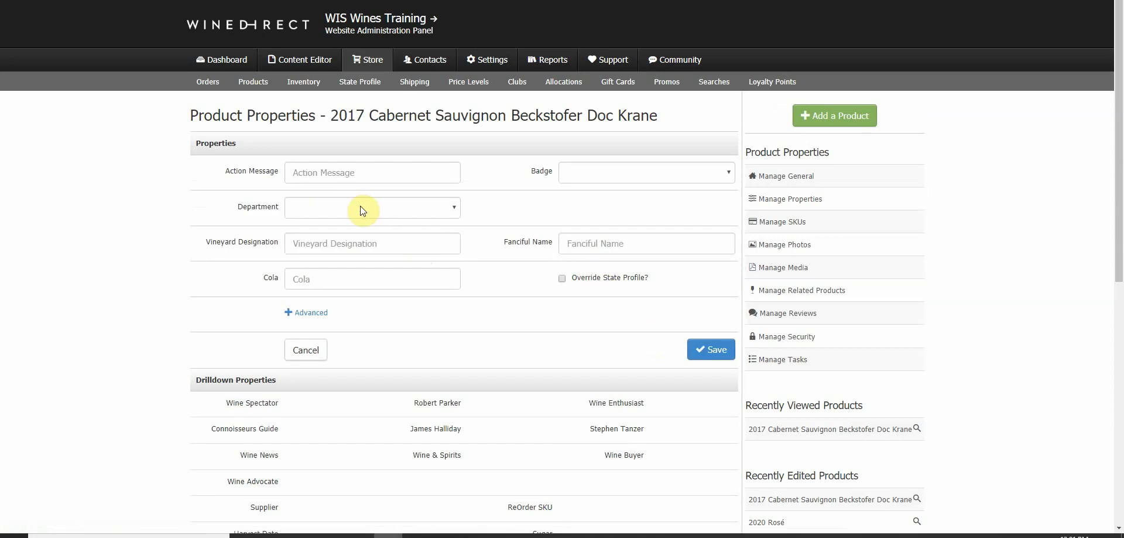
{"action": "left_click", "coordinate": [361, 210]}
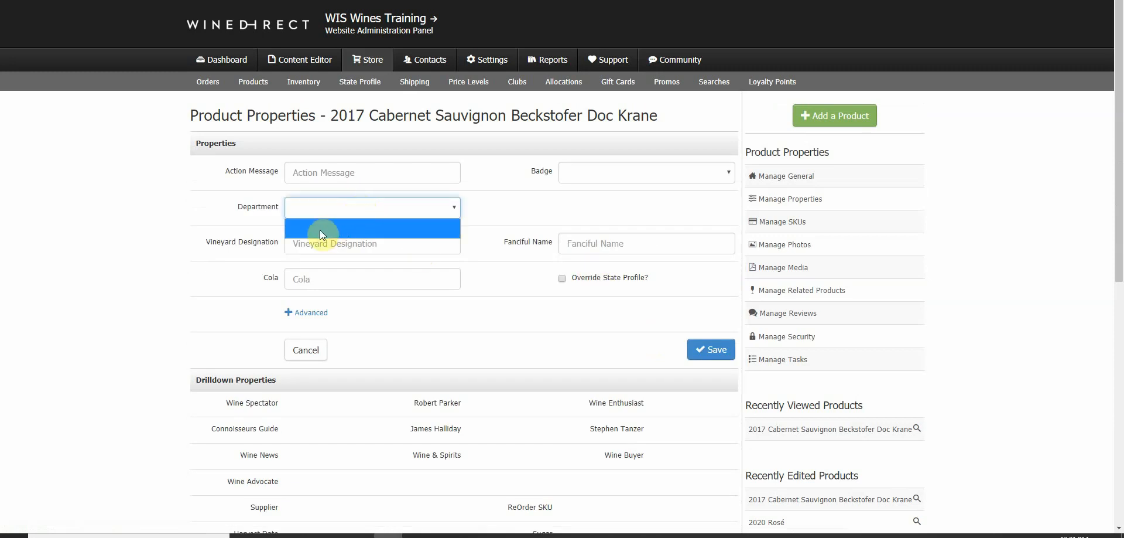
{"action": "left_click", "coordinate": [456, 208]}
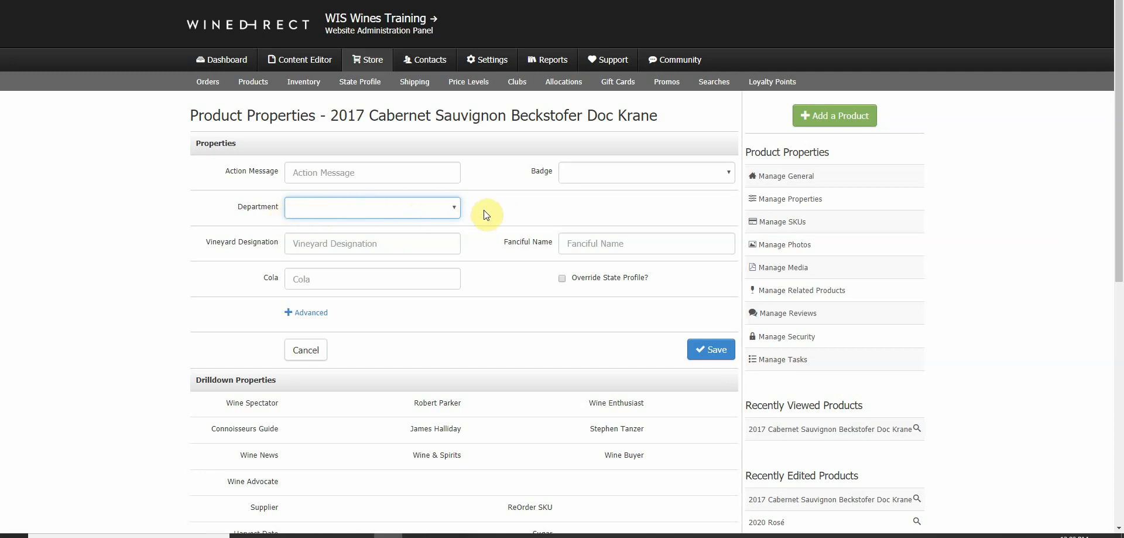
{"action": "left_click", "coordinate": [346, 173]}
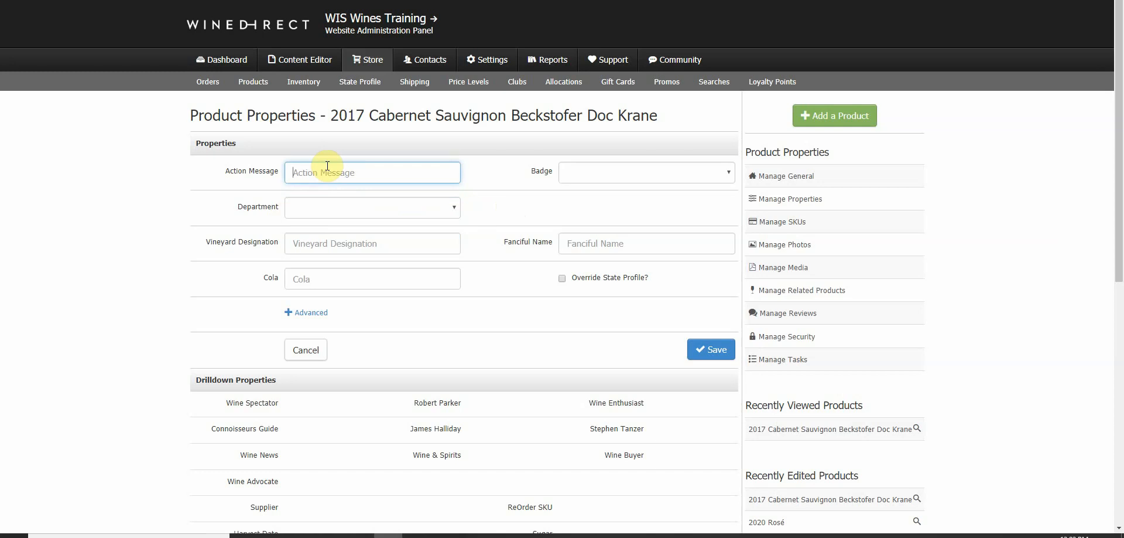
{"action": "type", "text": "Action Message goes here"}
{"action": "left_click", "coordinate": [698, 349]}
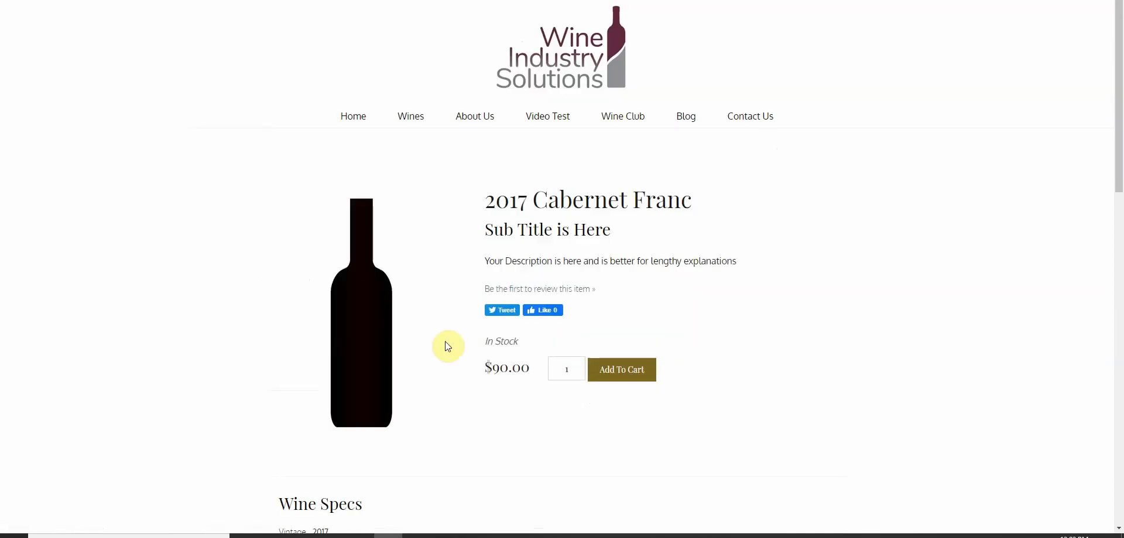
{"action": "left_click", "coordinate": [410, 115]}
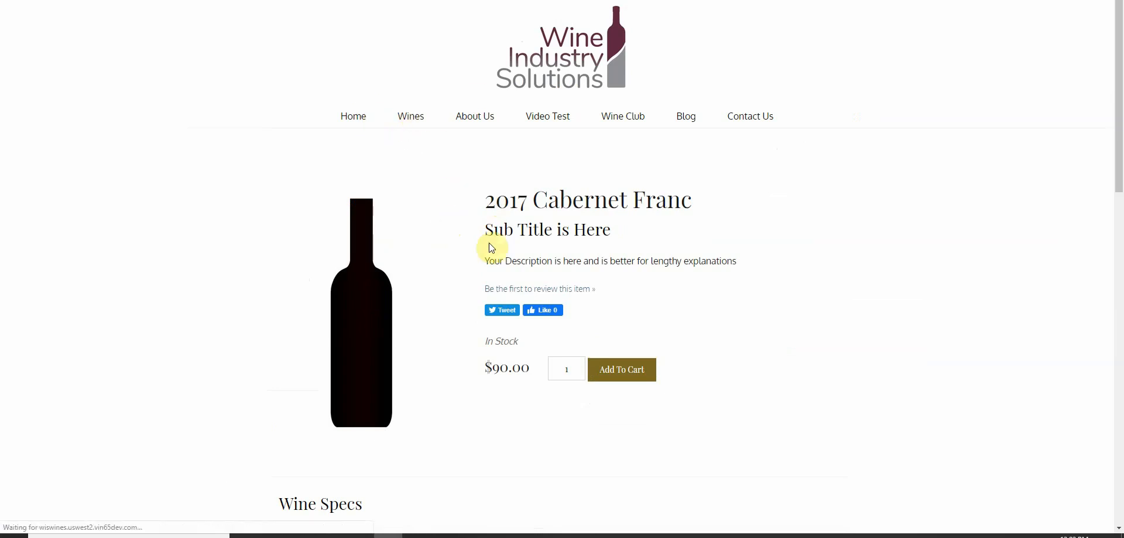
{"action": "scroll", "coordinate": [582, 292], "scroll_direction": "down", "scroll_amount": 3}
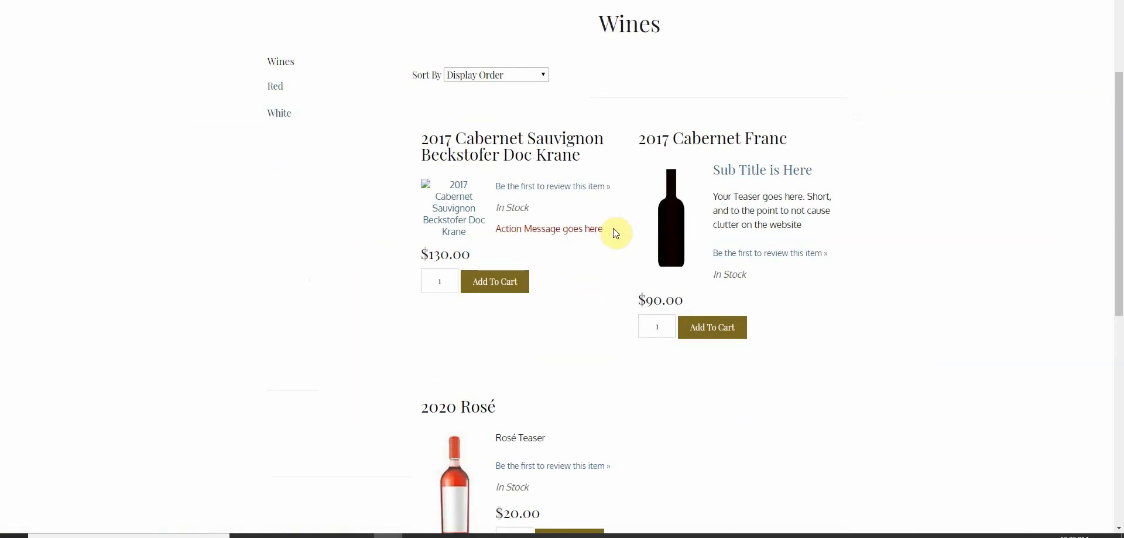
{"action": "left_click_drag", "start_coordinate": [613, 227], "coordinate": [494, 231]}
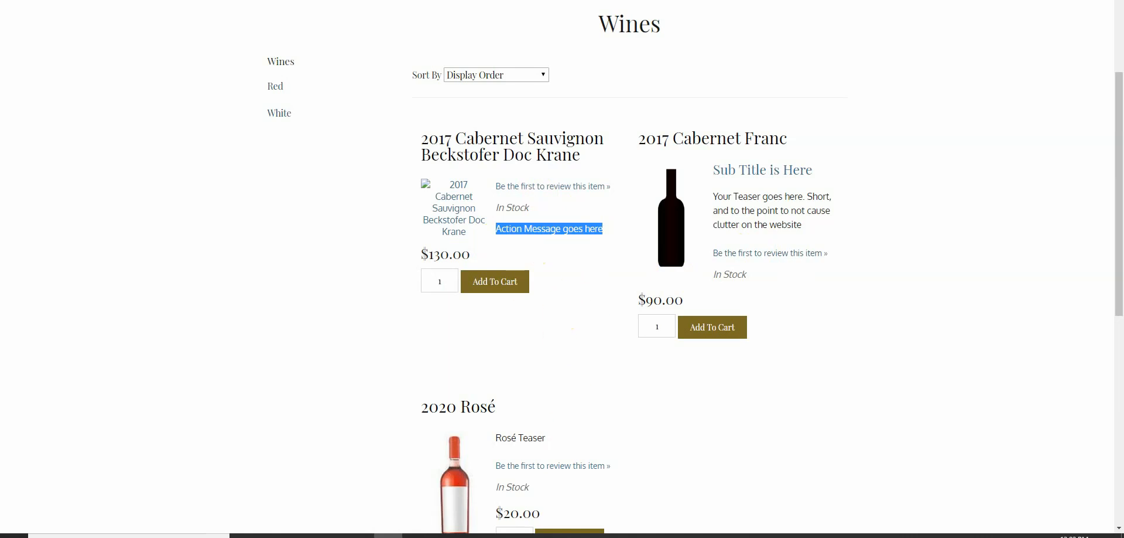
{"action": "left_click", "coordinate": [228, 1]}
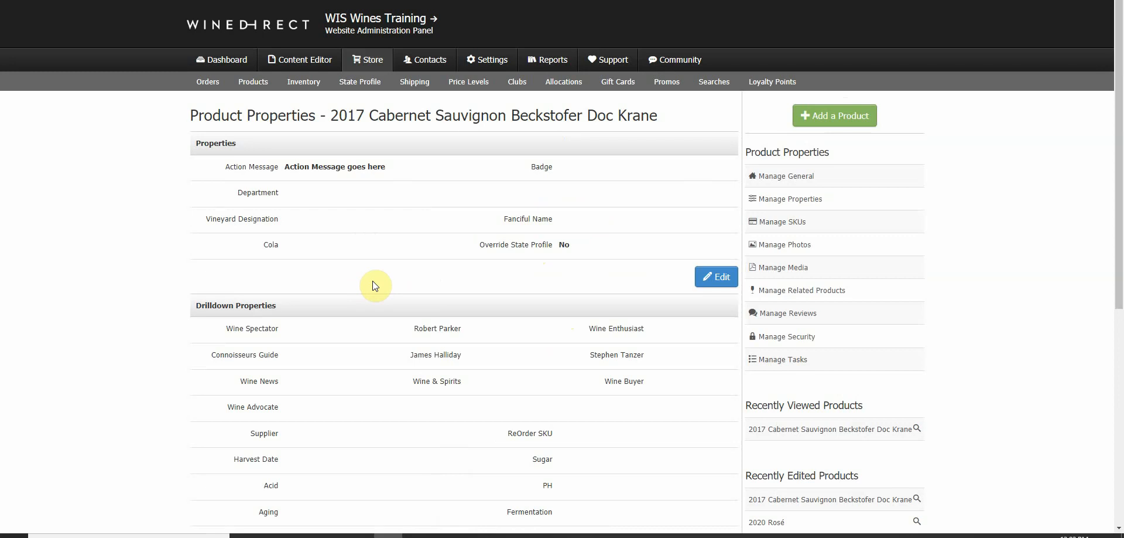
Edit the Cabernet's properties, tick Override State Profile?, and save it as Yes
{"action": "left_click_drag", "start_coordinate": [386, 167], "coordinate": [269, 181]}
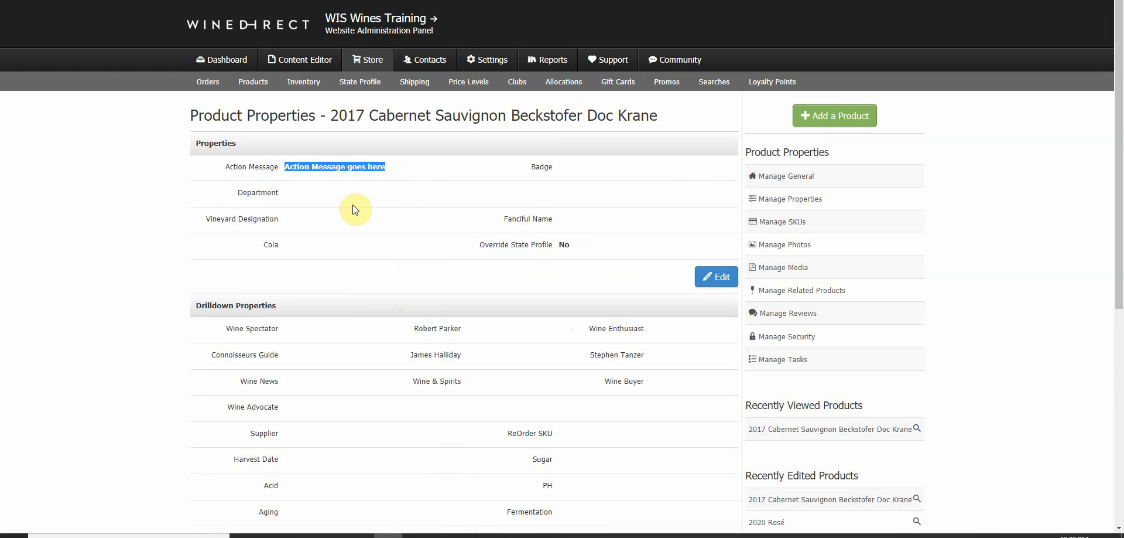
{"action": "left_click", "coordinate": [719, 277]}
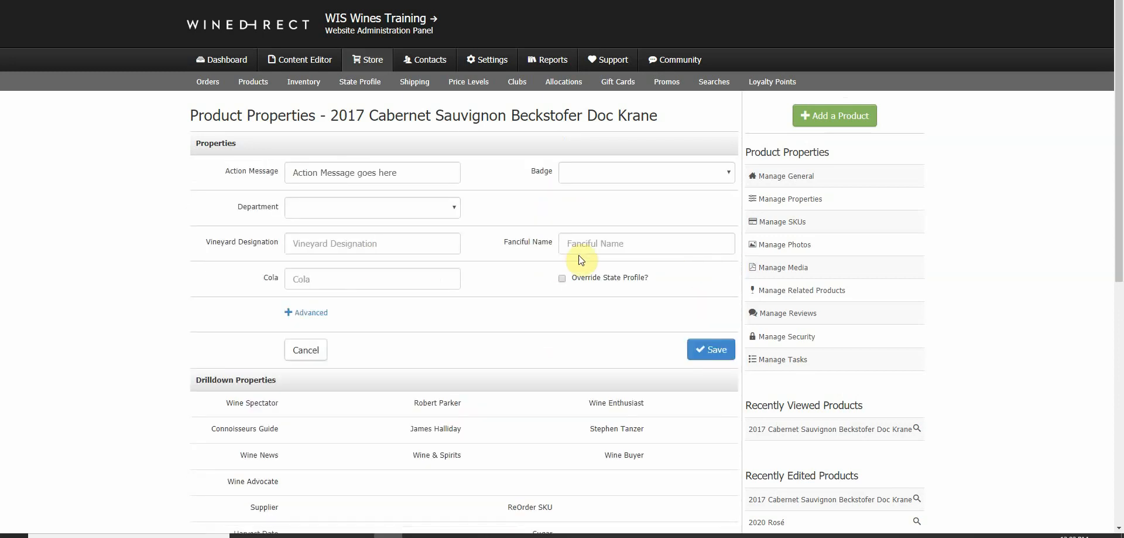
{"action": "left_click", "coordinate": [571, 173]}
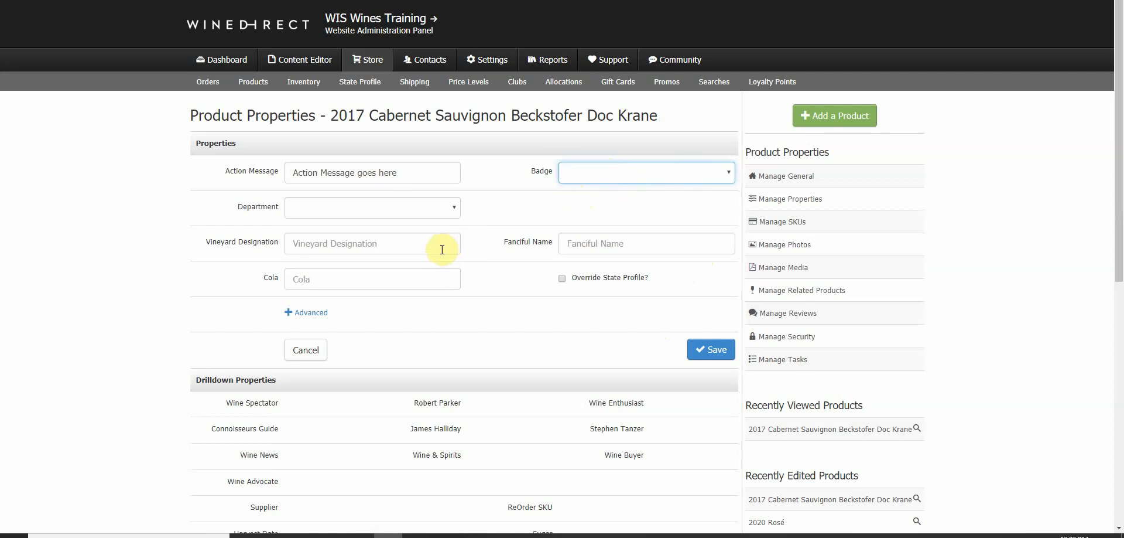
{"action": "left_click", "coordinate": [421, 250]}
{"action": "left_click", "coordinate": [566, 242]}
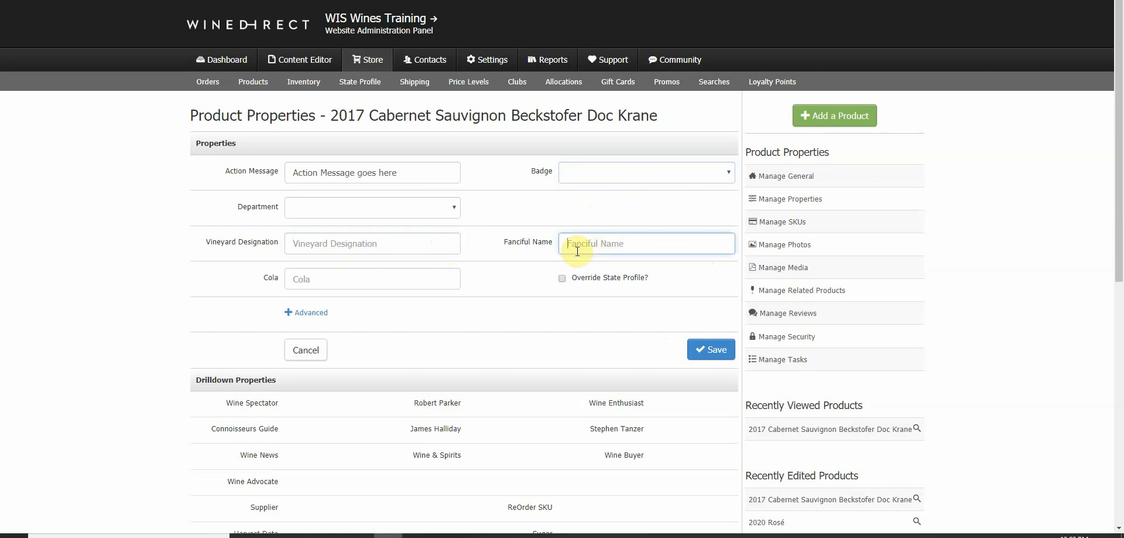
{"action": "scroll", "coordinate": [422, 253], "scroll_direction": "down", "scroll_amount": 5}
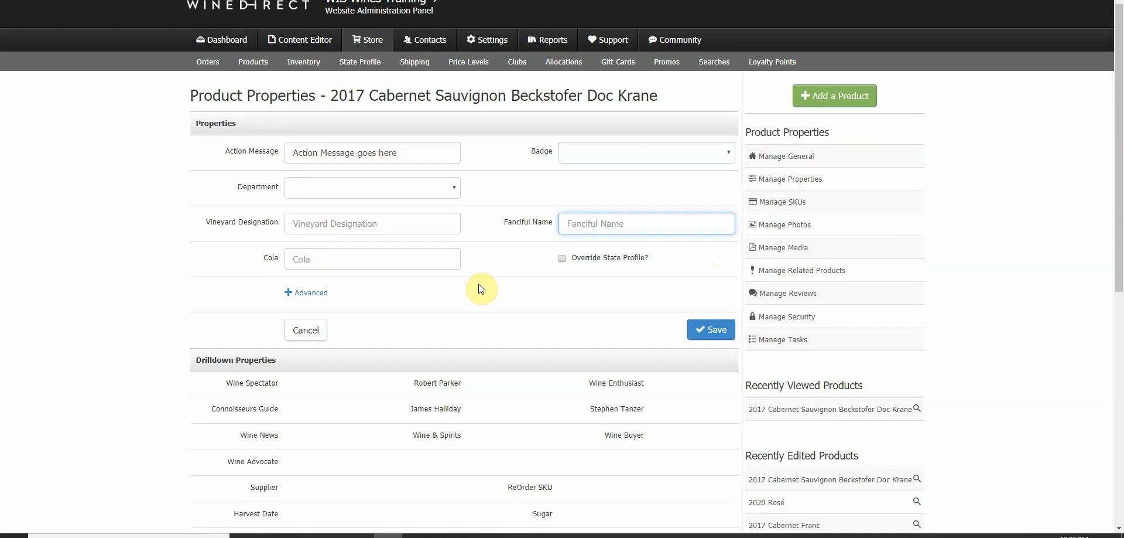
{"action": "scroll", "coordinate": [497, 333], "scroll_direction": "up", "scroll_amount": 5}
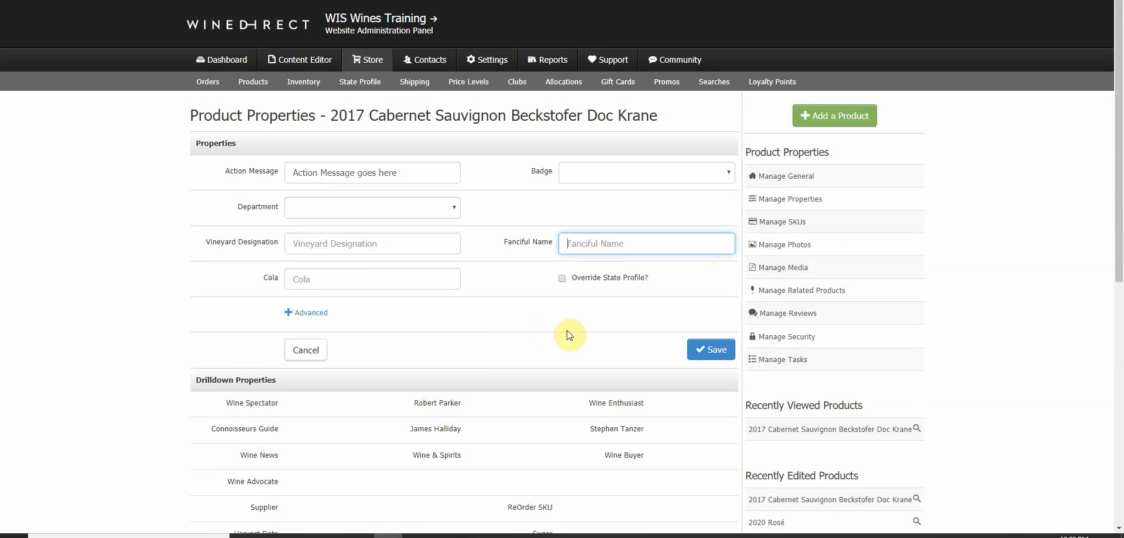
{"action": "left_click", "coordinate": [563, 279]}
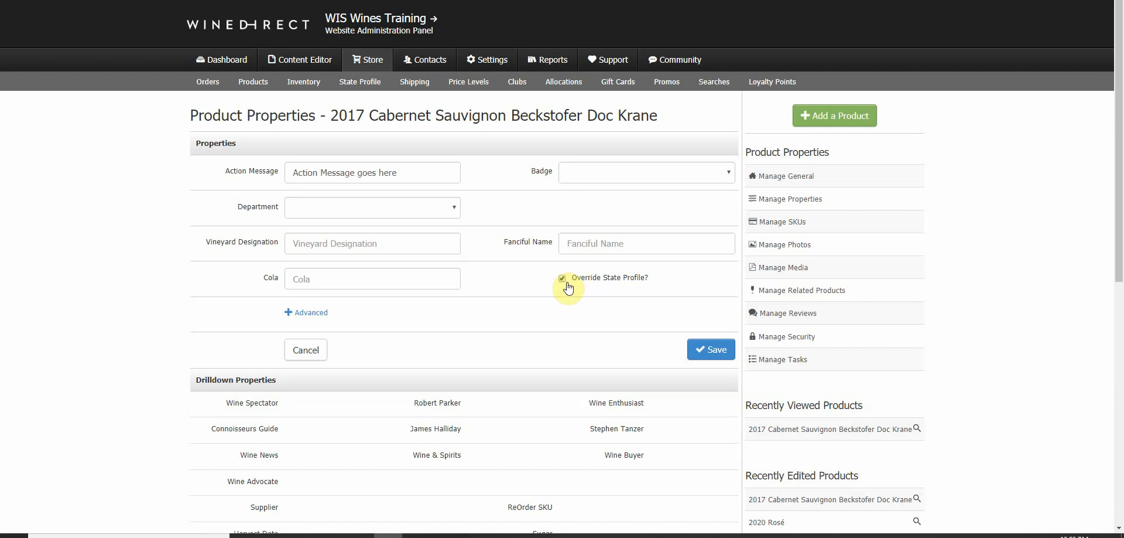
{"action": "left_click", "coordinate": [698, 347]}
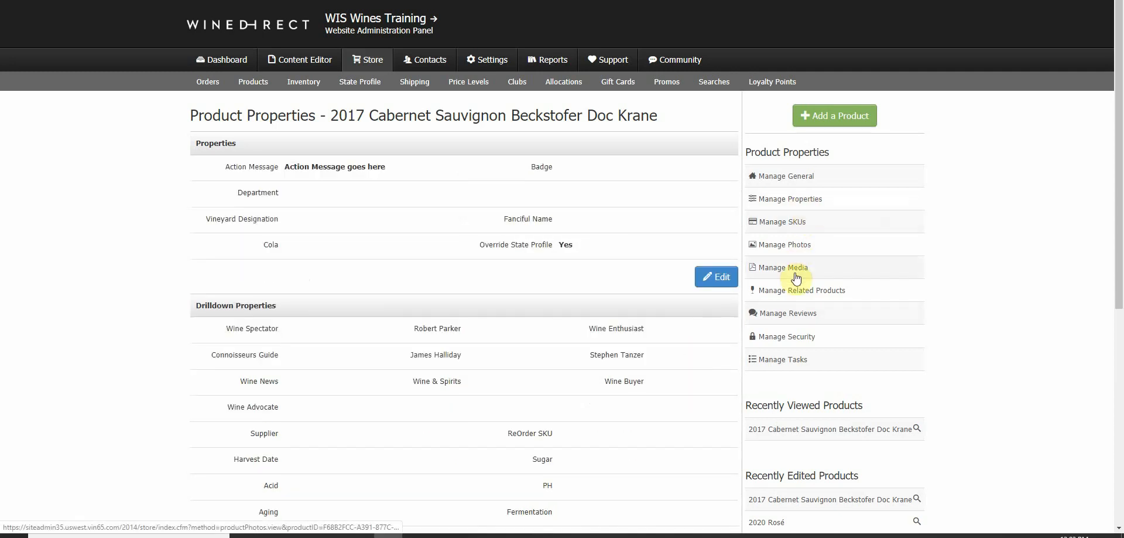
{"action": "left_click", "coordinate": [810, 205]}
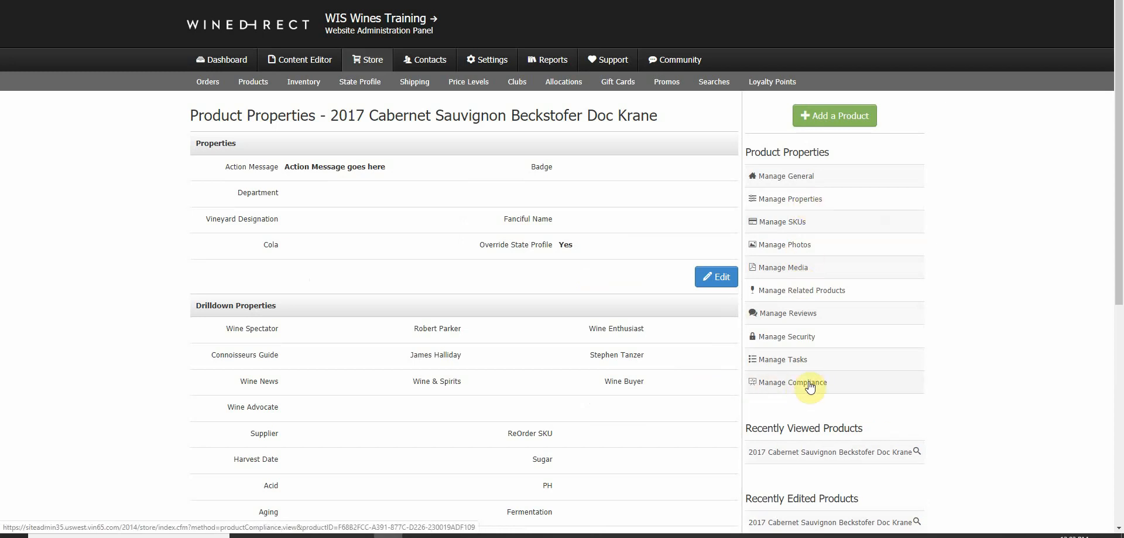
{"action": "left_click", "coordinate": [809, 384]}
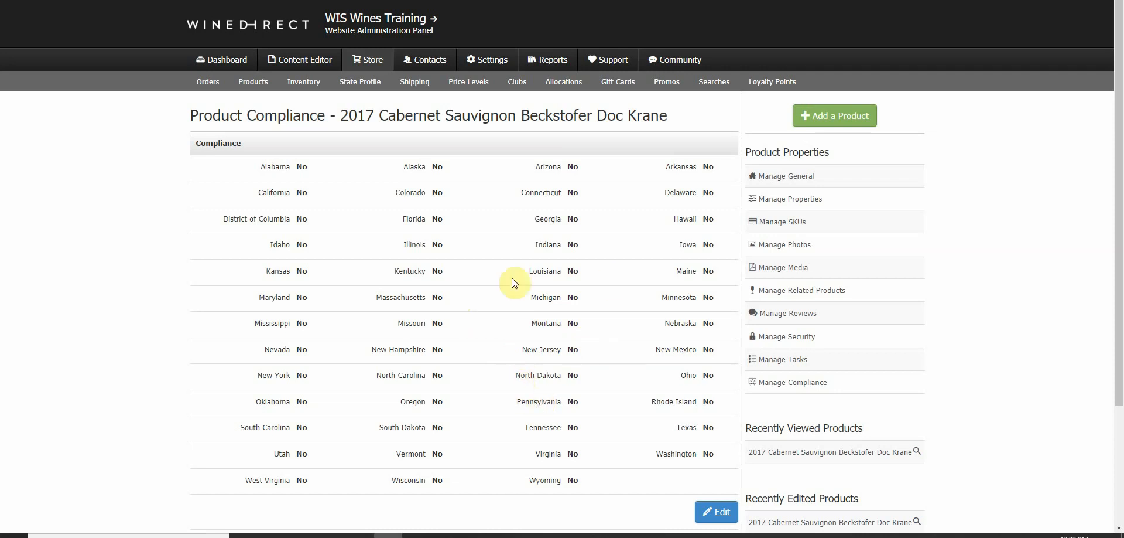
{"action": "left_click", "coordinate": [779, 200]}
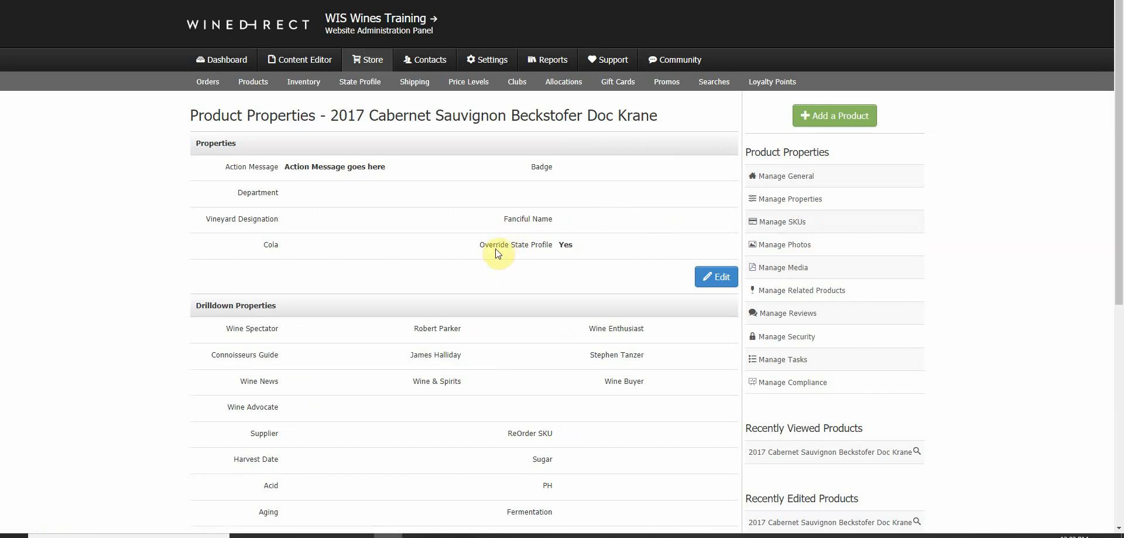
Open the properties editor with Advanced sale dates expanded, then view the storefront product page
{"action": "scroll", "coordinate": [650, 248], "scroll_direction": "down", "scroll_amount": 6}
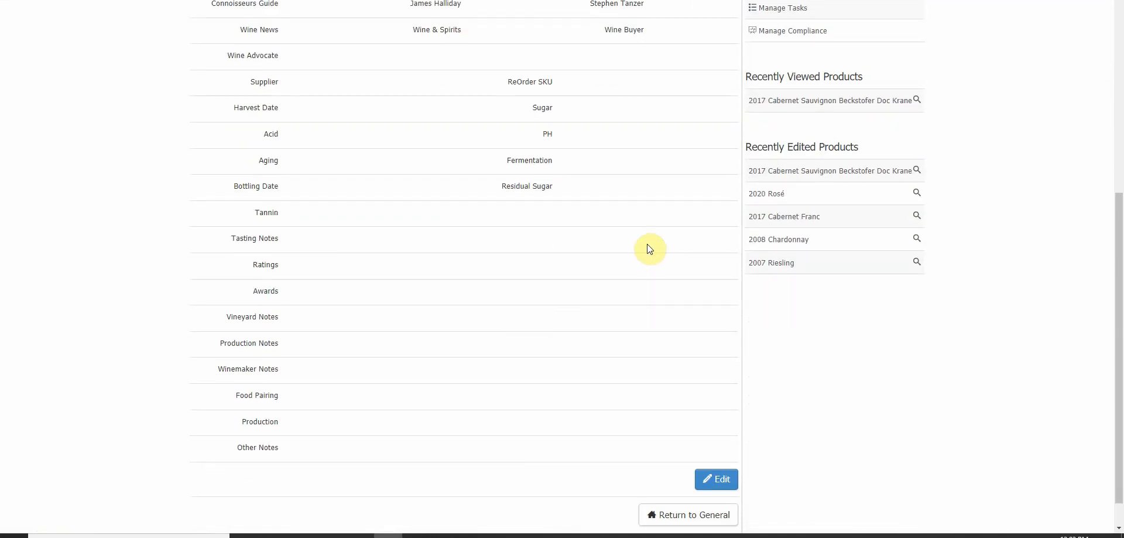
{"action": "scroll", "coordinate": [648, 243], "scroll_direction": "up", "scroll_amount": 5}
{"action": "left_click", "coordinate": [724, 223]}
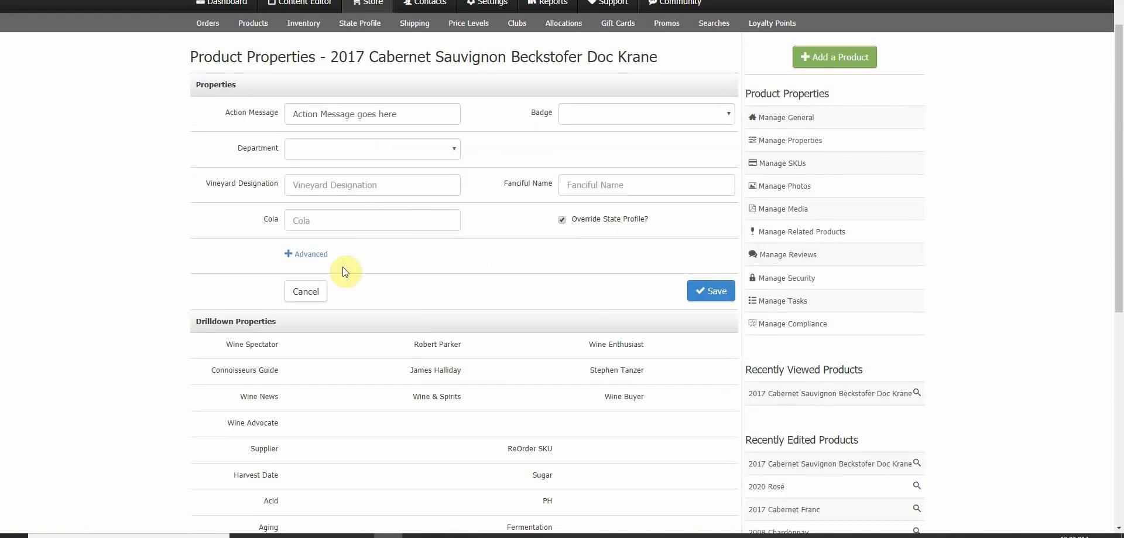
{"action": "double_click", "coordinate": [311, 255]}
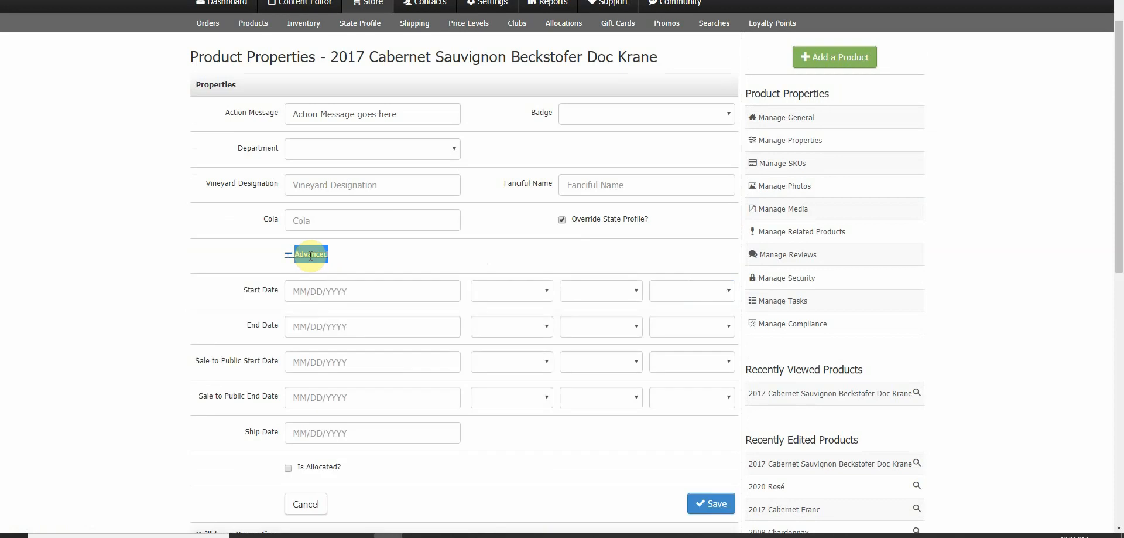
{"action": "left_click", "coordinate": [447, 256]}
{"action": "left_click", "coordinate": [336, 290]}
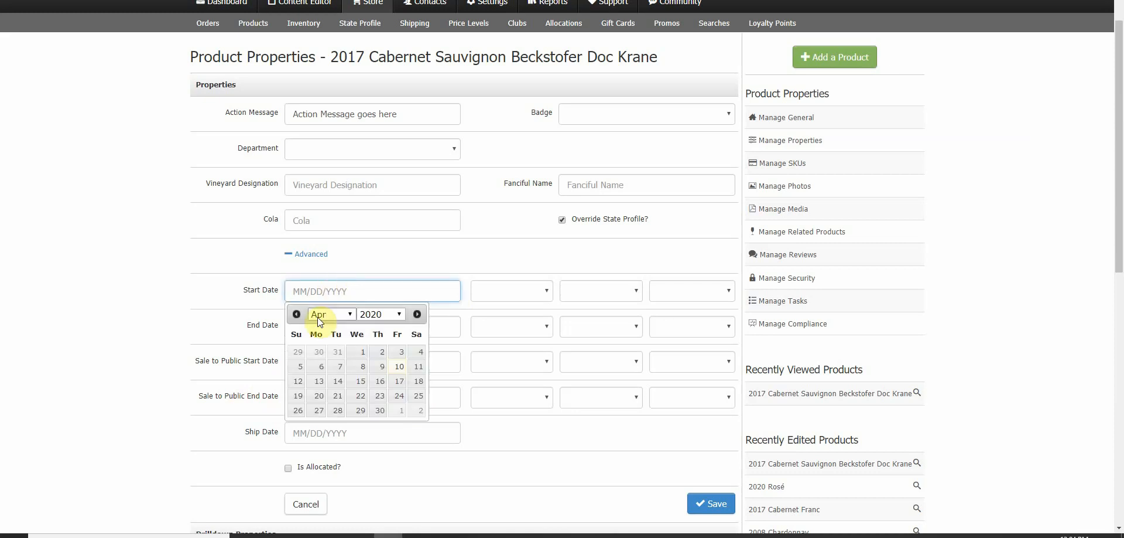
{"action": "left_click", "coordinate": [255, 325]}
{"action": "left_click", "coordinate": [404, 1]}
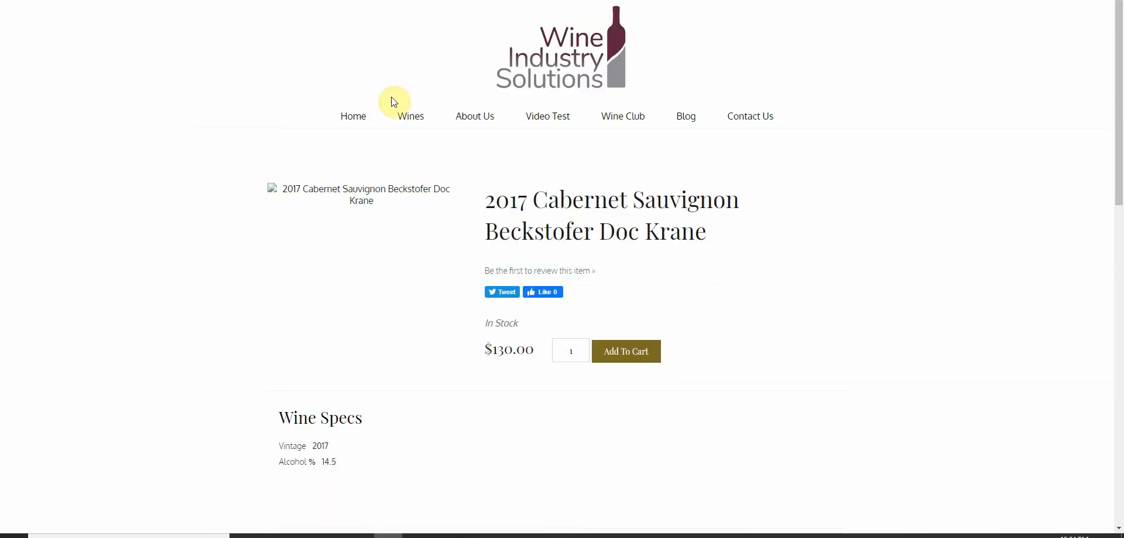
View the storefront Wines listing, then return to the admin Product Properties form
{"action": "left_click", "coordinate": [407, 125]}
{"action": "scroll", "coordinate": [630, 287], "scroll_direction": "down", "scroll_amount": 4}
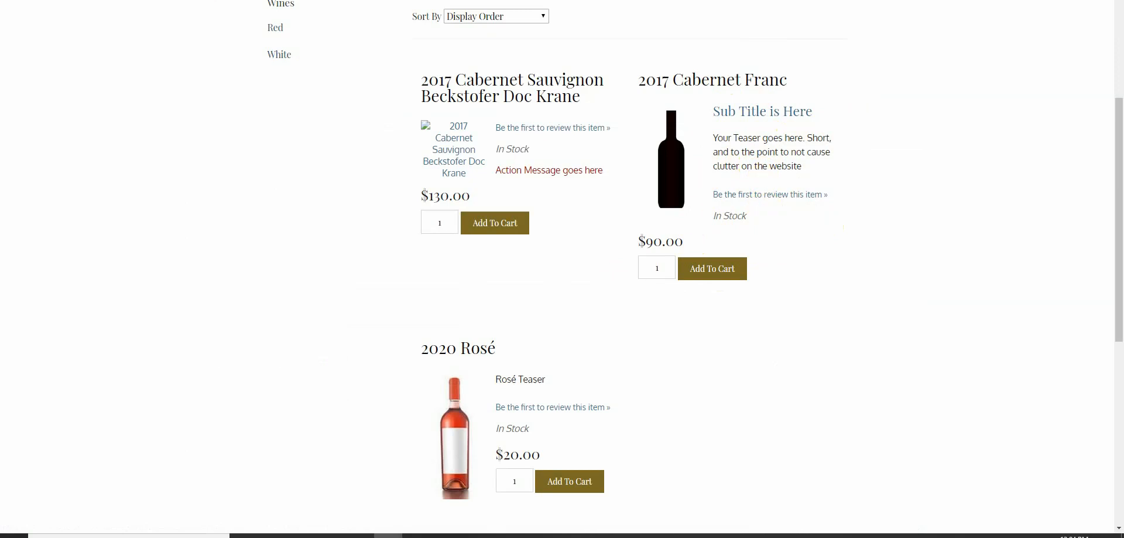
{"action": "left_click", "coordinate": [70, 2]}
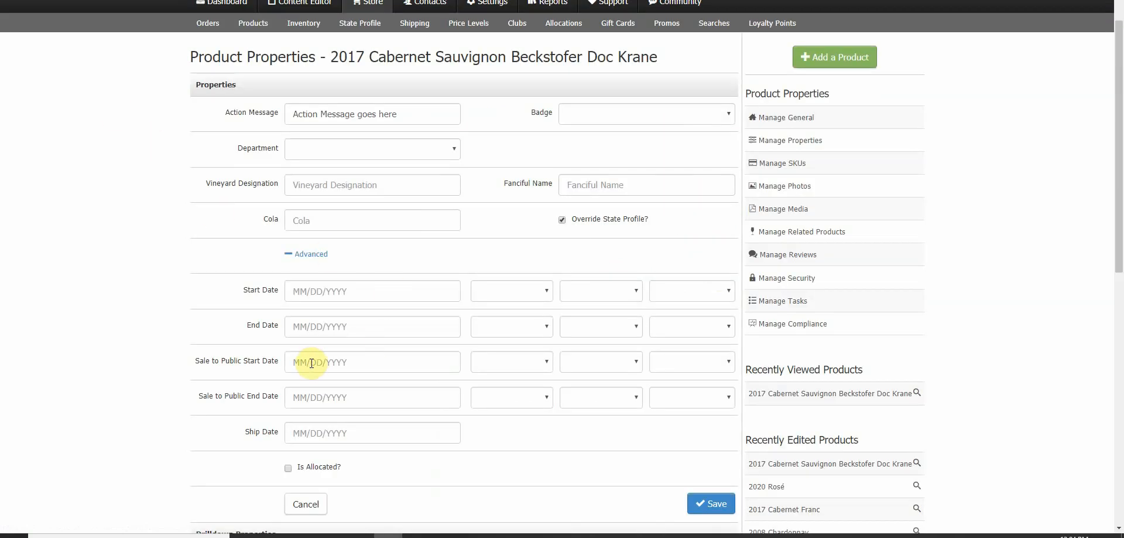
Set the Sale to Public Start Date to 04/10/2020 10:00 AM
{"action": "left_click", "coordinate": [436, 362]}
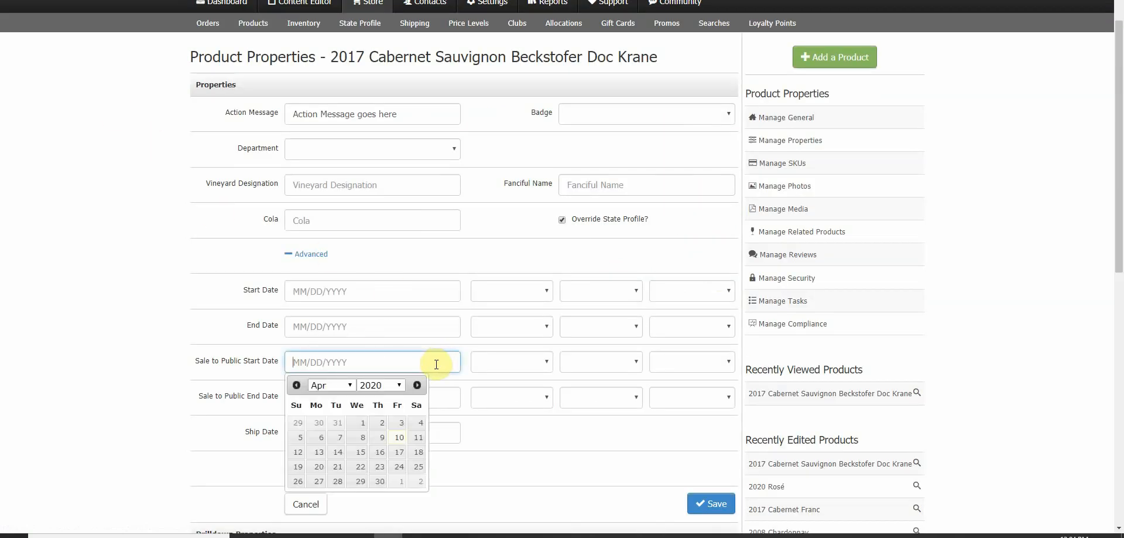
{"action": "left_click", "coordinate": [399, 438]}
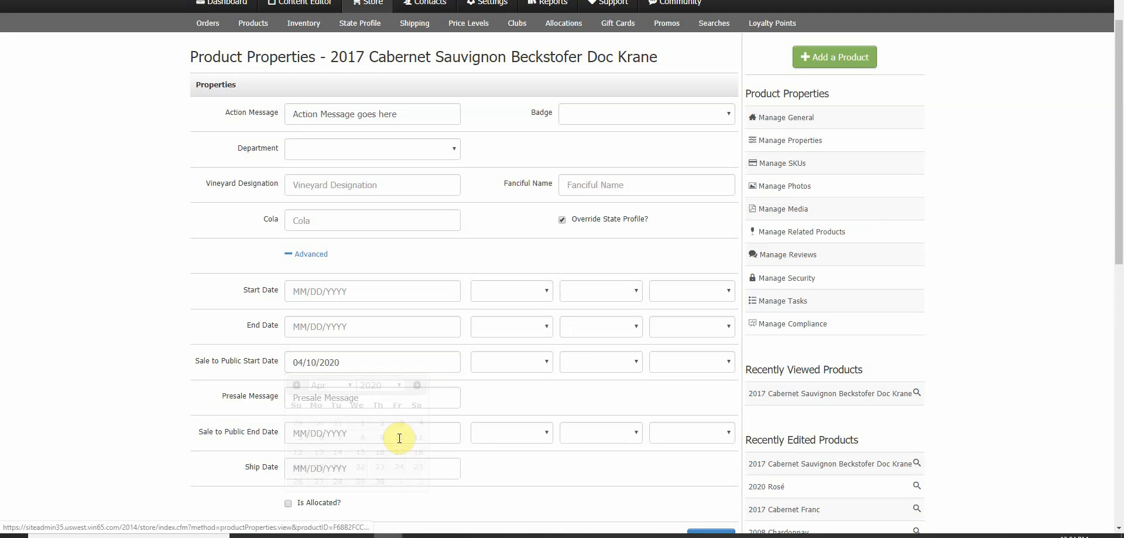
{"action": "left_click", "coordinate": [529, 364]}
{"action": "left_click", "coordinate": [518, 288]}
{"action": "left_click", "coordinate": [600, 371]}
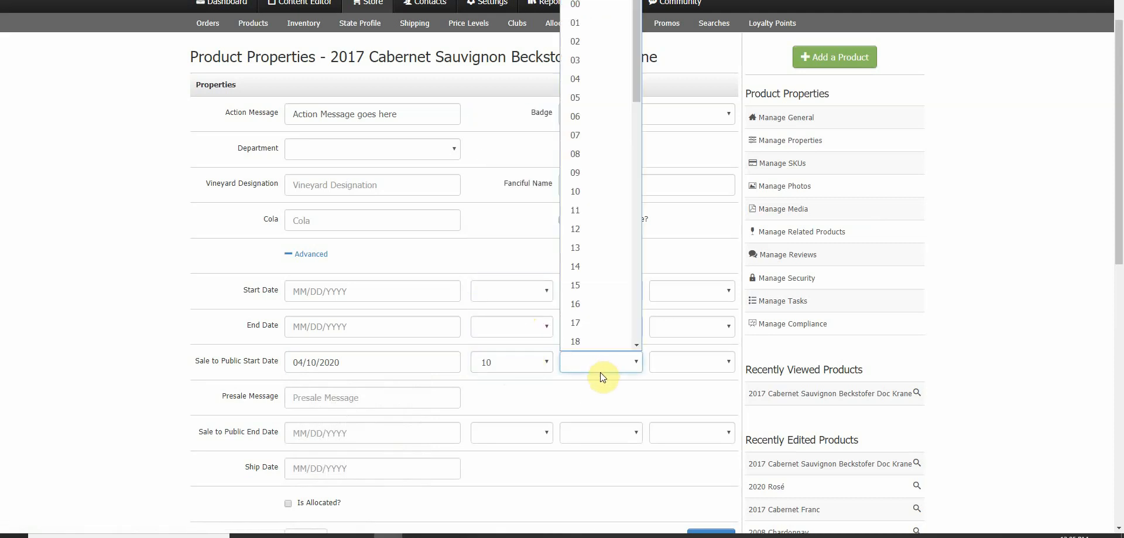
{"action": "left_click", "coordinate": [610, 9]}
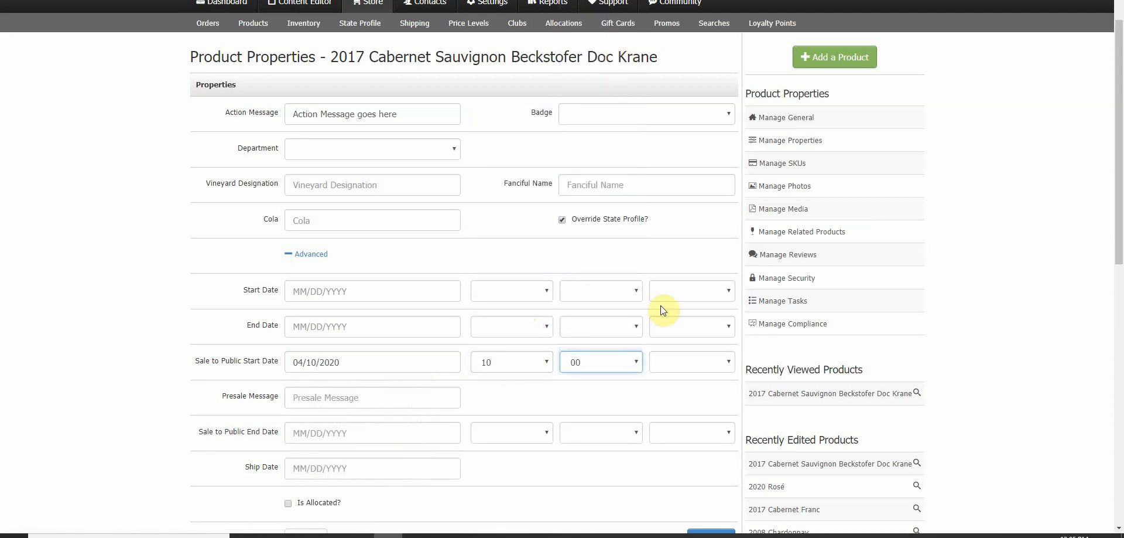
{"action": "left_click", "coordinate": [688, 358]}
{"action": "left_click", "coordinate": [664, 394]}
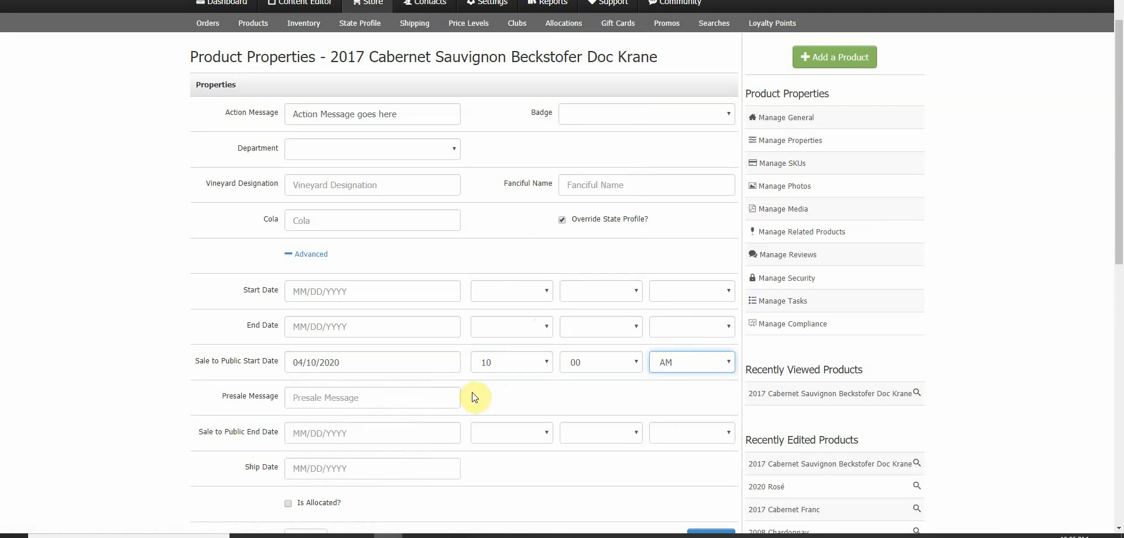
{"action": "left_click", "coordinate": [329, 405]}
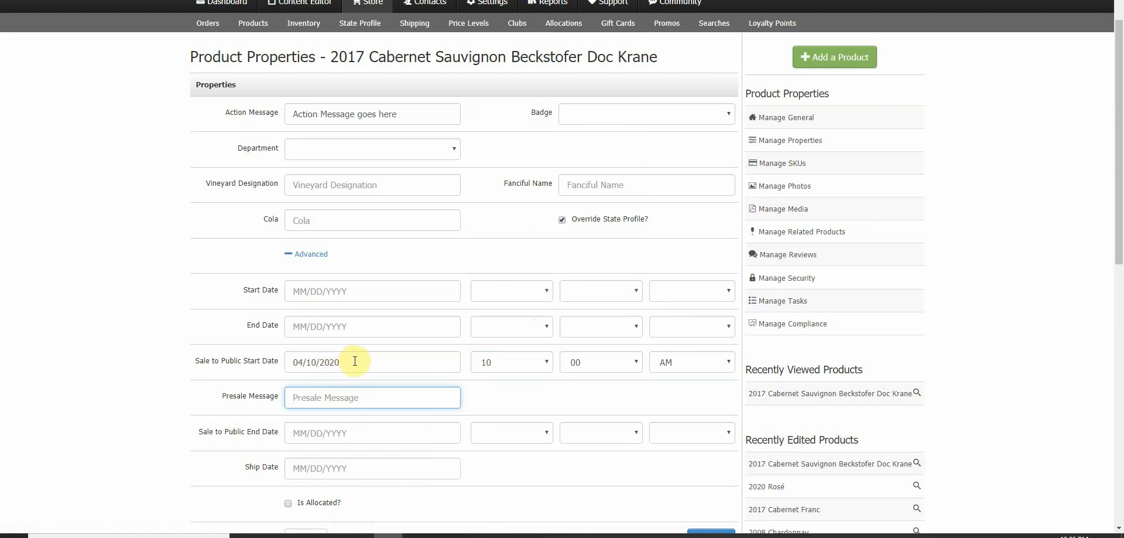
Toggle Is Allocated on and back off, then cancel to discard the property edits
{"action": "left_click", "coordinate": [546, 0]}
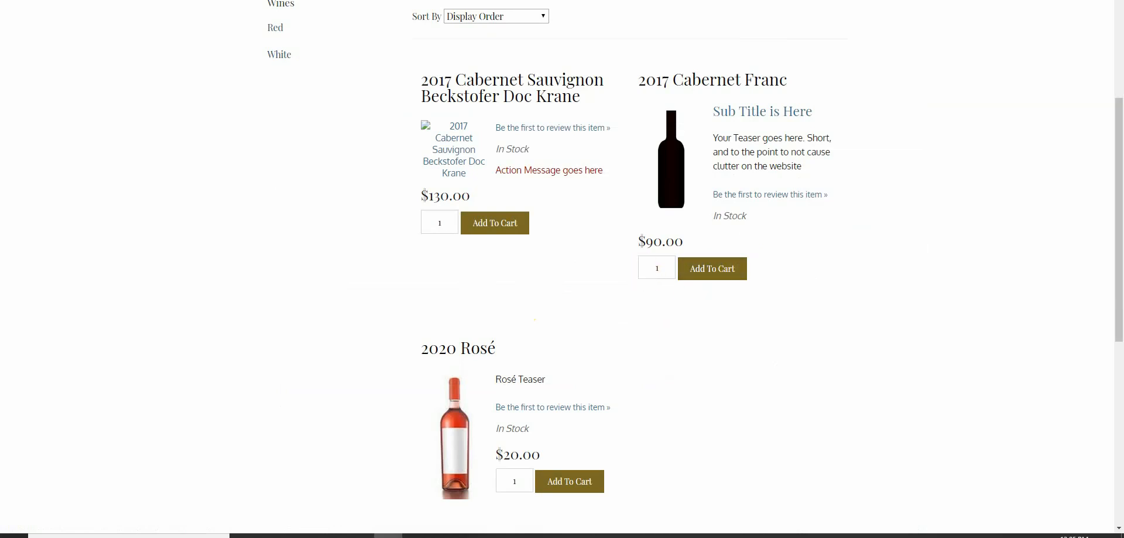
{"action": "left_click", "coordinate": [101, 0]}
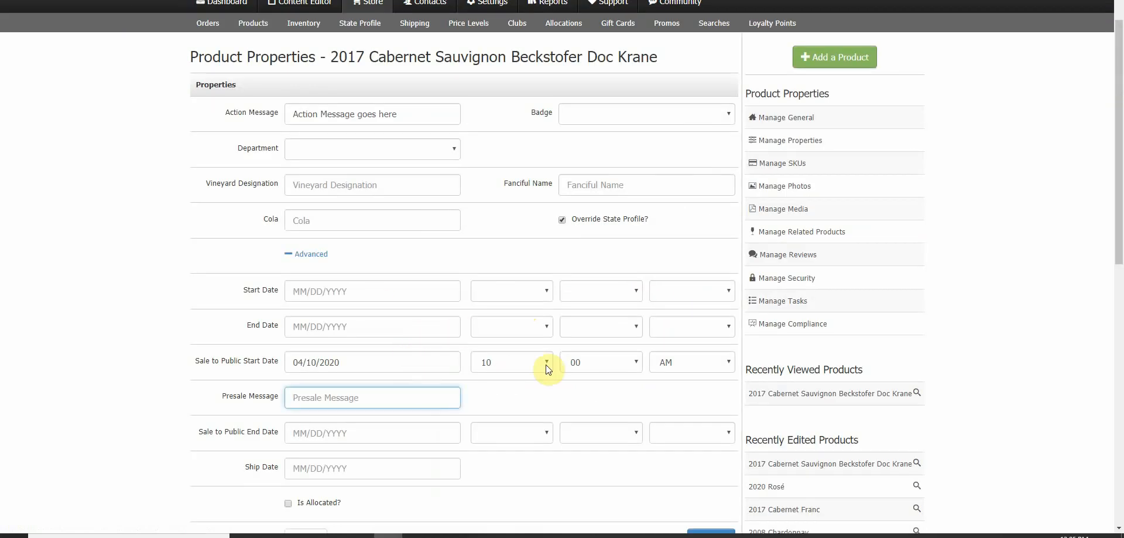
{"action": "scroll", "coordinate": [468, 390], "scroll_direction": "down", "scroll_amount": 2}
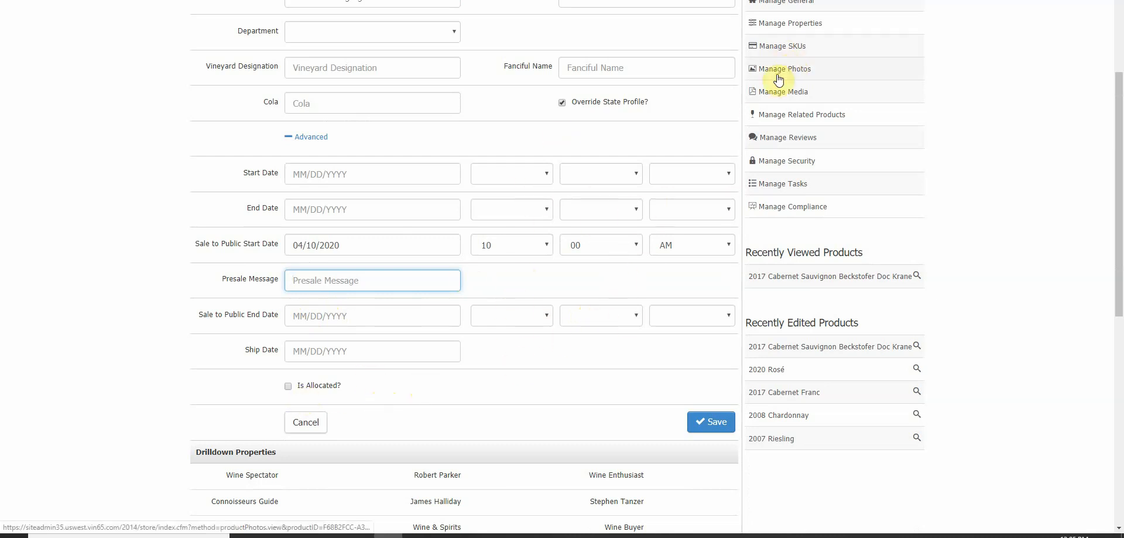
{"action": "scroll", "coordinate": [603, 237], "scroll_direction": "up", "scroll_amount": 1}
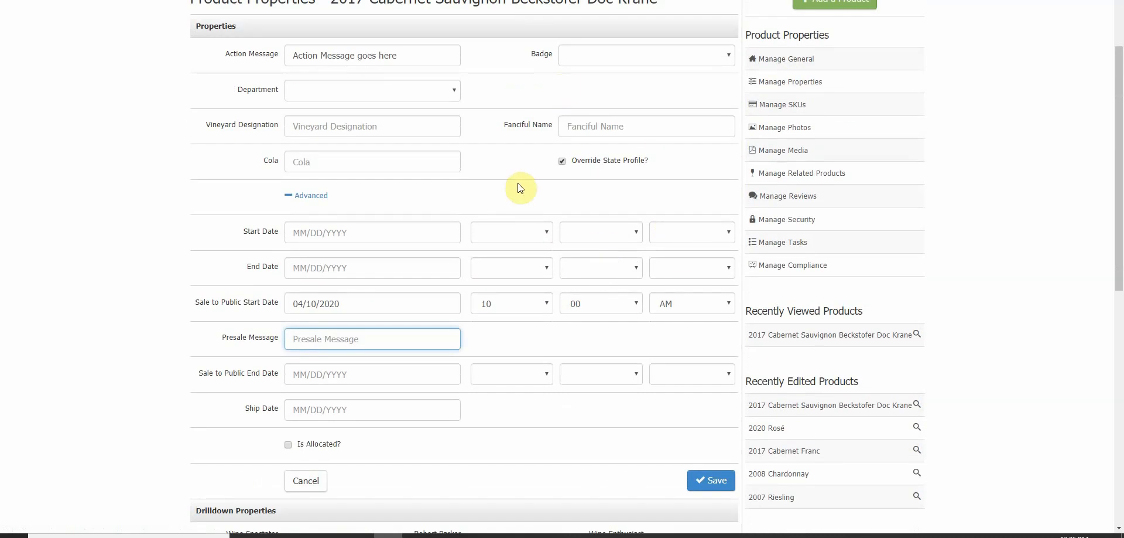
{"action": "left_click", "coordinate": [321, 448]}
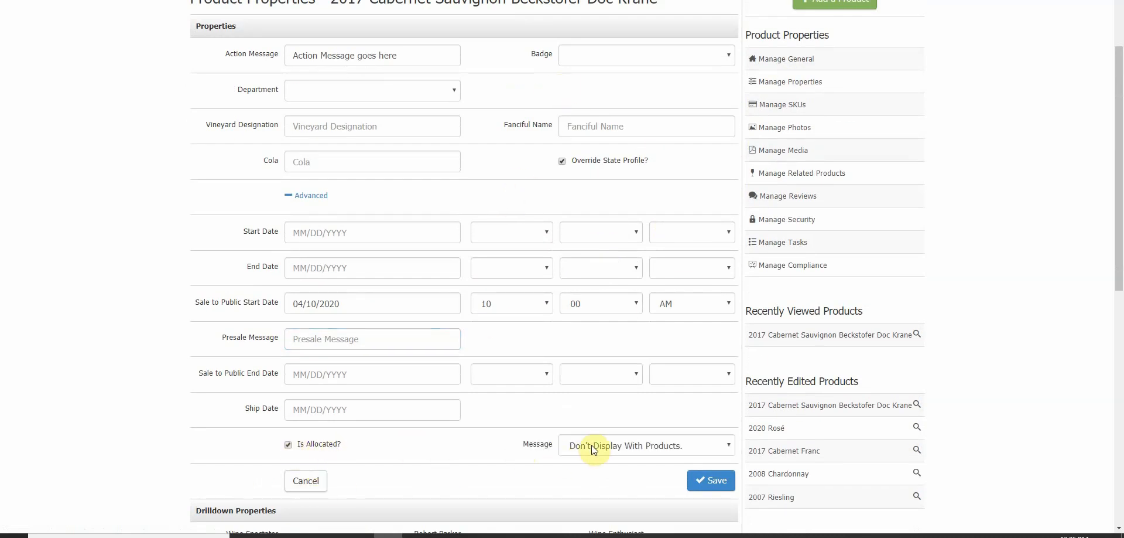
{"action": "left_click", "coordinate": [592, 445]}
{"action": "left_click", "coordinate": [592, 445]}
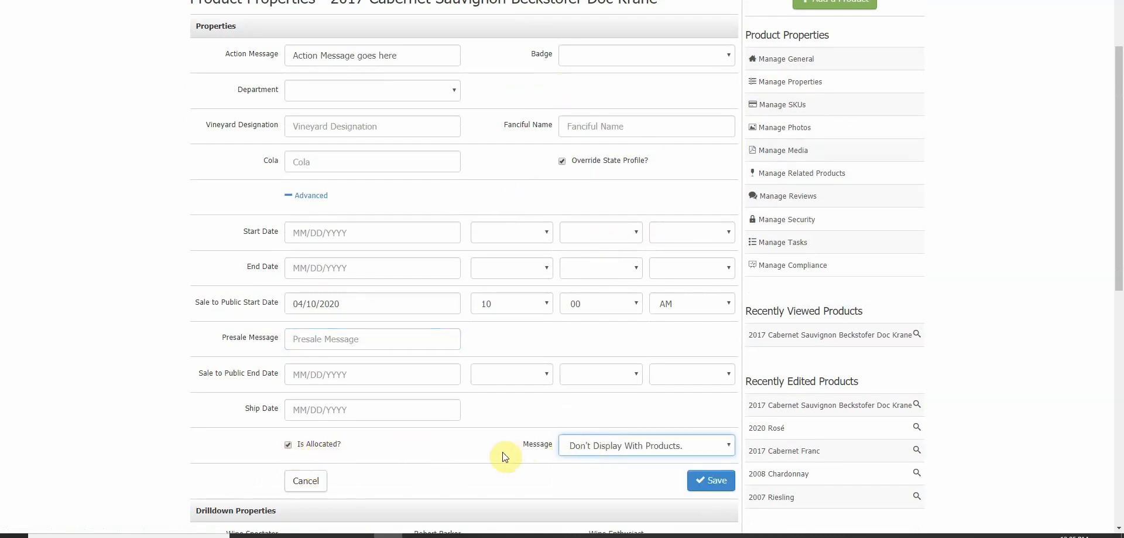
{"action": "left_click", "coordinate": [320, 448]}
{"action": "left_click", "coordinate": [306, 481]}
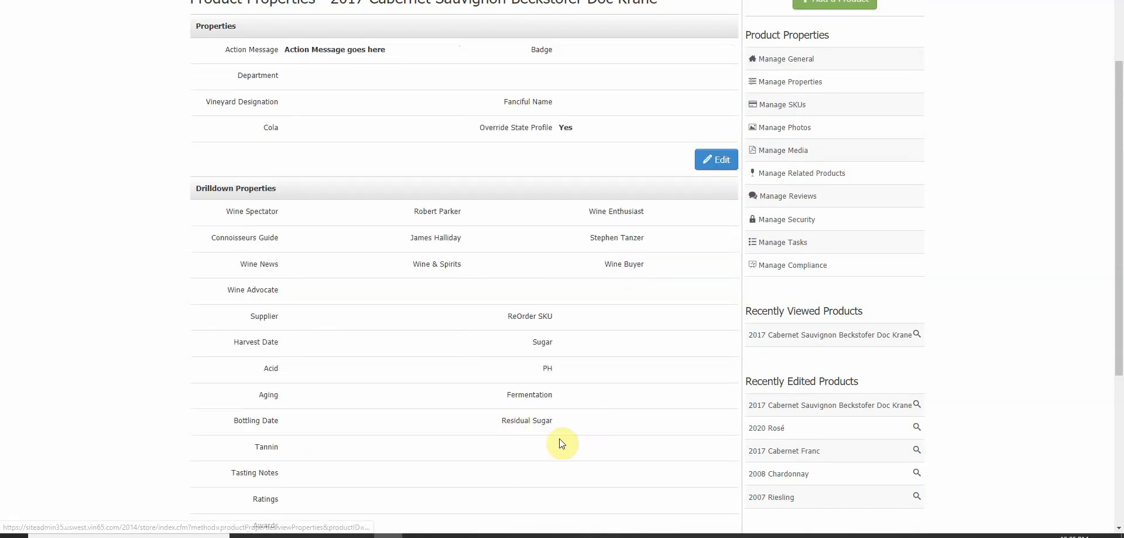
Show the Cabernet's Product SKUs list with SKU 17DK at $130.00
{"action": "scroll", "coordinate": [585, 349], "scroll_direction": "up", "scroll_amount": 1}
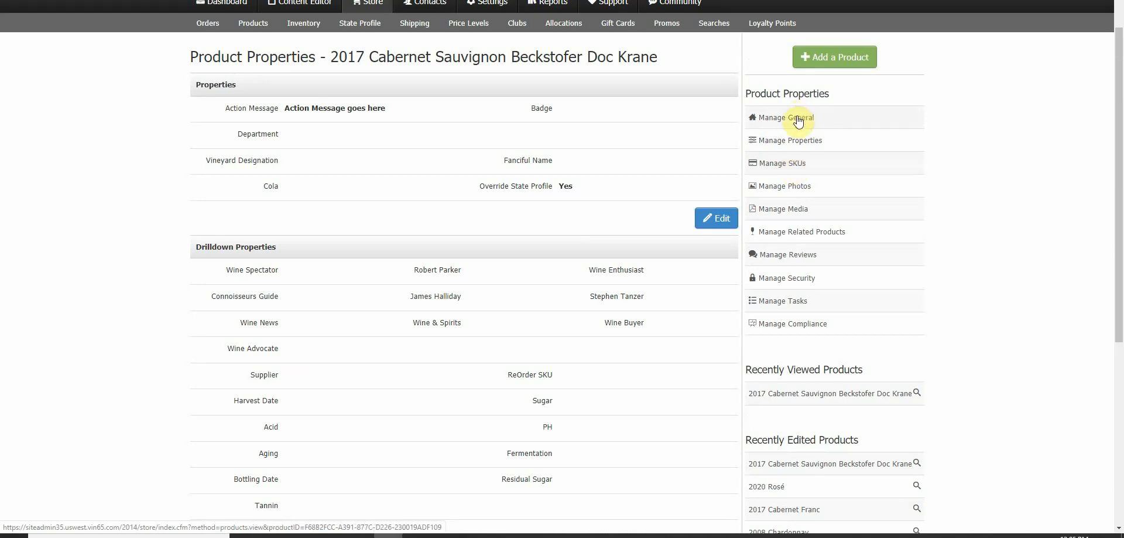
{"action": "left_click", "coordinate": [782, 164]}
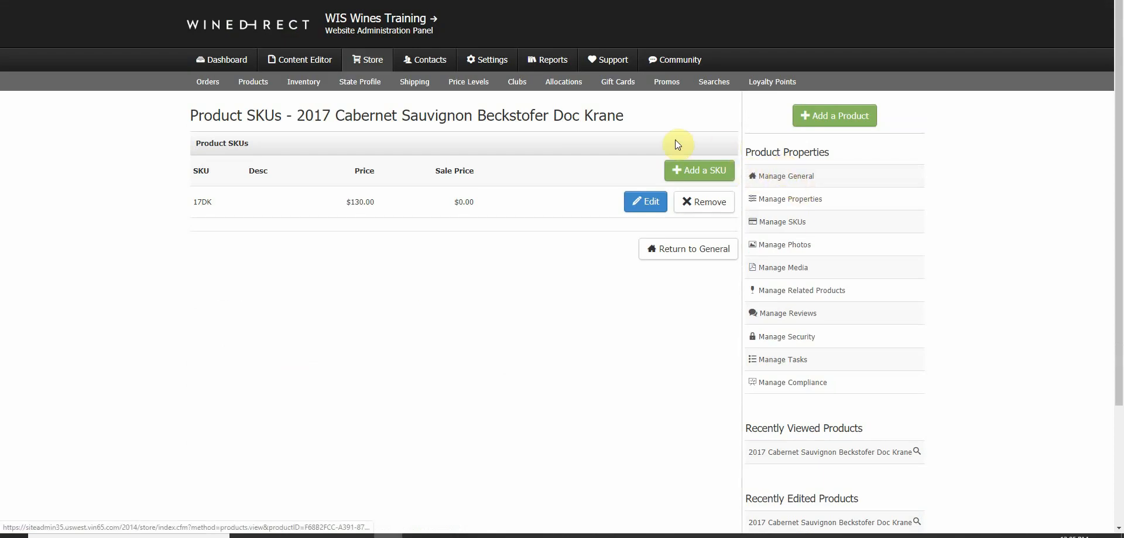
Open SKU 17DK for editing from the product's SKU list
{"action": "left_click", "coordinate": [647, 202]}
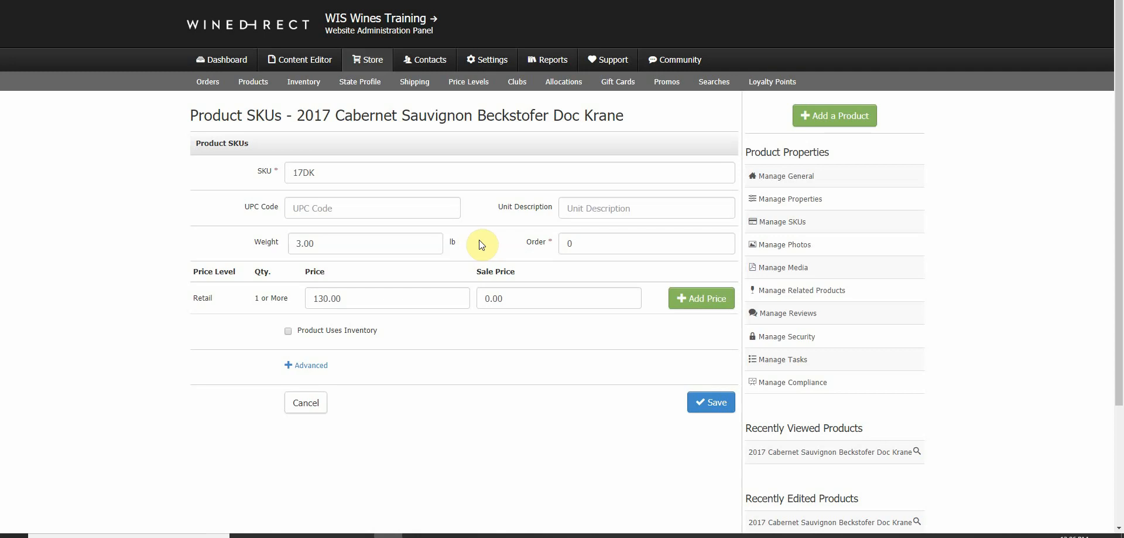
{"action": "left_click", "coordinate": [782, 221]}
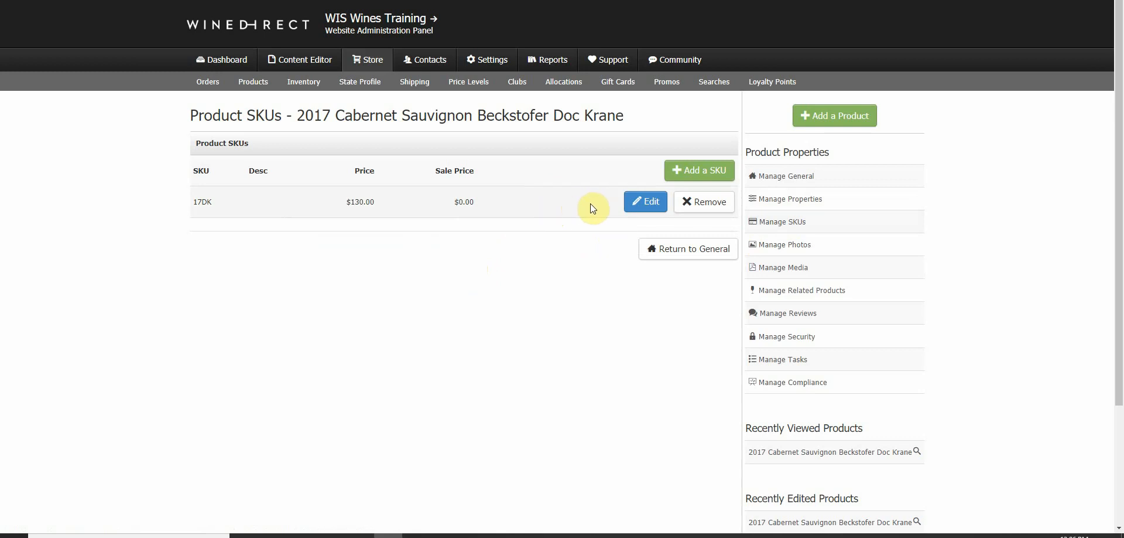
{"action": "left_click", "coordinate": [638, 206]}
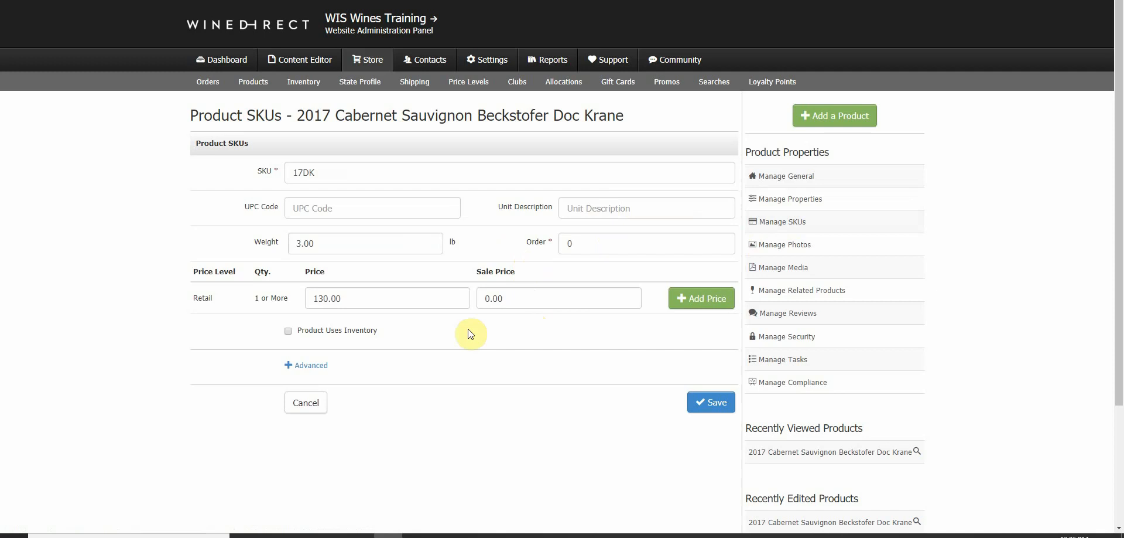
{"action": "scroll", "coordinate": [468, 292], "scroll_direction": "down", "scroll_amount": 2}
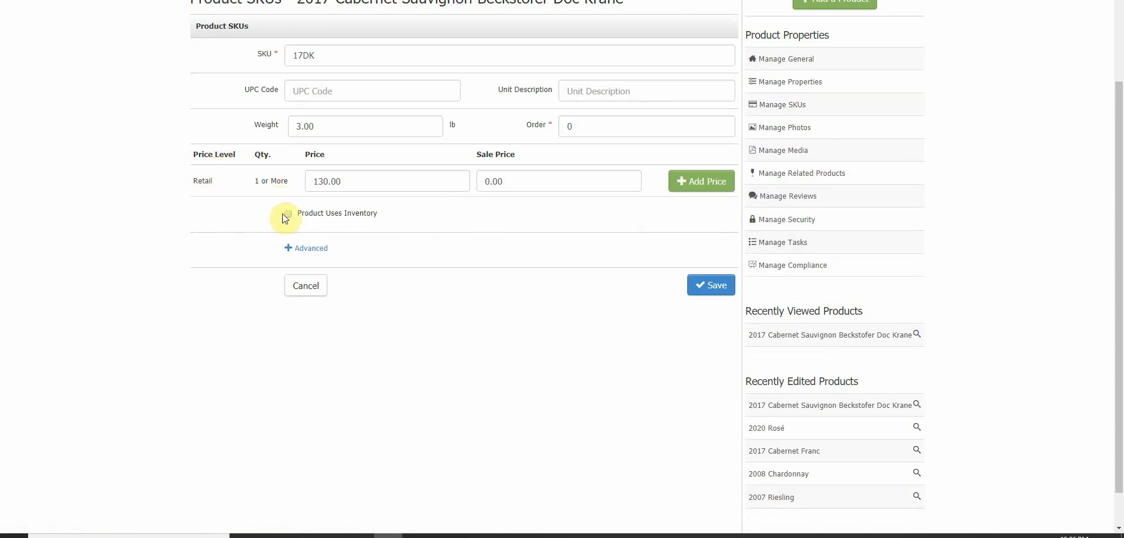
Leave Product Uses Inventory unchecked and show advanced fields like Min/Order and Cost of Goods
{"action": "left_click", "coordinate": [367, 220]}
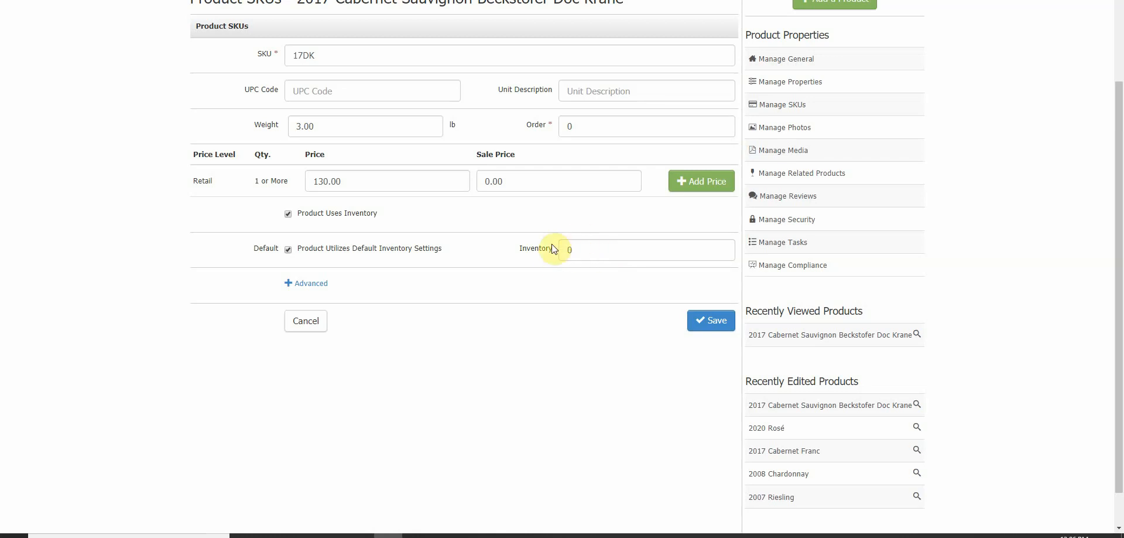
{"action": "left_click", "coordinate": [288, 214]}
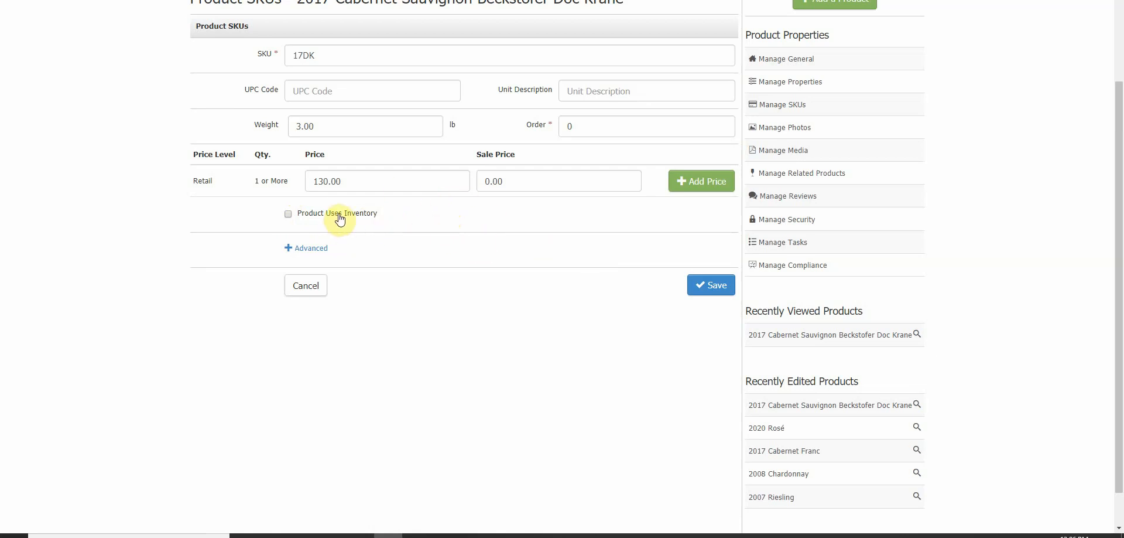
{"action": "left_click", "coordinate": [302, 249]}
{"action": "scroll", "coordinate": [499, 298], "scroll_direction": "down", "scroll_amount": 1}
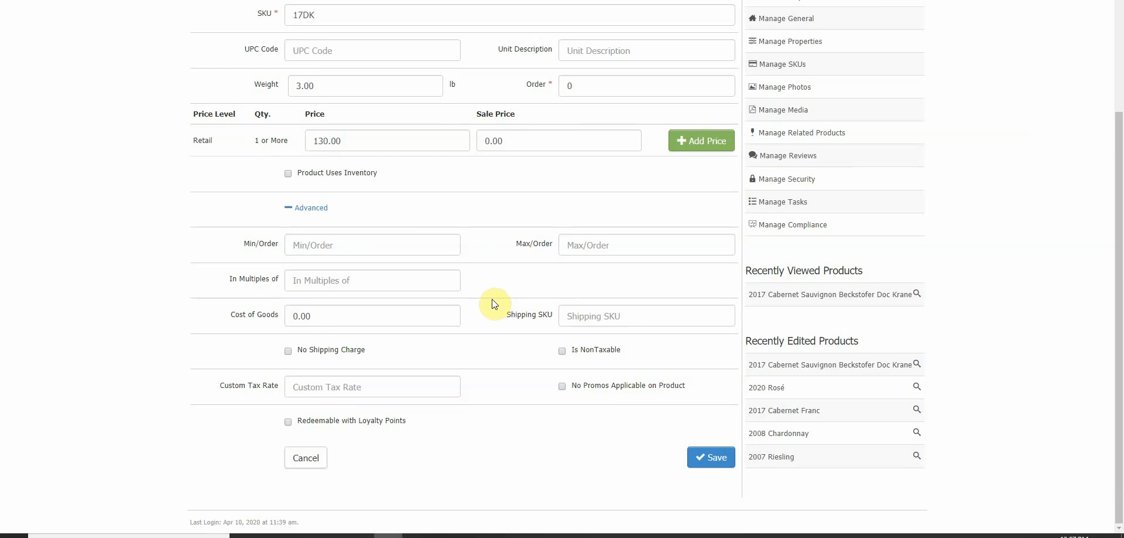
{"action": "left_click", "coordinate": [370, 246]}
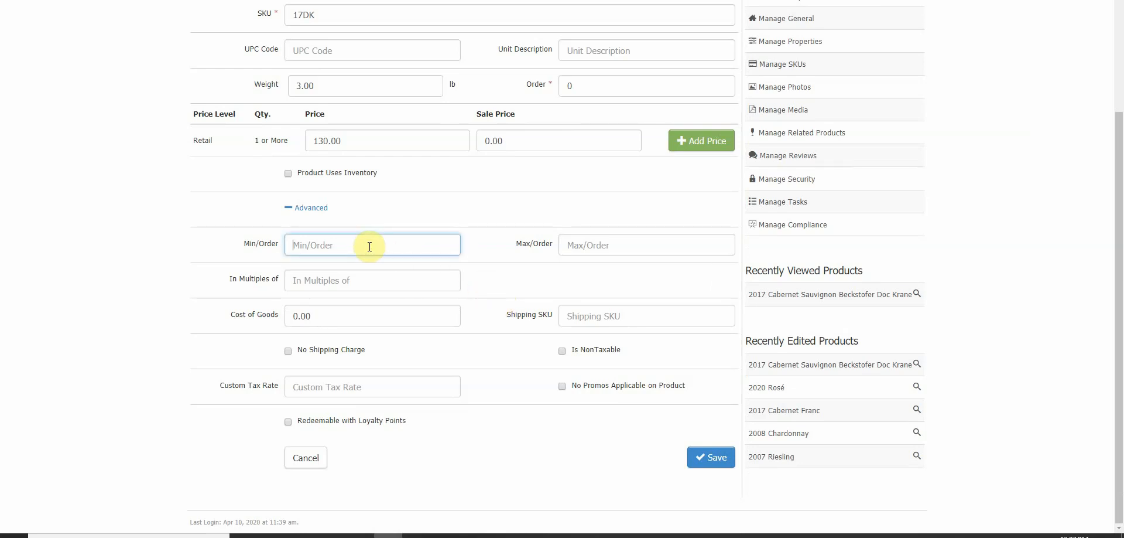
{"action": "left_click", "coordinate": [589, 248]}
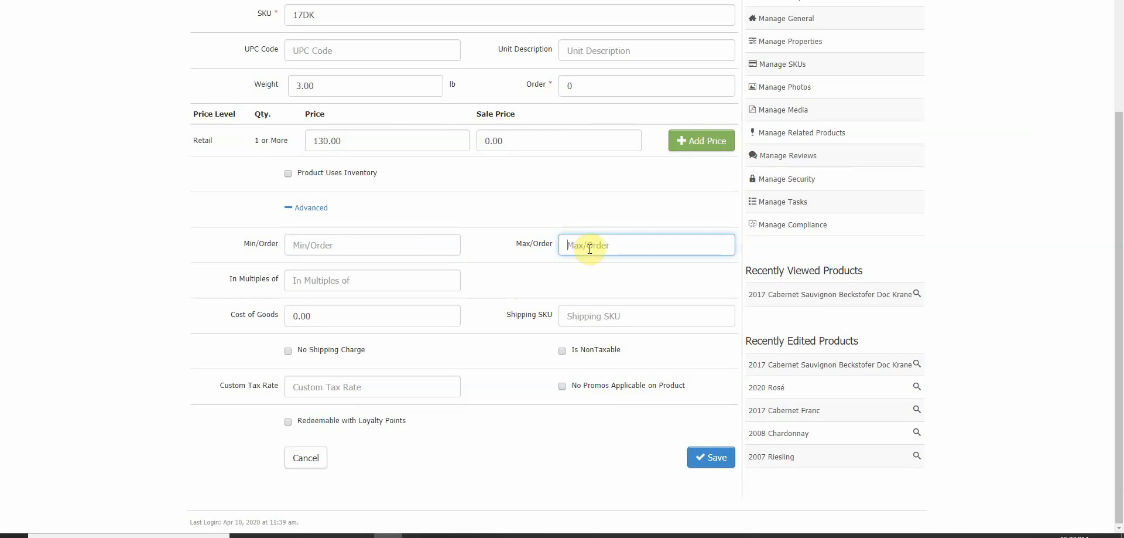
{"action": "left_click", "coordinate": [434, 248]}
{"action": "type", "text": "3"}
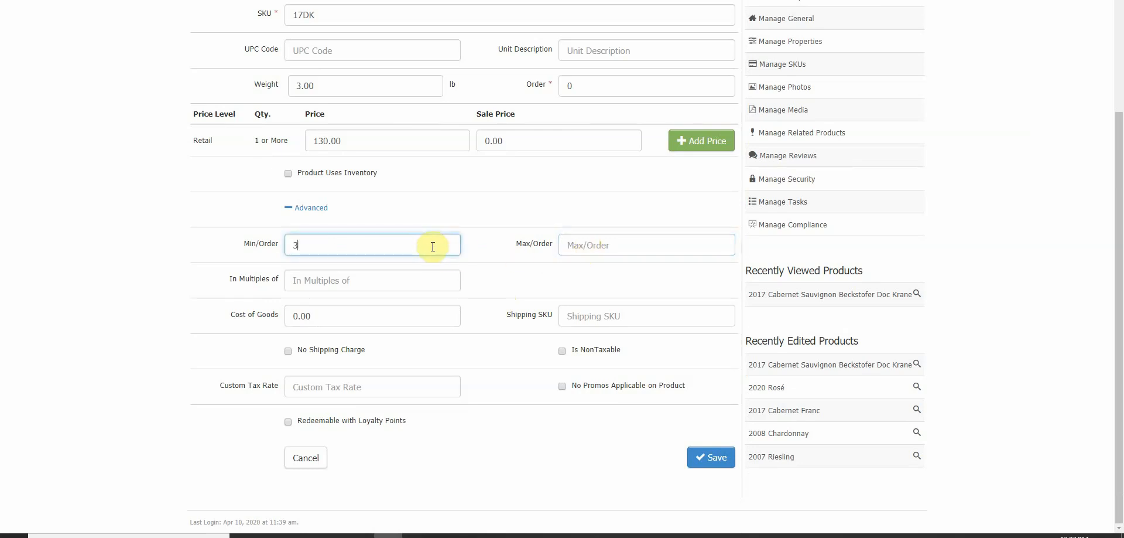
{"action": "left_click", "coordinate": [599, 250]}
{"action": "type", "text": "6"}
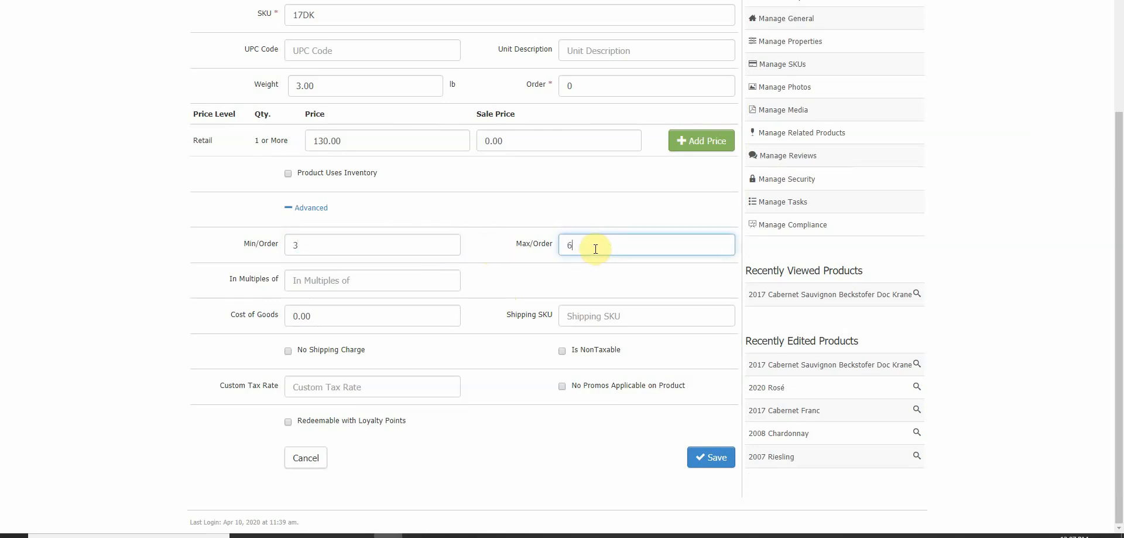
{"action": "left_click", "coordinate": [514, 268]}
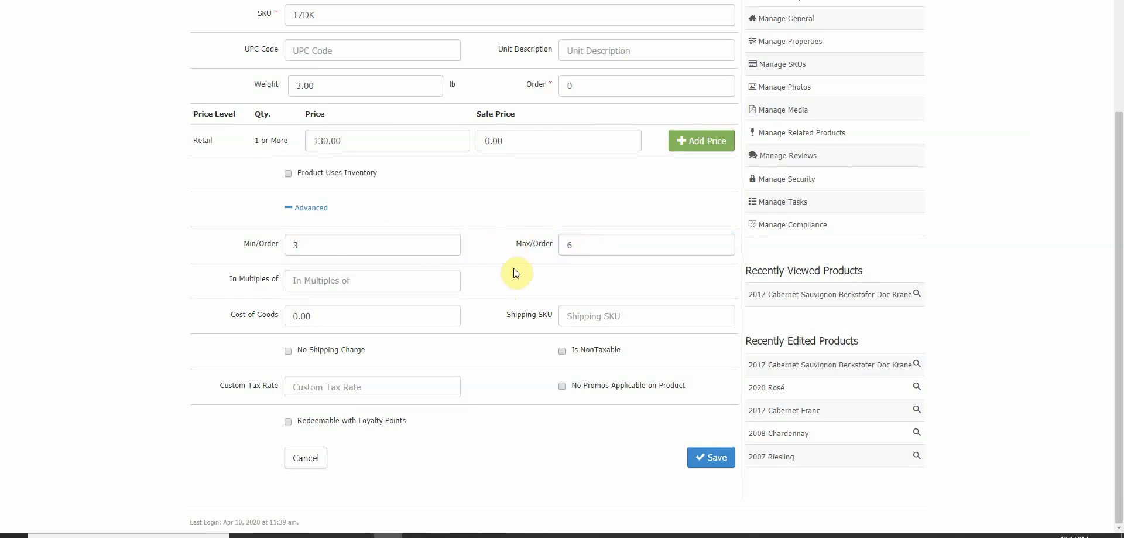
{"action": "left_click", "coordinate": [329, 246]}
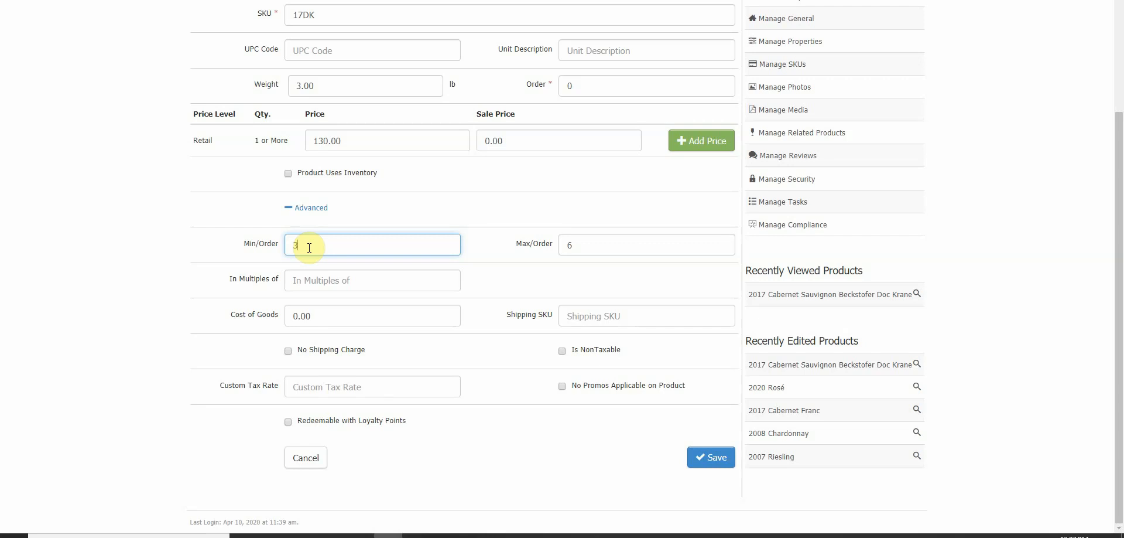
{"action": "left_click", "coordinate": [582, 248]}
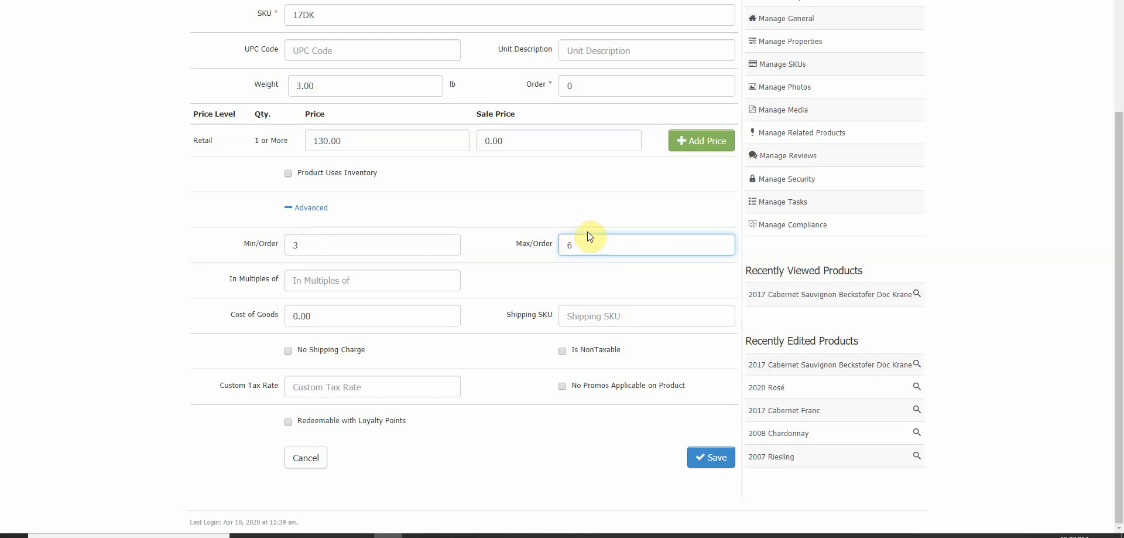
{"action": "left_click", "coordinate": [271, 247]}
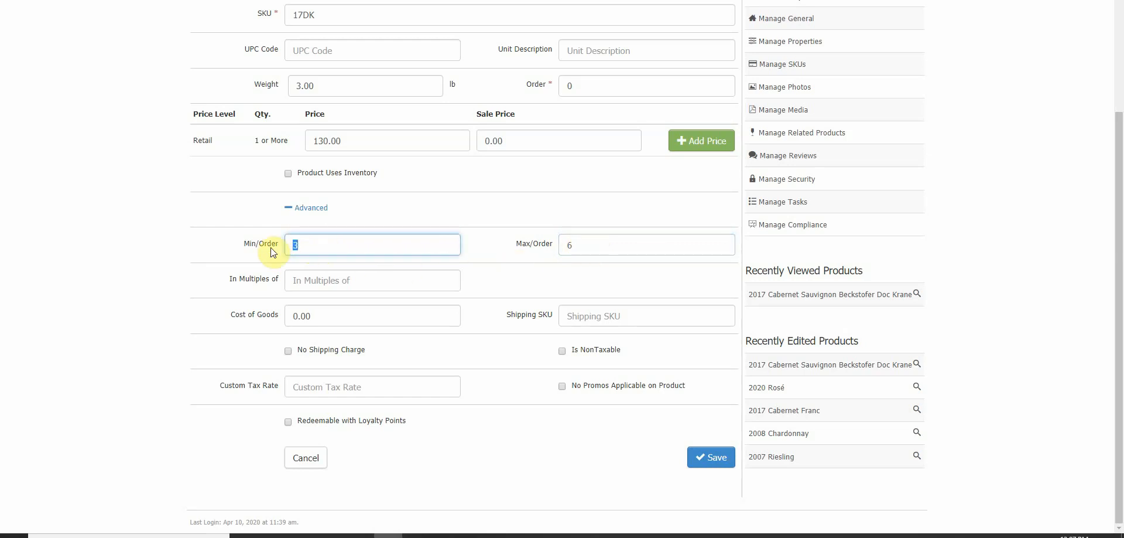
{"action": "key", "text": "BackSpace"}
{"action": "left_click", "coordinate": [575, 246]}
{"action": "key", "text": "BackSpace"}
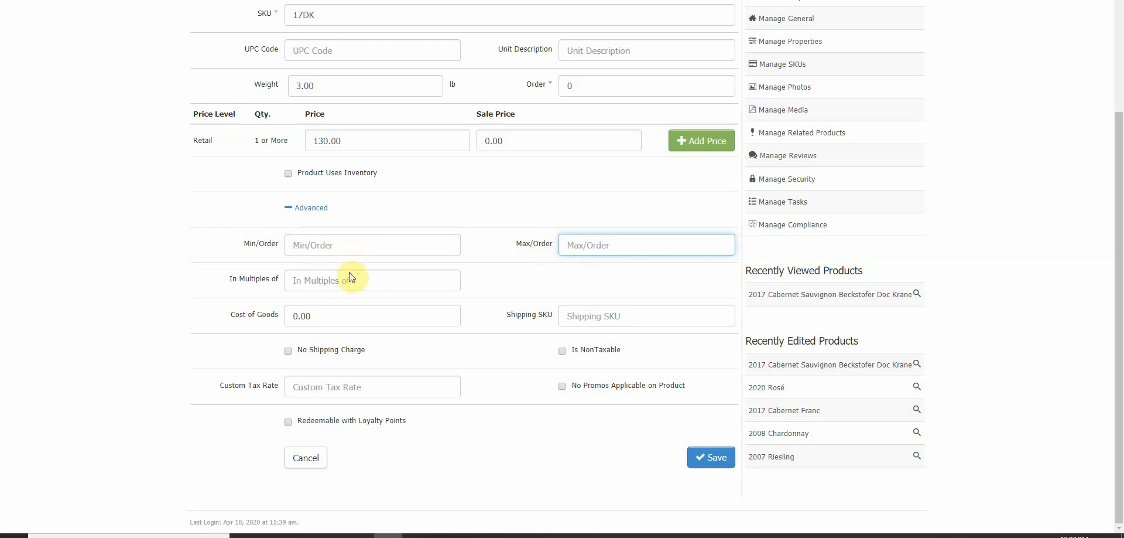
{"action": "left_click", "coordinate": [338, 284]}
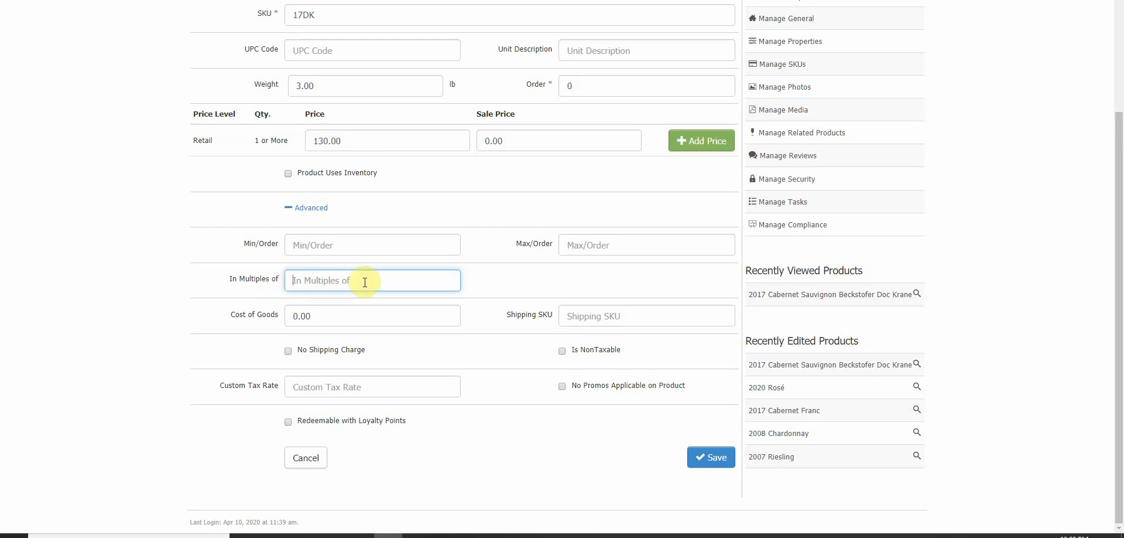
{"action": "type", "text": "3"}
{"action": "left_click", "coordinate": [330, 237]}
{"action": "type", "text": "3"}
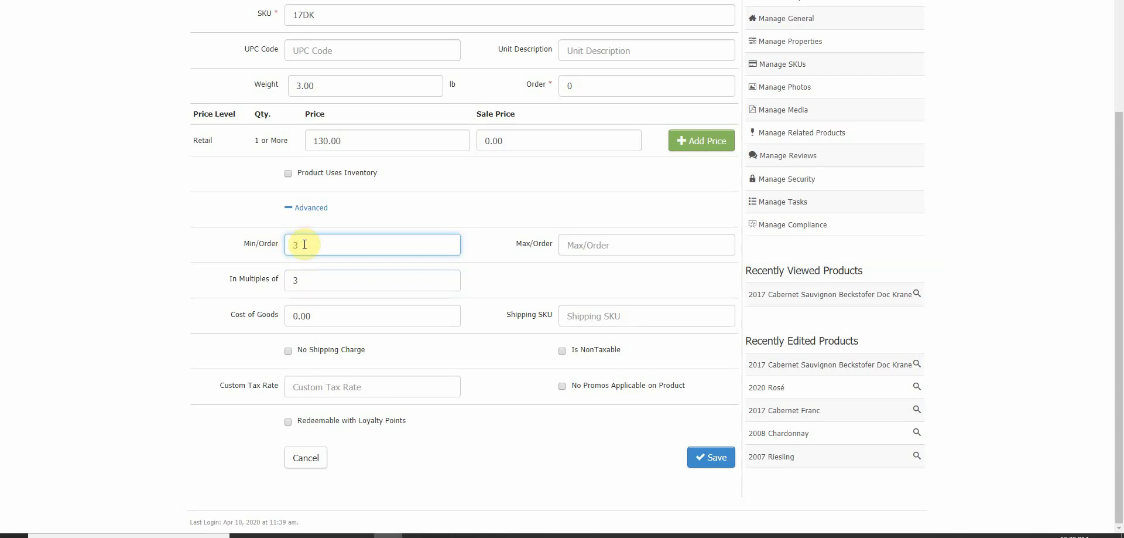
{"action": "key", "text": "BackSpace"}
{"action": "left_click", "coordinate": [603, 244]}
{"action": "type", "text": "6"}
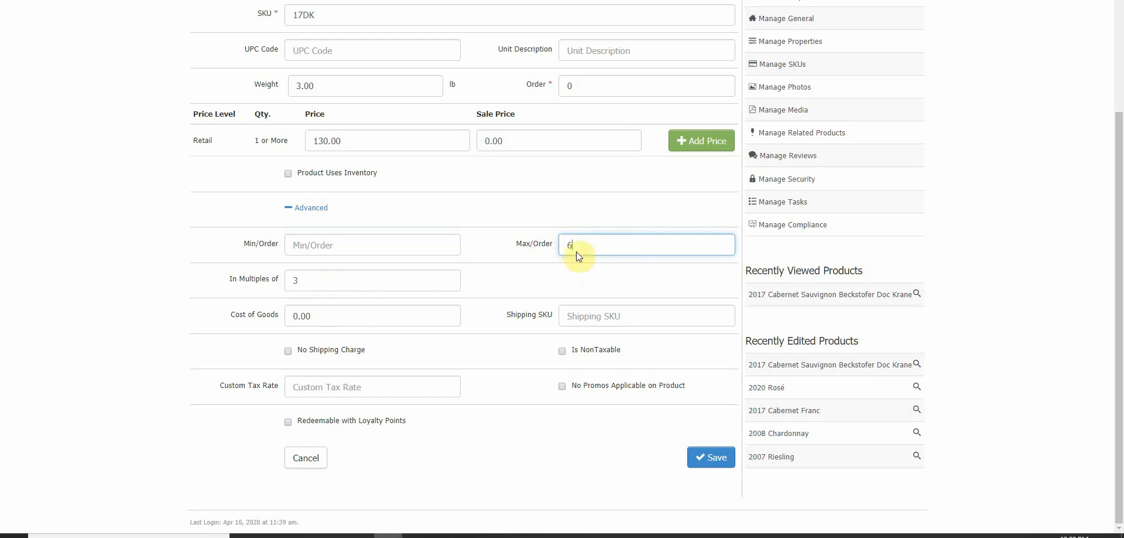
{"action": "key", "text": "BackSpace"}
{"action": "double_click", "coordinate": [300, 278]}
{"action": "key", "text": "BackSpace"}
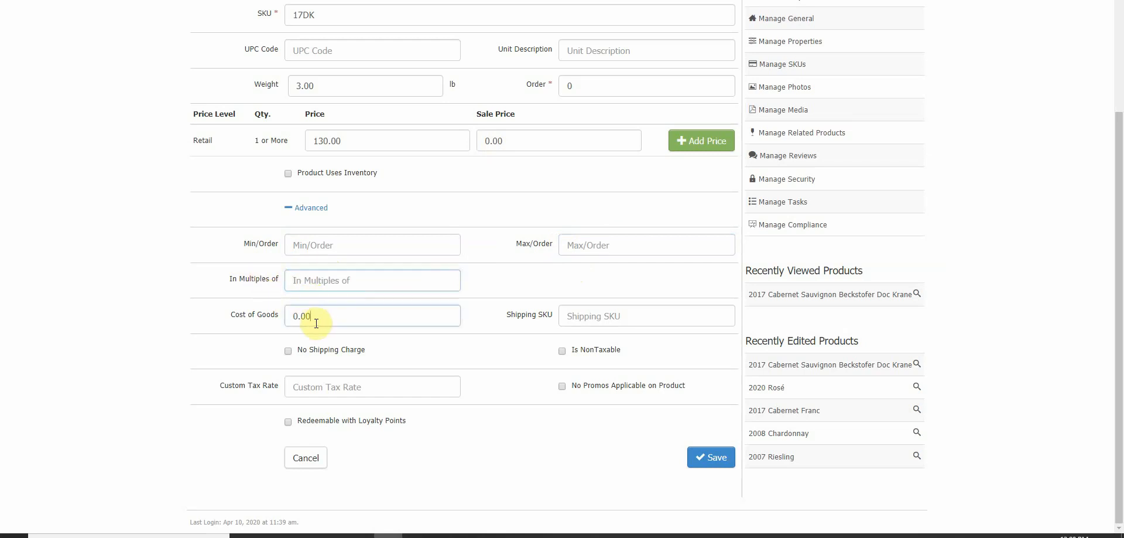
Delete the 0.00 value from the Cost of Goods field, leaving it blank
{"action": "double_click", "coordinate": [313, 317]}
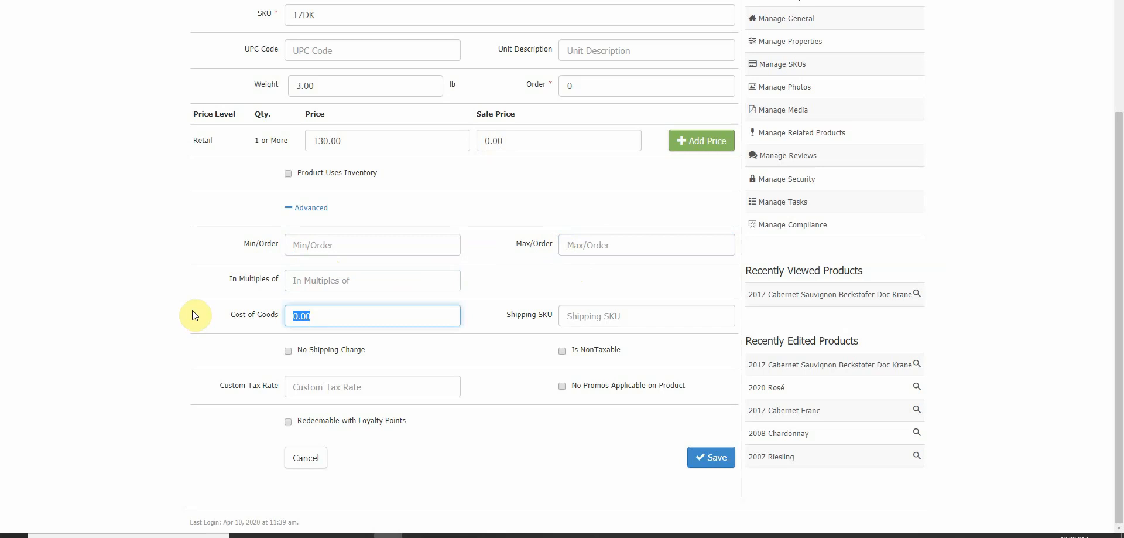
{"action": "left_click", "coordinate": [316, 317]}
{"action": "left_click_drag", "start_coordinate": [316, 315], "coordinate": [263, 314]}
{"action": "key", "text": "BackSpace"}
{"action": "left_click", "coordinate": [491, 321]}
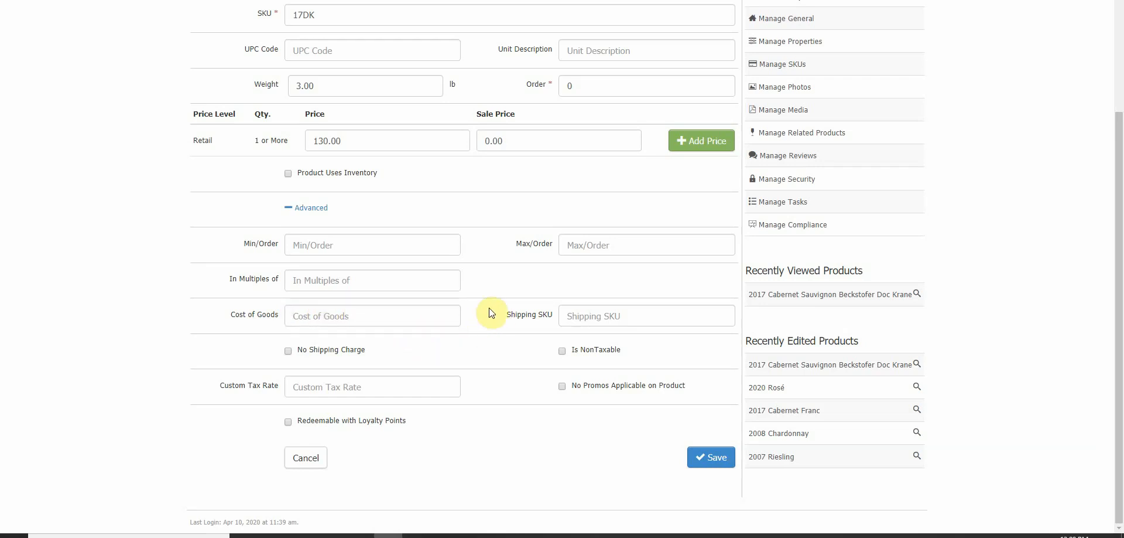
Leave Shipping SKU empty and No Shipping Charge unticked so normal shipping applies
{"action": "left_click", "coordinate": [572, 315]}
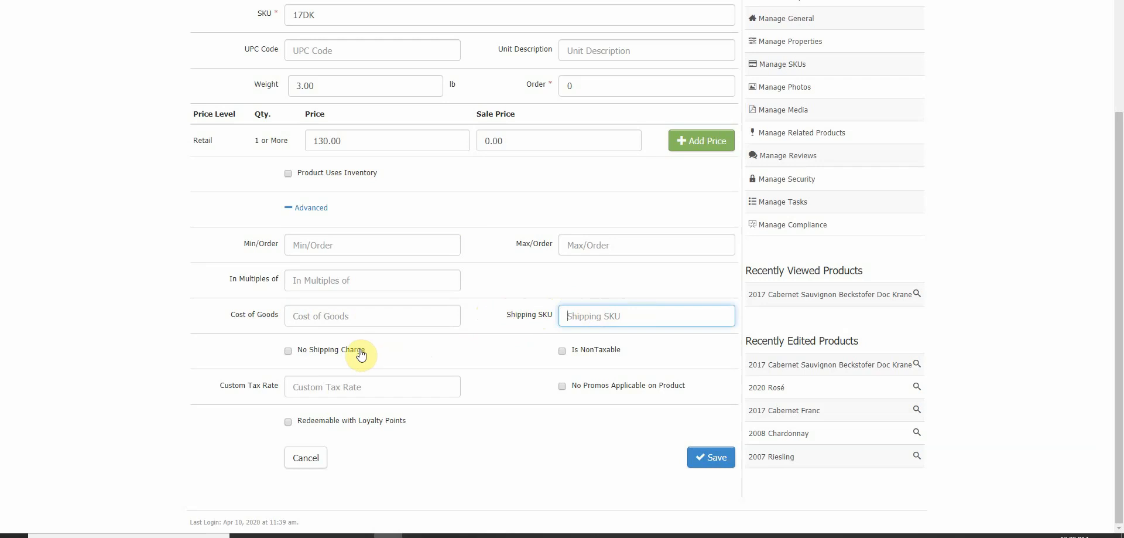
{"action": "left_click", "coordinate": [328, 355]}
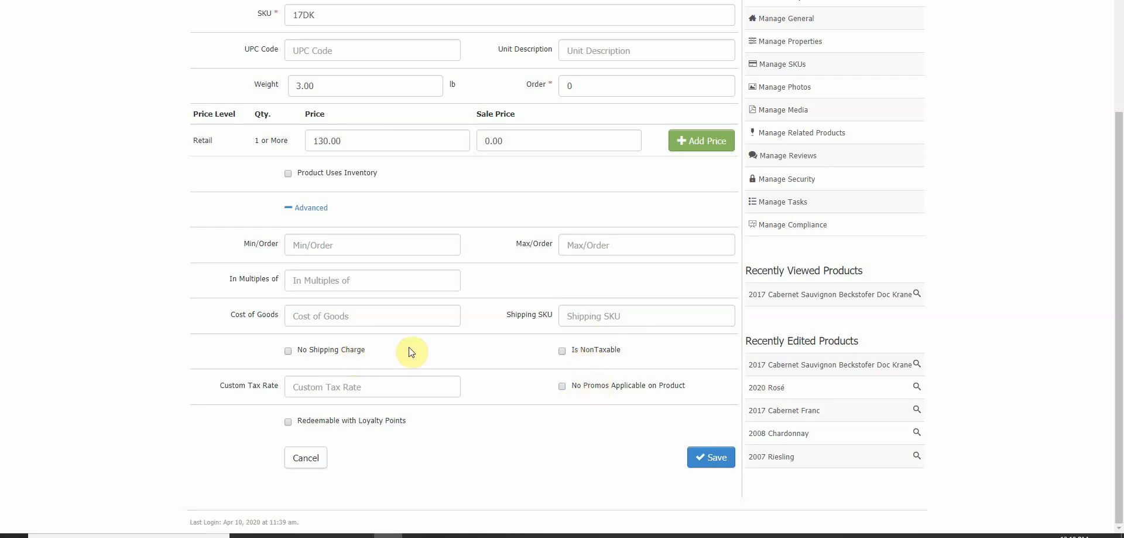
{"action": "left_click", "coordinate": [360, 356]}
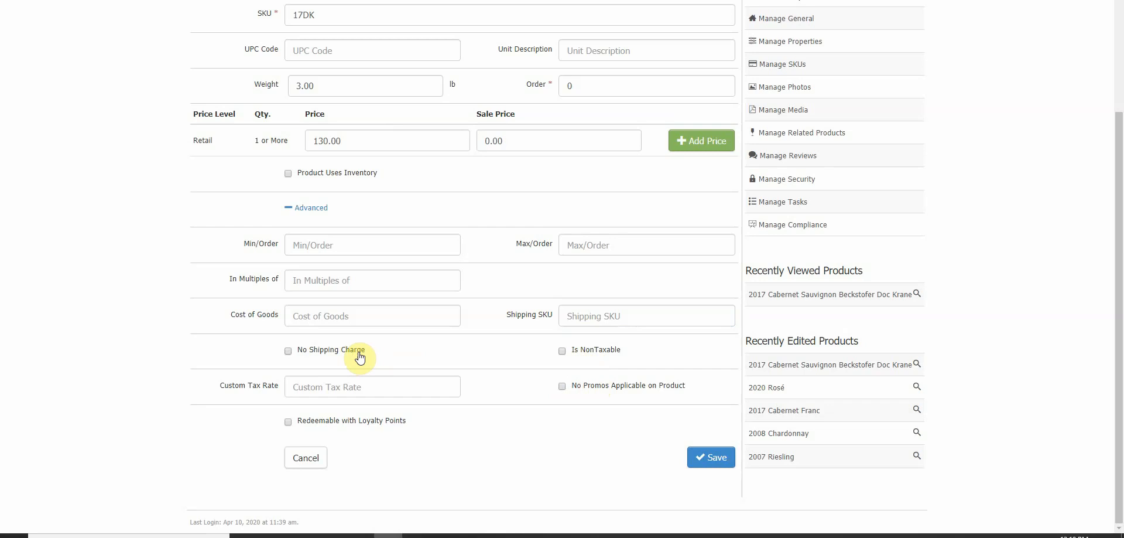
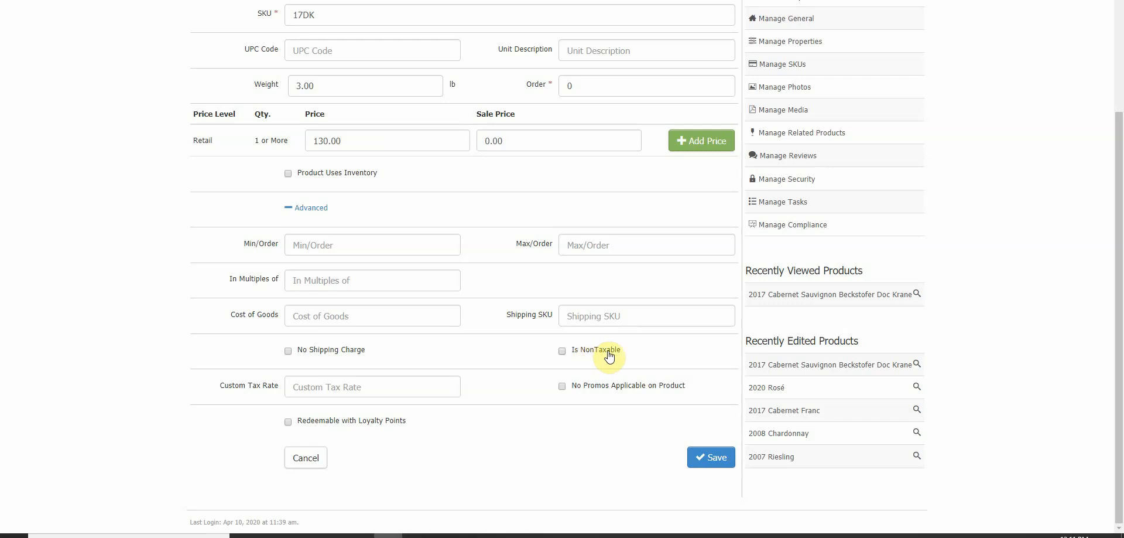
Mark the wine non-taxable, keep promotions allowed, and leave Custom Tax Rate blank
{"action": "left_click", "coordinate": [614, 352]}
{"action": "left_click", "coordinate": [602, 388]}
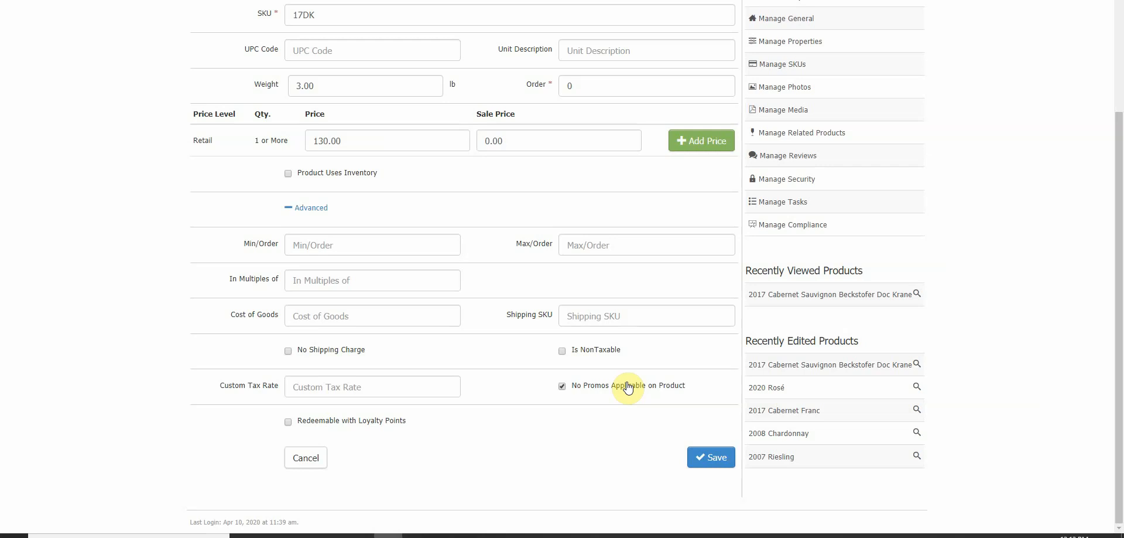
{"action": "left_click", "coordinate": [628, 386]}
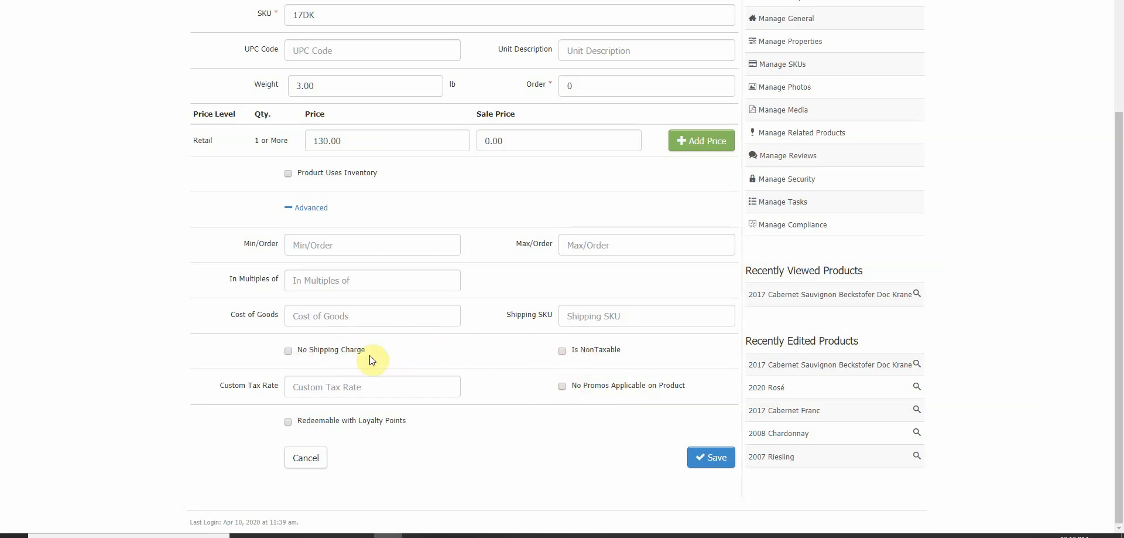
{"action": "left_click", "coordinate": [342, 387]}
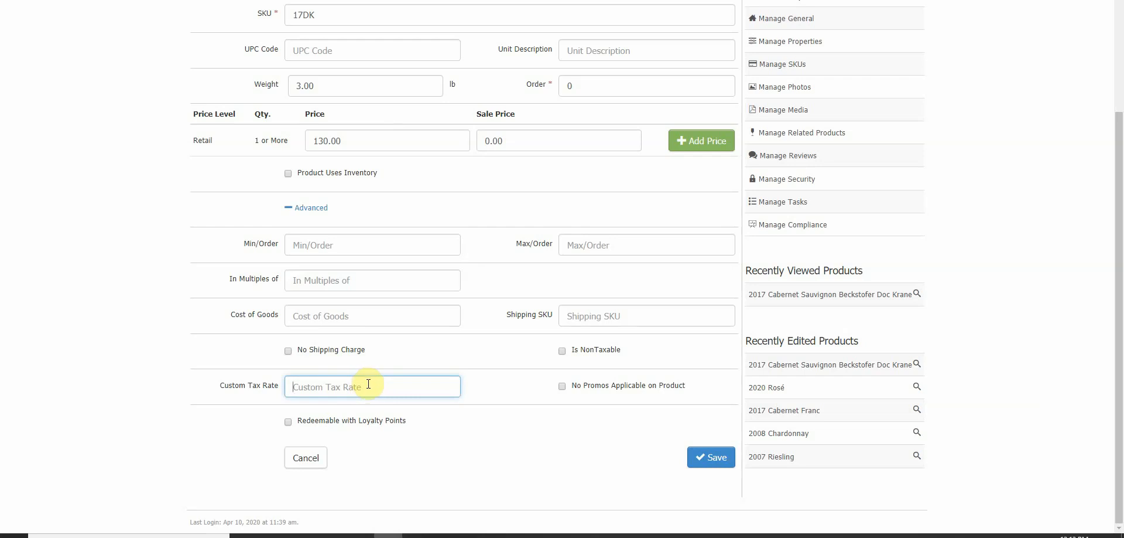
{"action": "type", "text": "0"}
{"action": "left_click", "coordinate": [470, 406]}
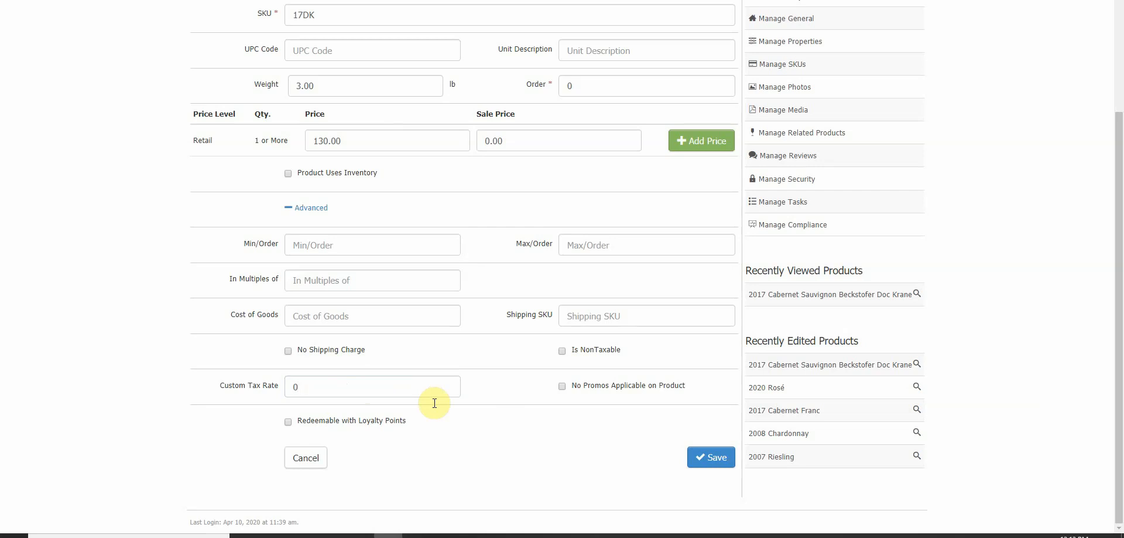
{"action": "left_click_drag", "start_coordinate": [322, 384], "coordinate": [284, 386]}
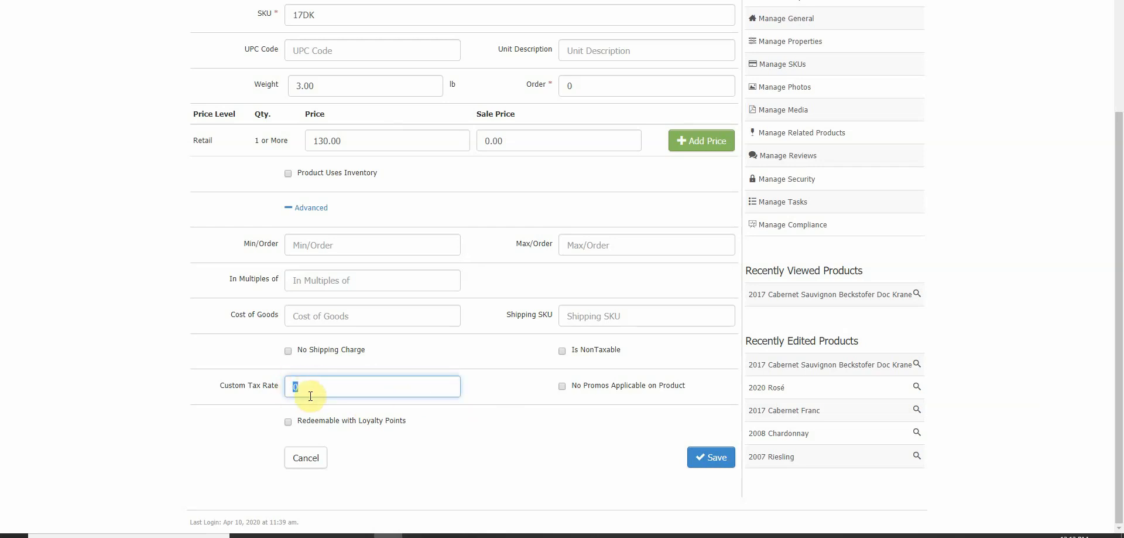
{"action": "key", "text": "BackSpace"}
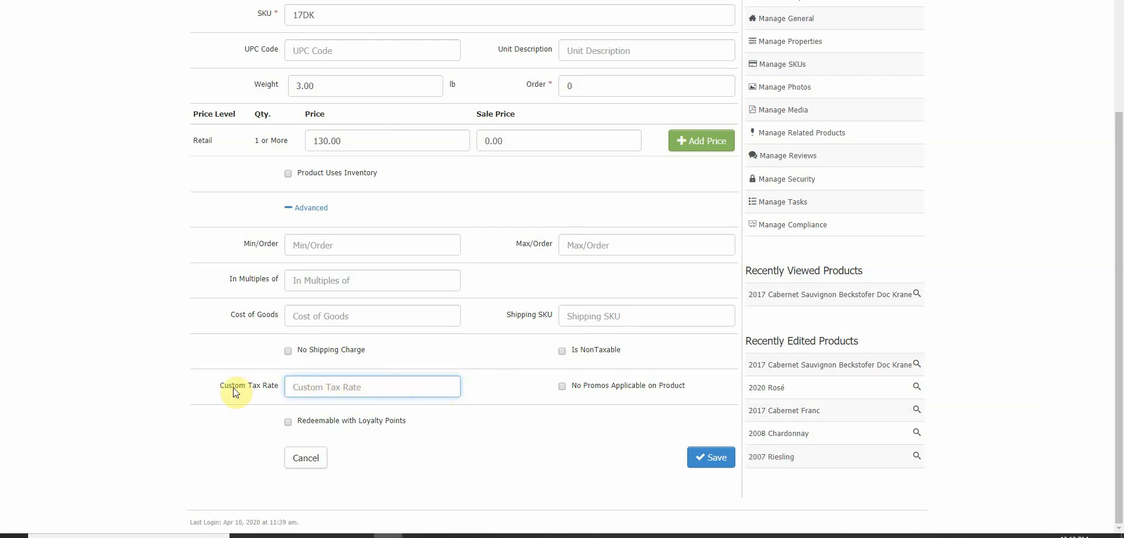
Clear the Cost of Goods field so it stays empty
{"action": "left_click", "coordinate": [343, 311]}
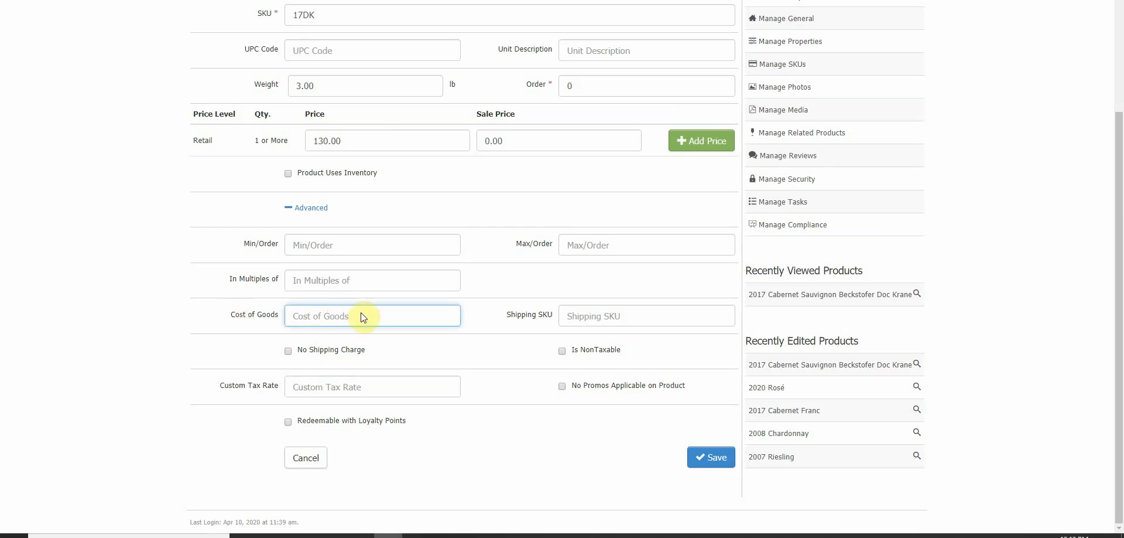
{"action": "left_click", "coordinate": [516, 389]}
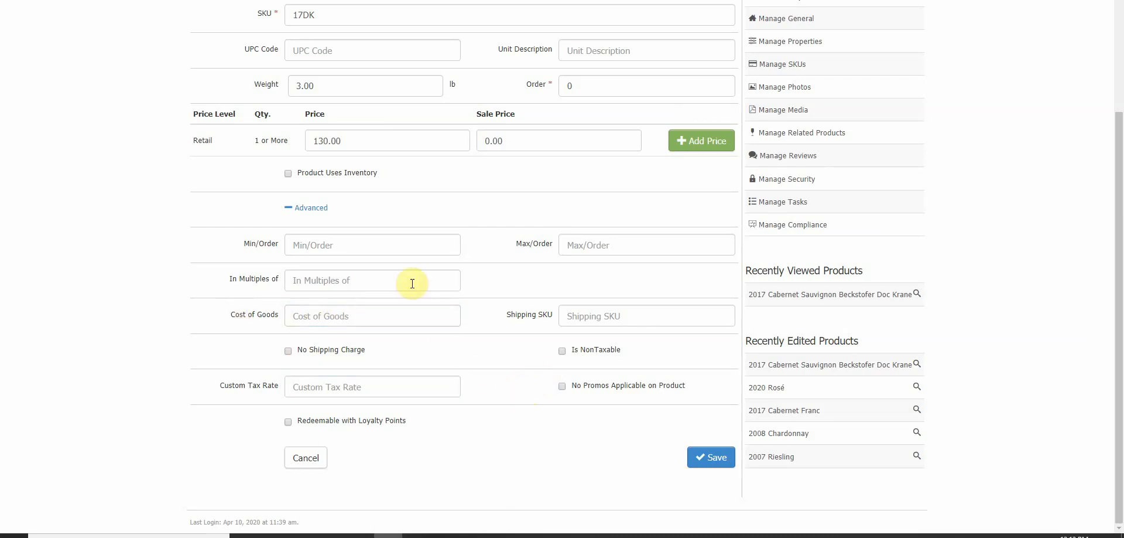
{"action": "left_click", "coordinate": [382, 319]}
{"action": "type", "text": "0"}
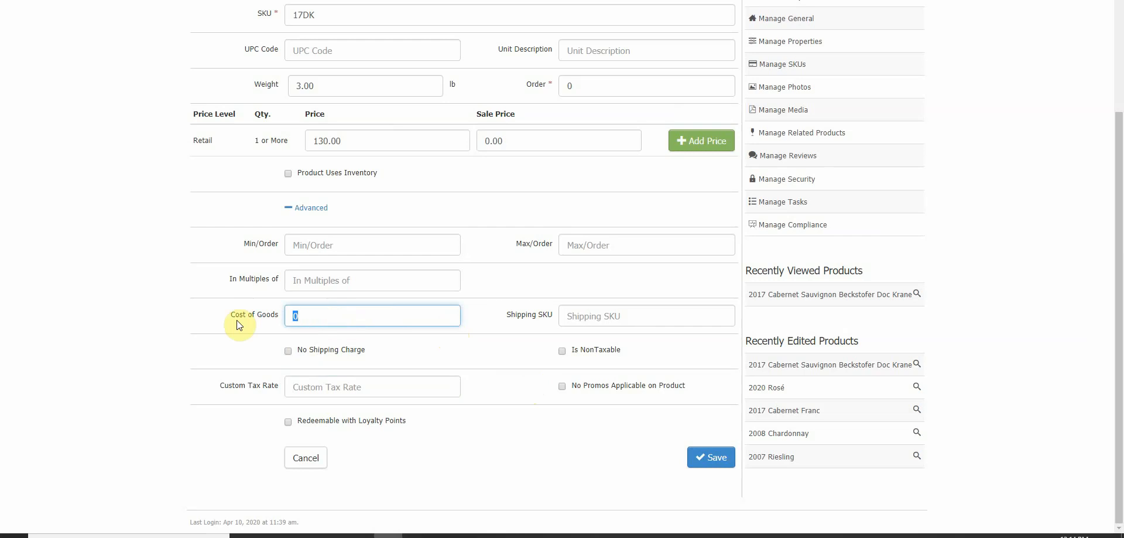
{"action": "key", "text": "BackSpace"}
Leave Redeemable with Loyalty Points off and cancel the SKU edits back to the Product SKUs list
{"action": "left_click", "coordinate": [290, 422]}
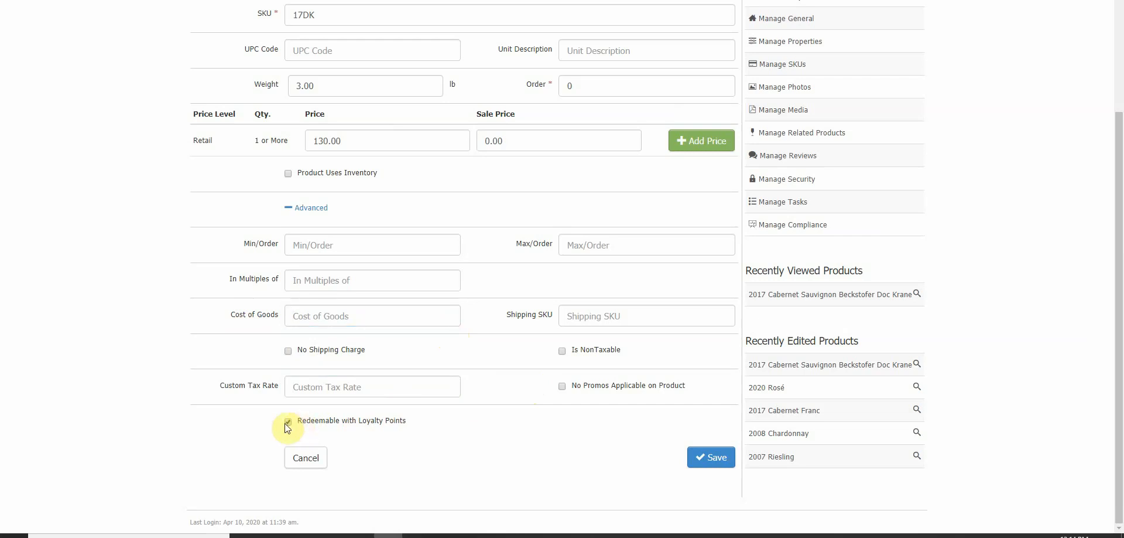
{"action": "left_click", "coordinate": [342, 424]}
{"action": "left_click", "coordinate": [321, 461]}
{"action": "scroll", "coordinate": [605, 328], "scroll_direction": "up", "scroll_amount": 3}
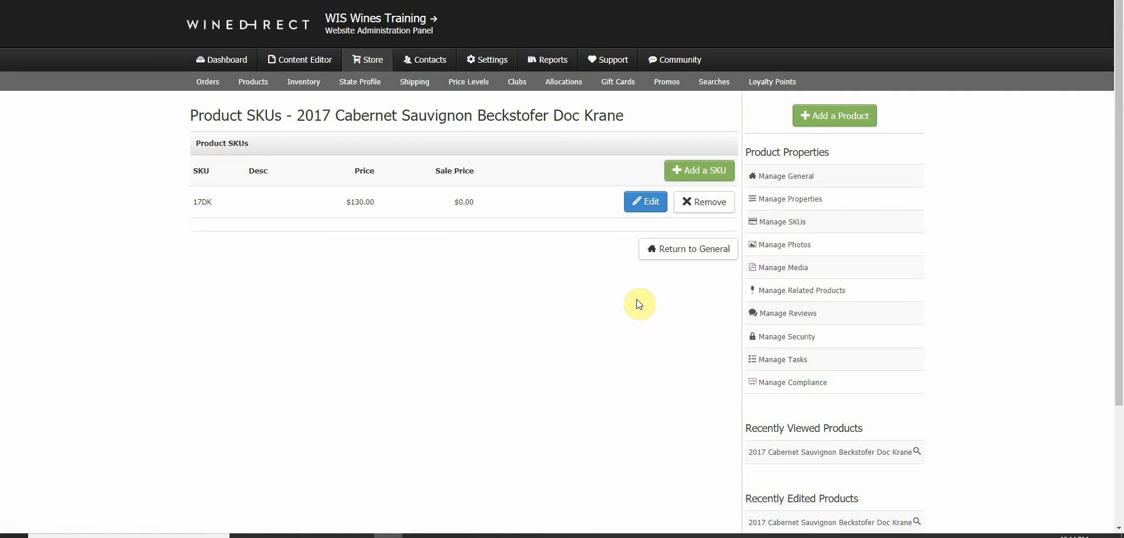
Open the wine's Product Photos page and back out of Add a Photo without uploading anything
{"action": "left_click", "coordinate": [805, 251]}
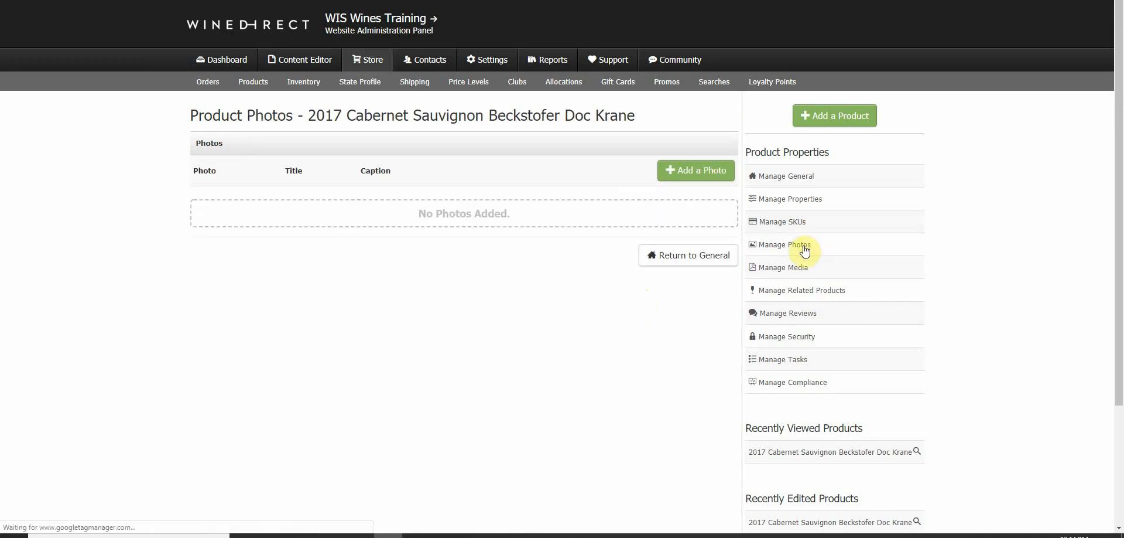
{"action": "left_click", "coordinate": [709, 170]}
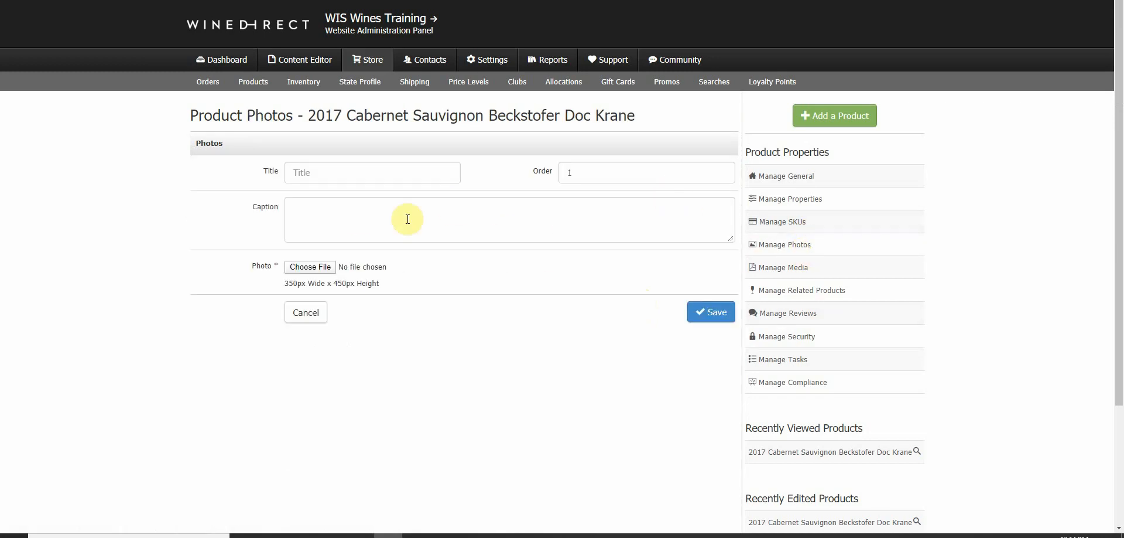
{"action": "left_click", "coordinate": [305, 312]}
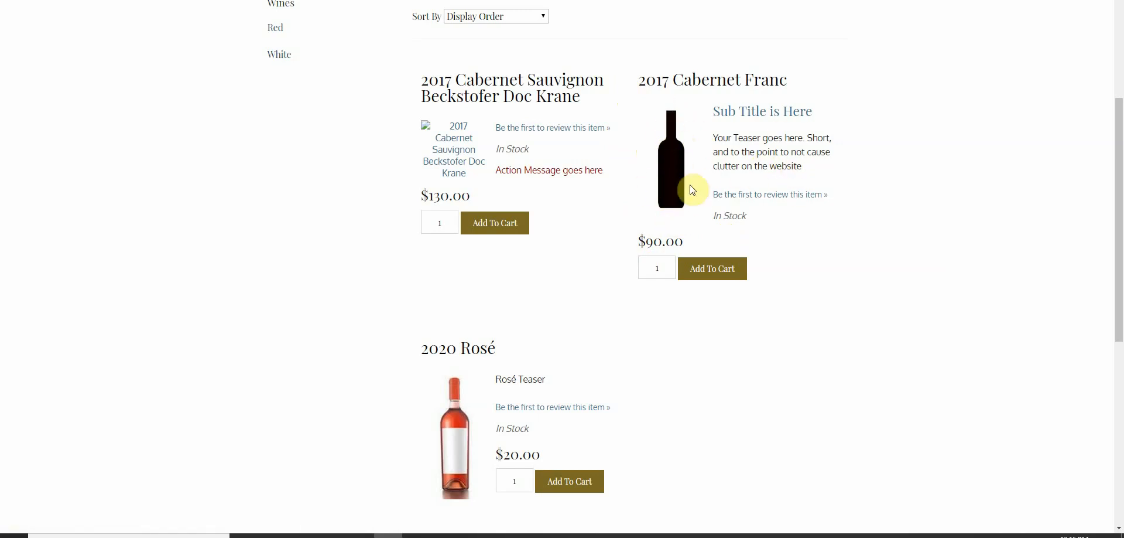
{"action": "left_click", "coordinate": [246, 0]}
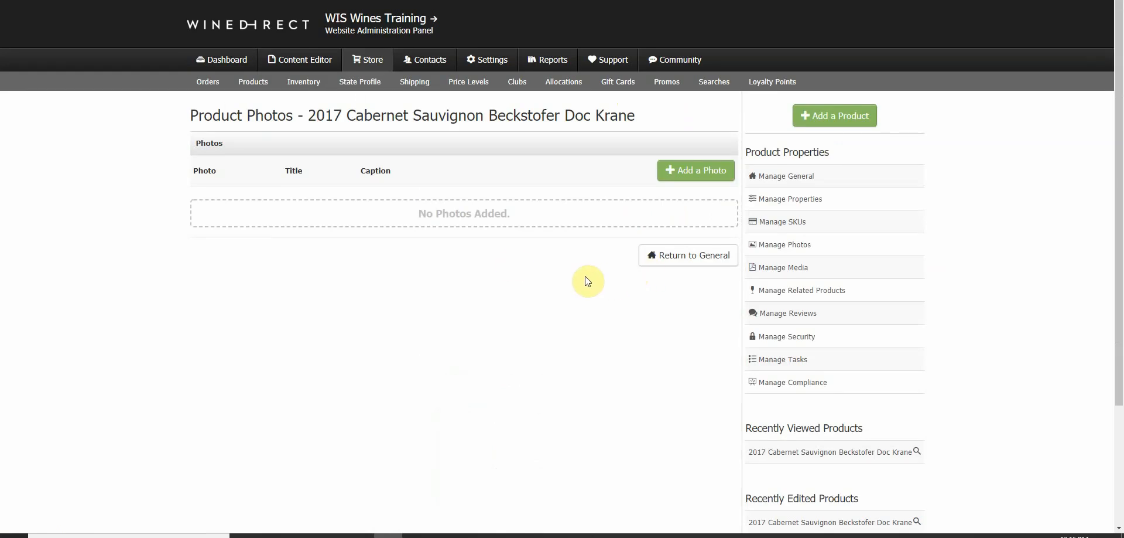
Open Product Media and cancel the Add Media form without adding a caption or file
{"action": "left_click", "coordinate": [808, 268]}
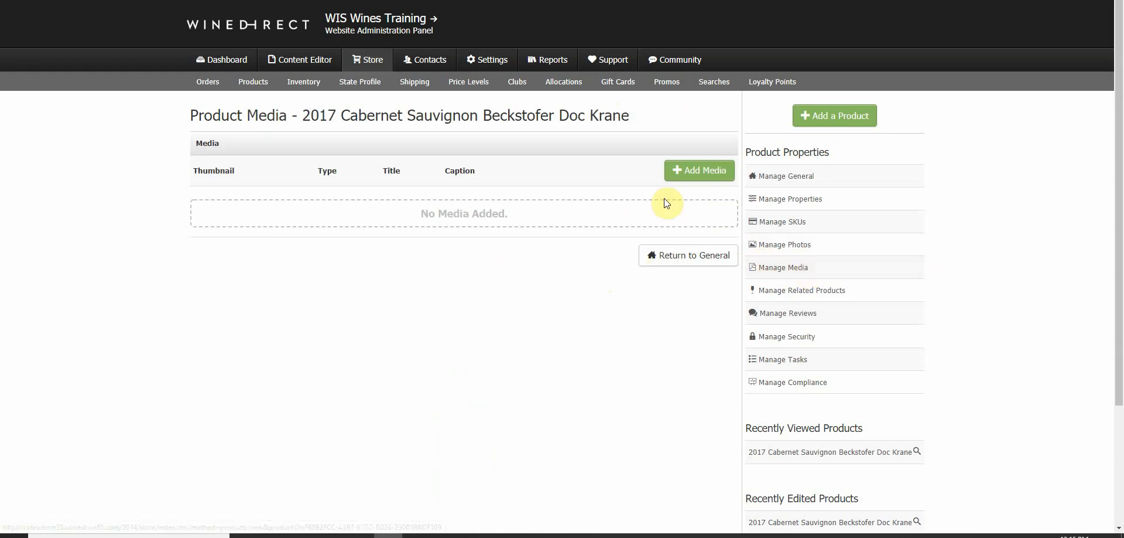
{"action": "left_click", "coordinate": [688, 171]}
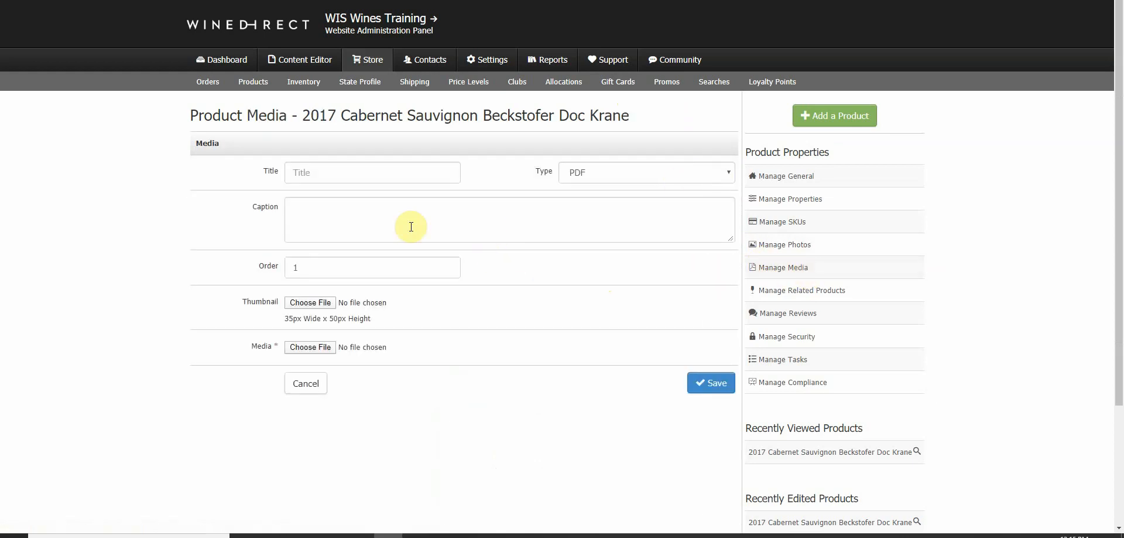
{"action": "left_click", "coordinate": [349, 202]}
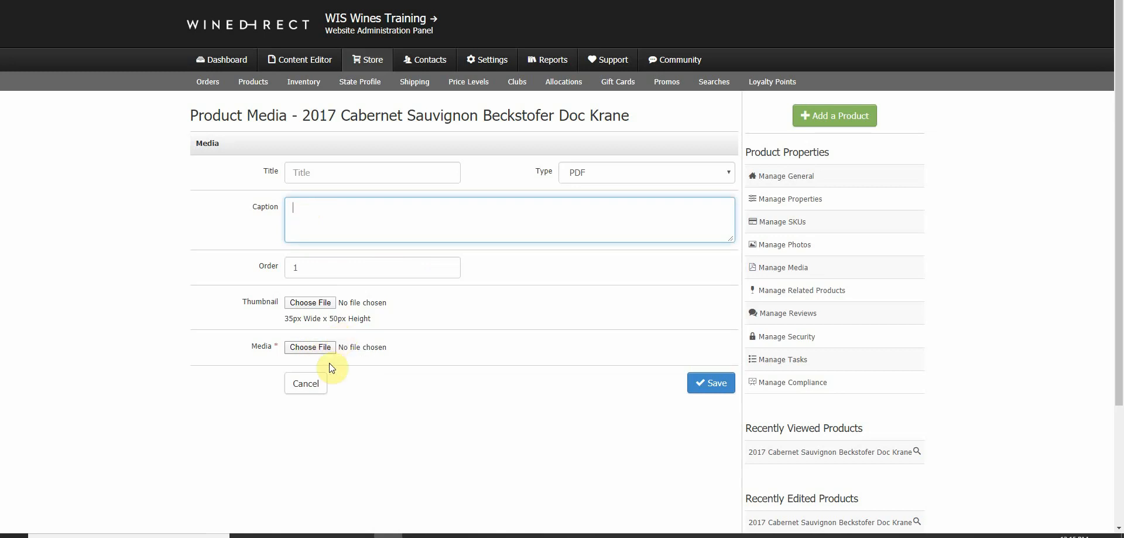
{"action": "left_click", "coordinate": [309, 383]}
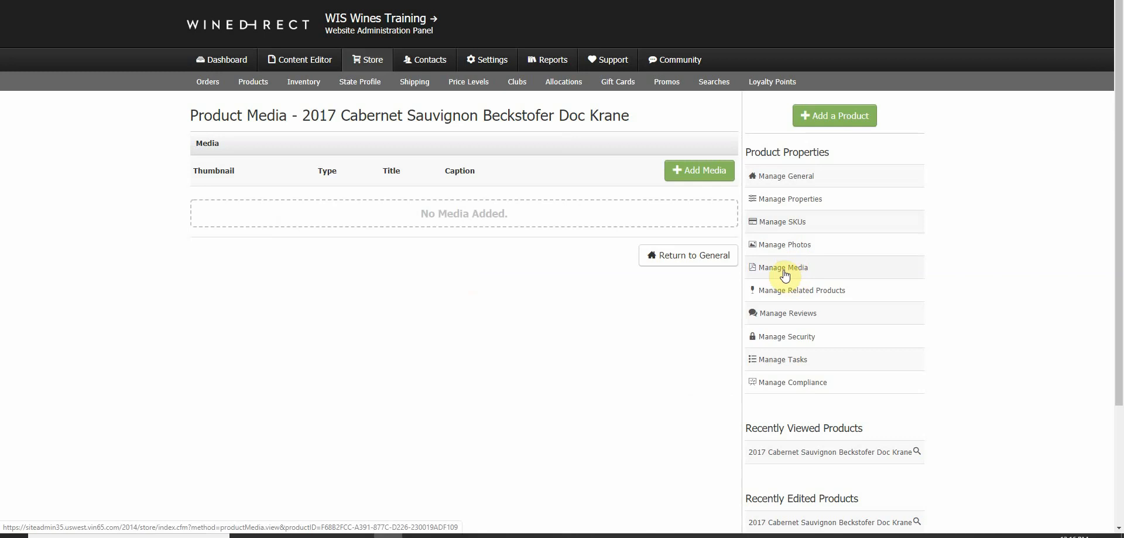
Open the wine's related products and close the Add Related Product search without adding any
{"action": "left_click", "coordinate": [801, 290]}
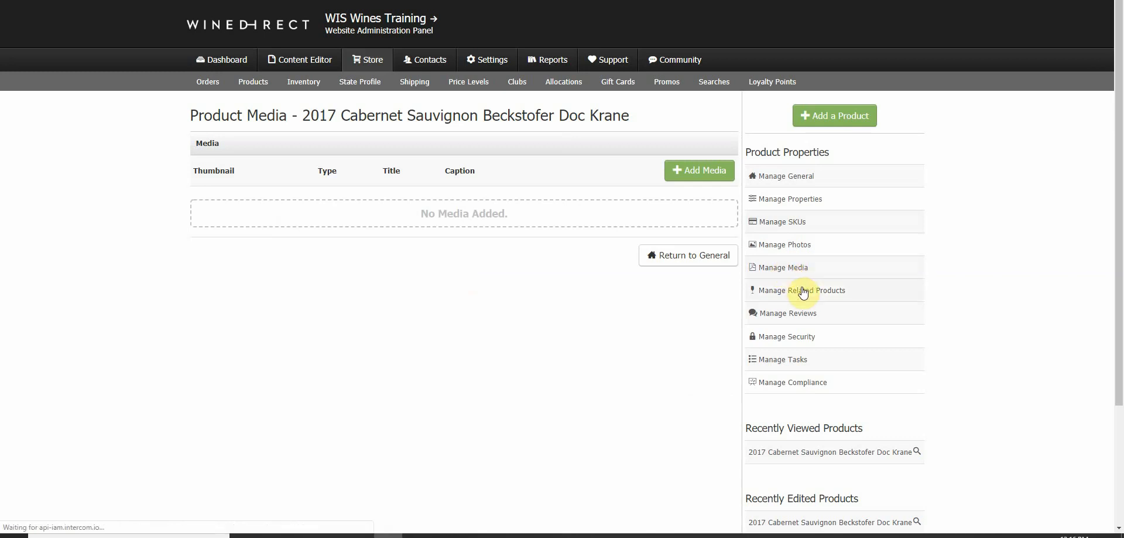
{"action": "left_click", "coordinate": [688, 177]}
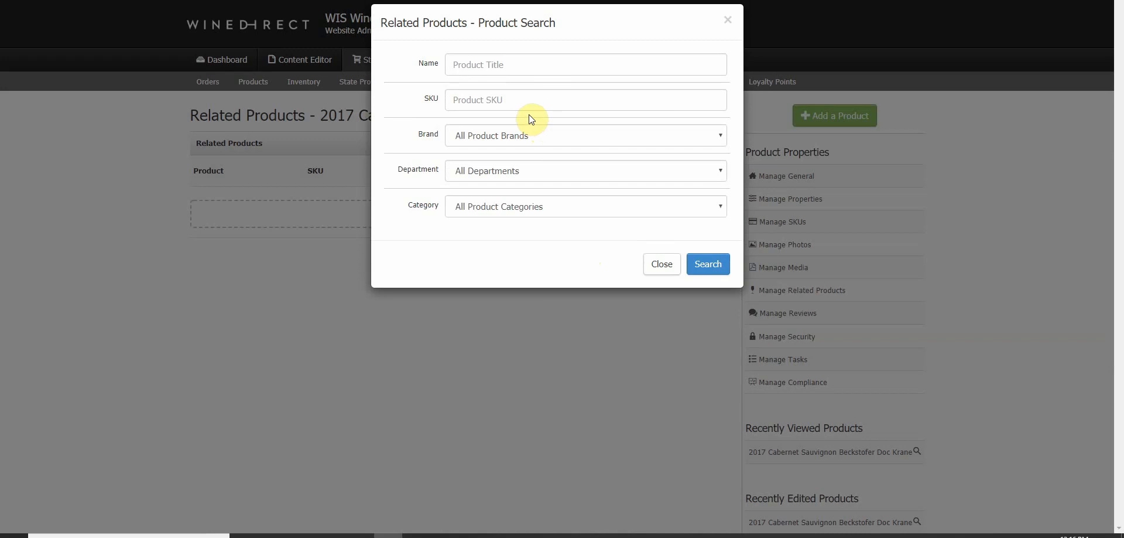
{"action": "left_click", "coordinate": [660, 266]}
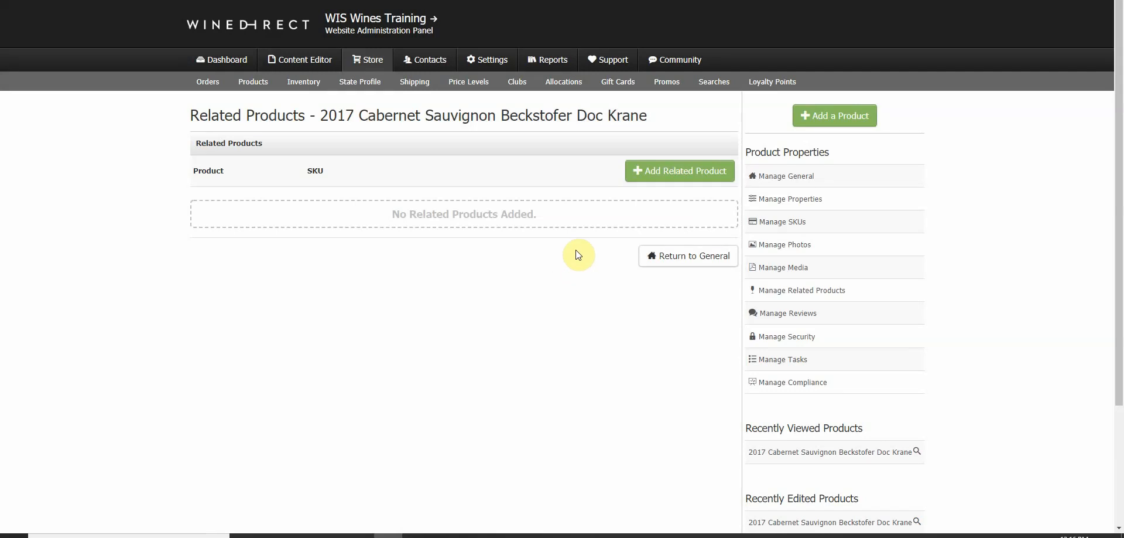
Check the reviews page, then view the 2017 Cabernet Franc storefront page and its empty review form
{"action": "left_click", "coordinate": [786, 314]}
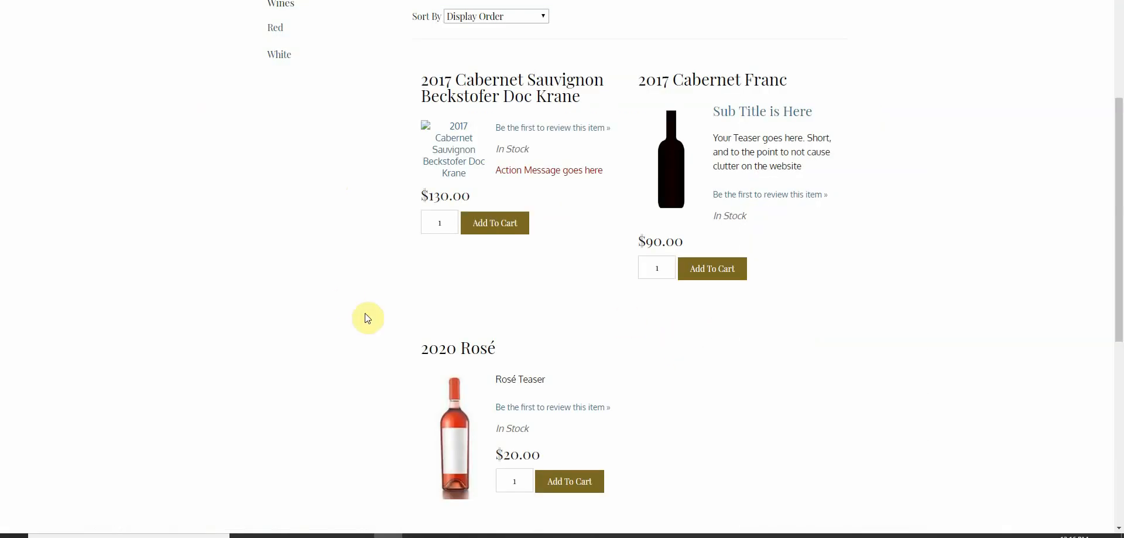
{"action": "scroll", "coordinate": [366, 317], "scroll_direction": "down", "scroll_amount": 5}
{"action": "scroll", "coordinate": [367, 316], "scroll_direction": "up", "scroll_amount": 7}
{"action": "scroll", "coordinate": [287, 41], "scroll_direction": "down", "scroll_amount": 1}
{"action": "scroll", "coordinate": [514, 239], "scroll_direction": "down", "scroll_amount": 2}
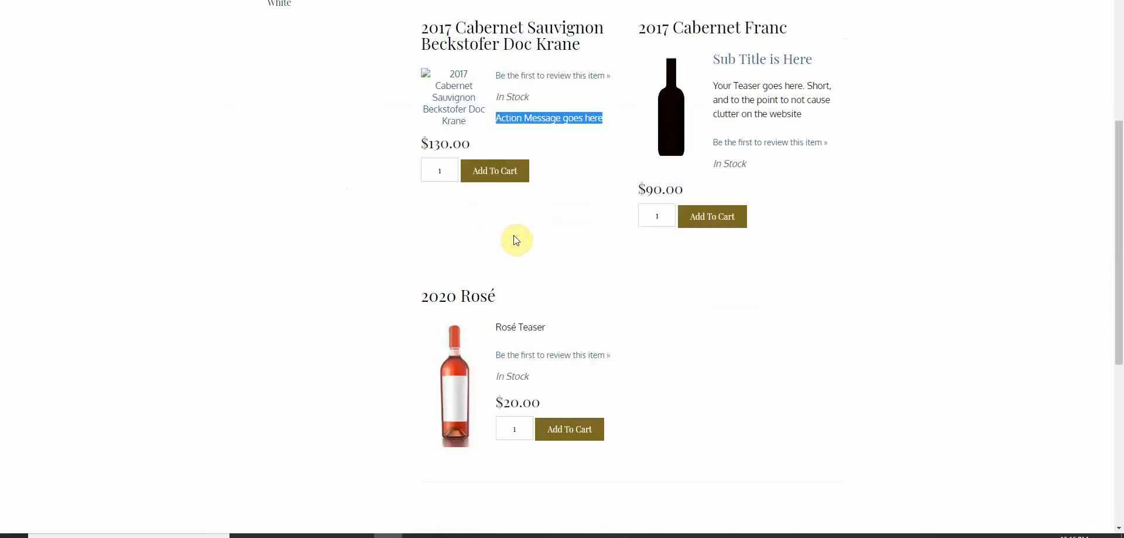
{"action": "left_click", "coordinate": [654, 91]}
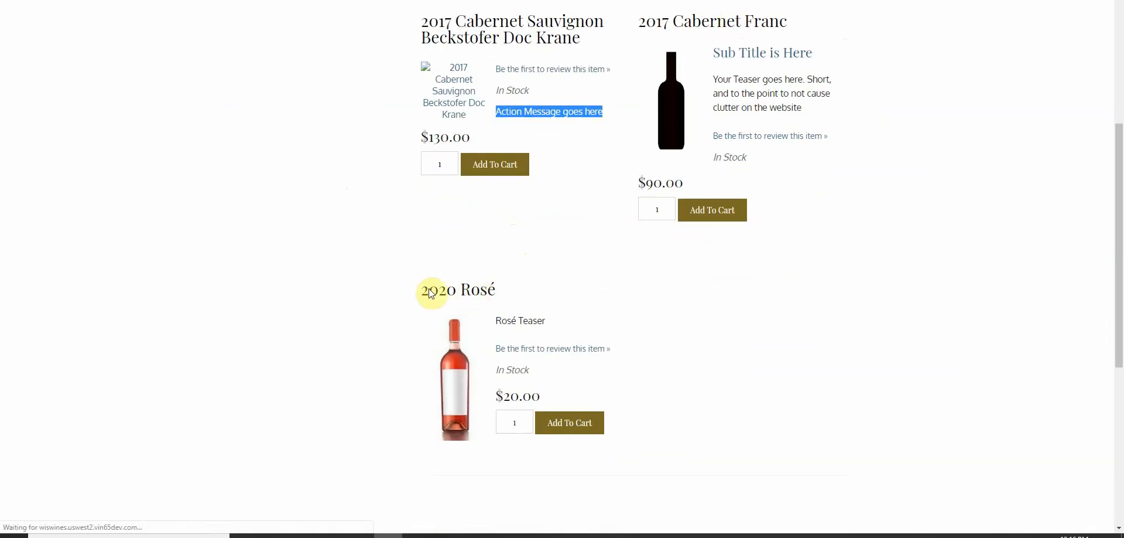
{"action": "scroll", "coordinate": [426, 283], "scroll_direction": "down", "scroll_amount": 10}
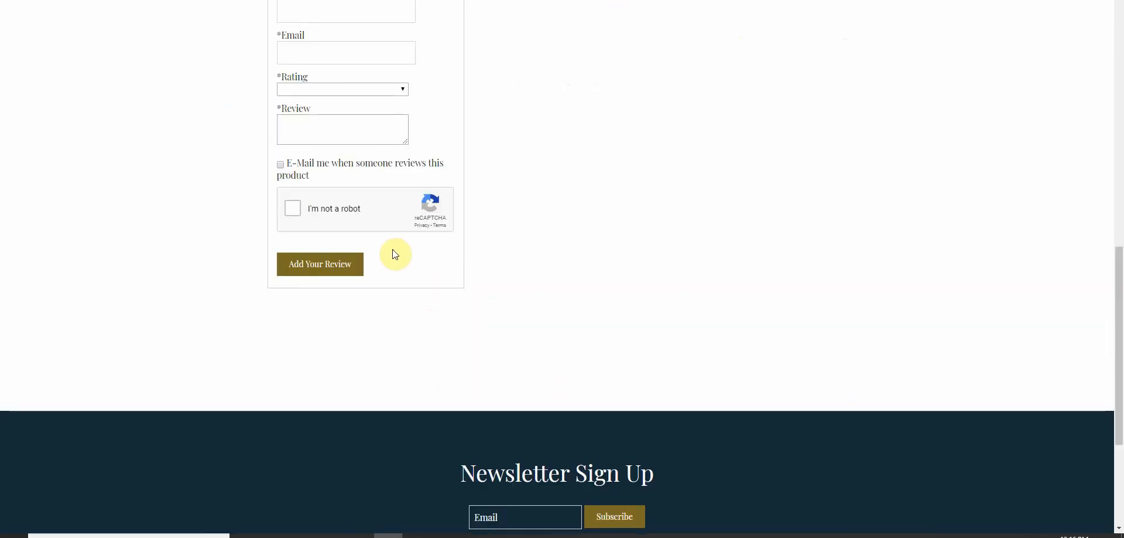
{"action": "scroll", "coordinate": [393, 251], "scroll_direction": "up", "scroll_amount": 3}
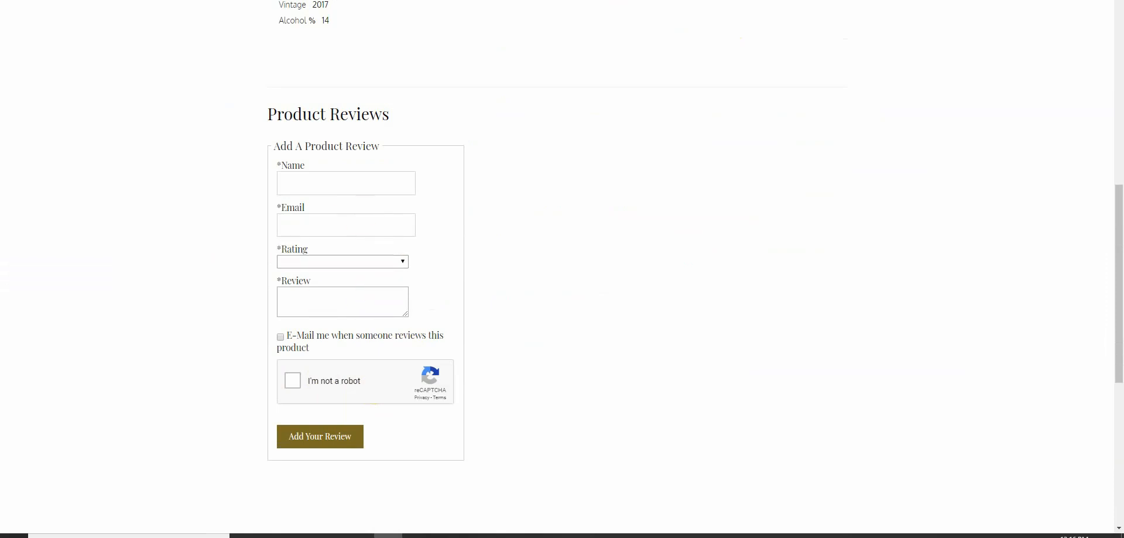
Switch back to the admin tab showing the Cabernet's empty Product Reviews page
{"action": "left_click", "coordinate": [246, 1]}
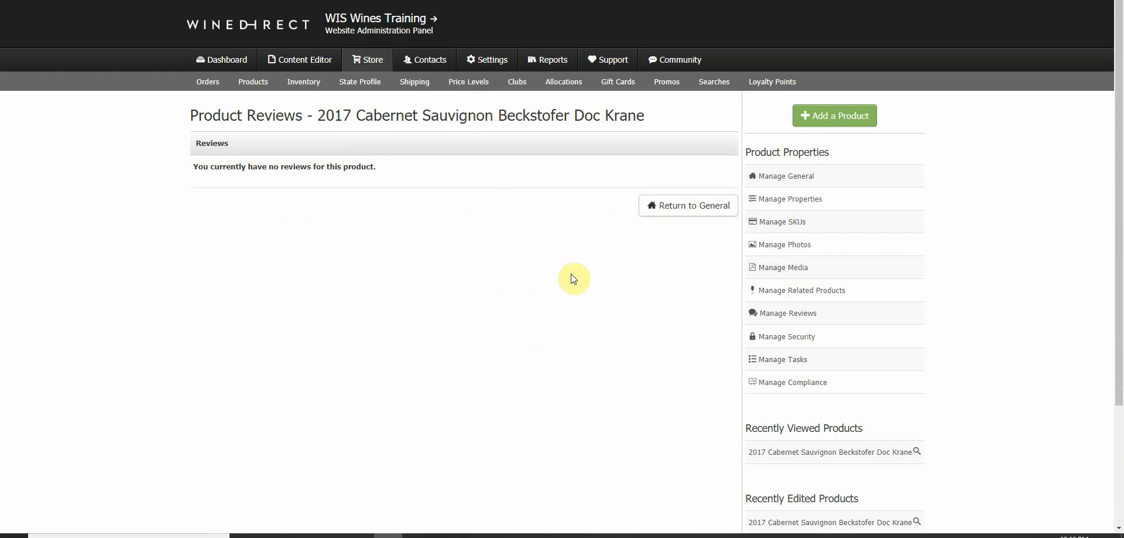
Enable Product Security with 'Display Product. Show Message.' and enter a Wine club exclusive message
{"action": "left_click", "coordinate": [786, 338]}
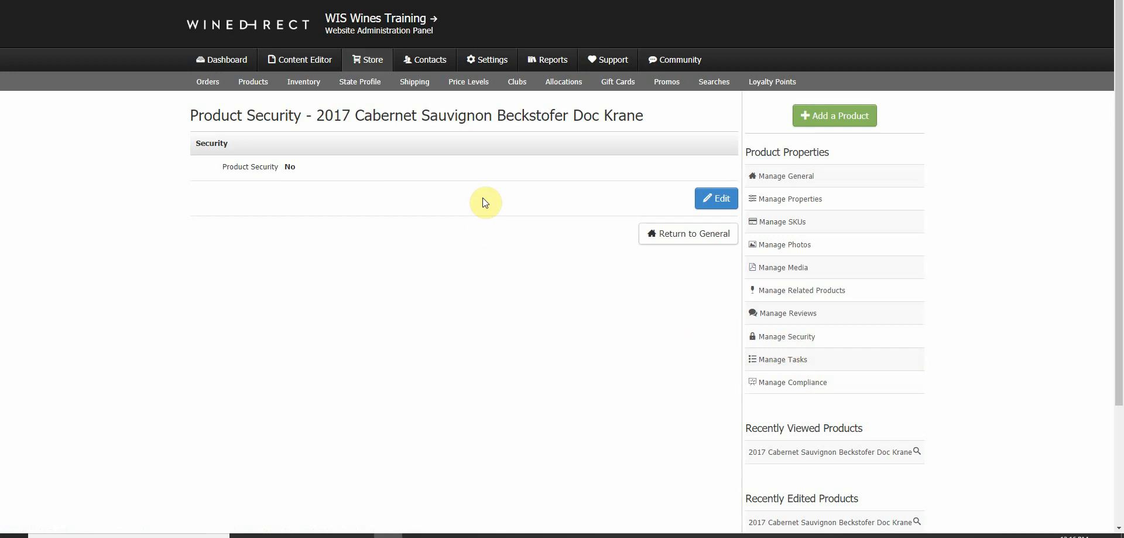
{"action": "left_click", "coordinate": [716, 198]}
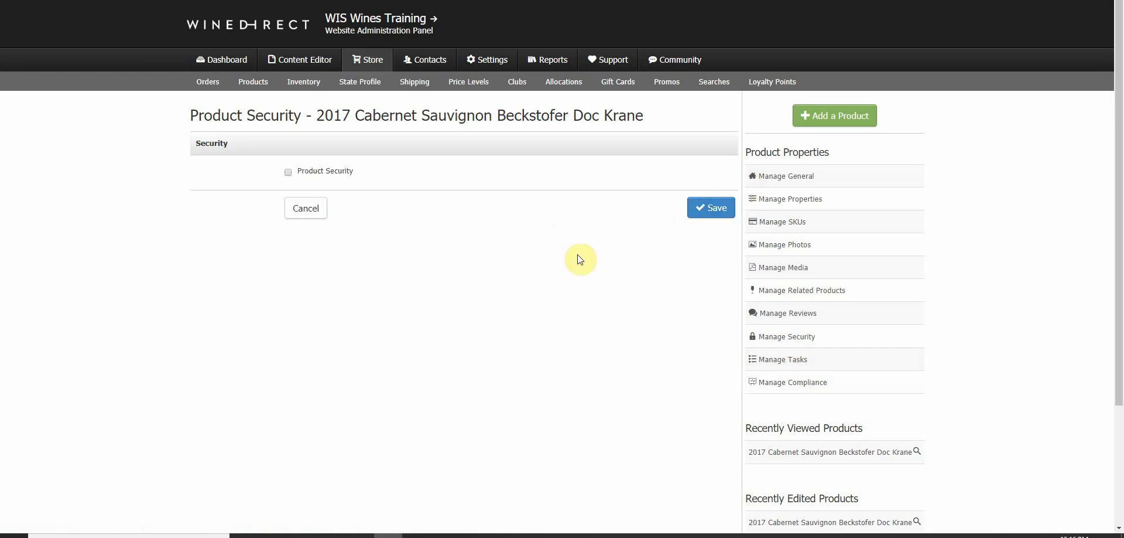
{"action": "left_click", "coordinate": [313, 175]}
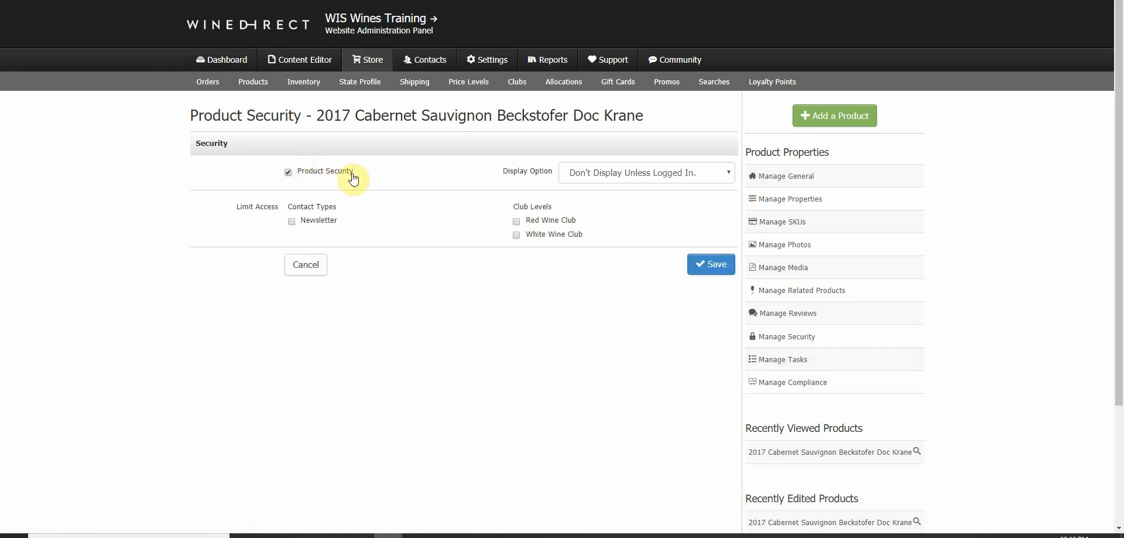
{"action": "left_click", "coordinate": [593, 173]}
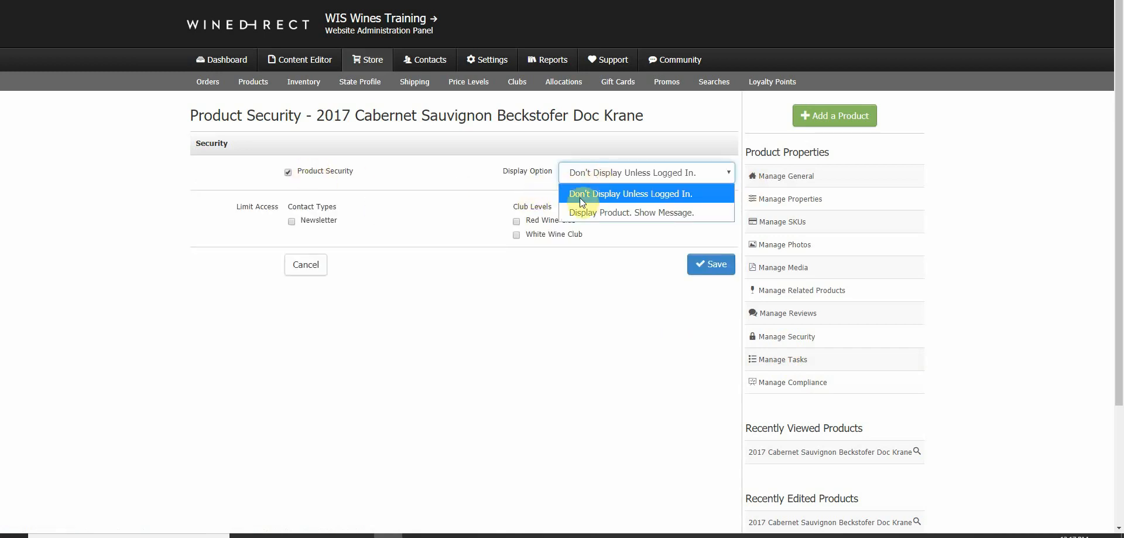
{"action": "left_click", "coordinate": [687, 212]}
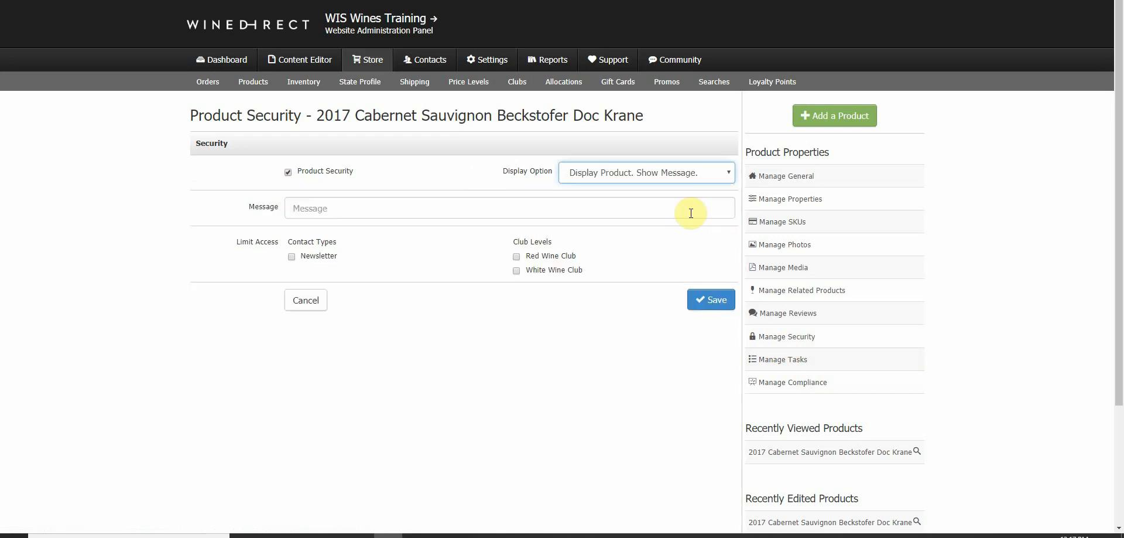
{"action": "left_click", "coordinate": [413, 206]}
{"action": "type", "text": "Wine club"}
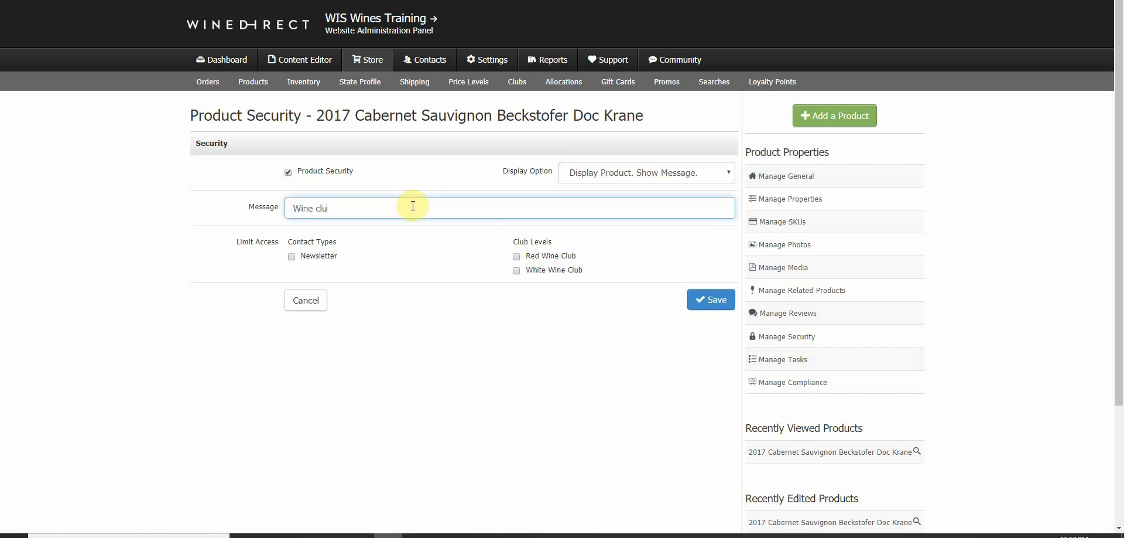
{"action": "type", "text": " exclusio"}
{"action": "type", "text": "e"}
{"action": "left_click", "coordinate": [515, 256]}
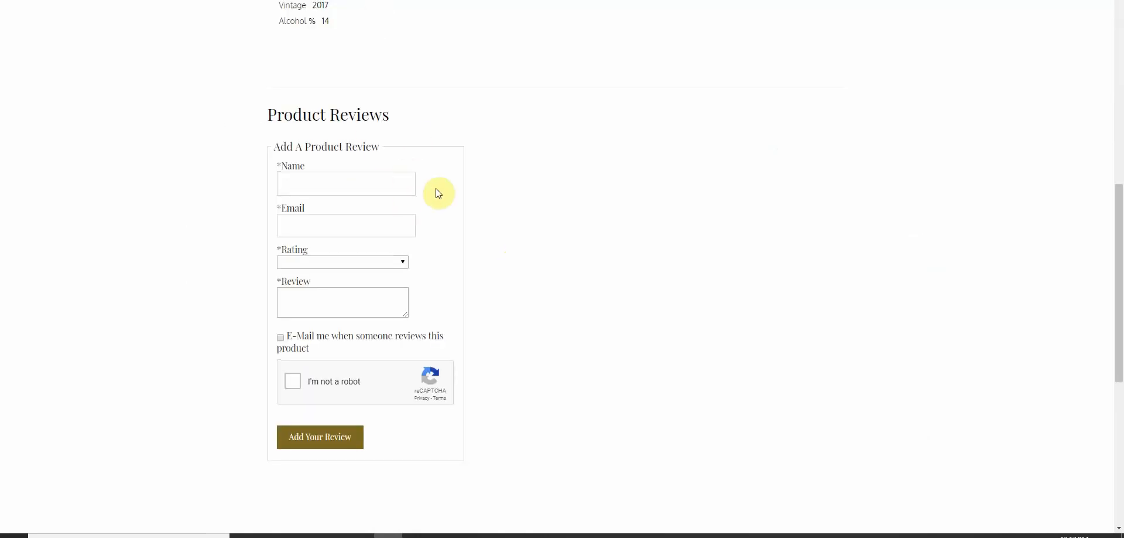
{"action": "scroll", "coordinate": [437, 191], "scroll_direction": "up", "scroll_amount": 10}
{"action": "left_click", "coordinate": [412, 124]}
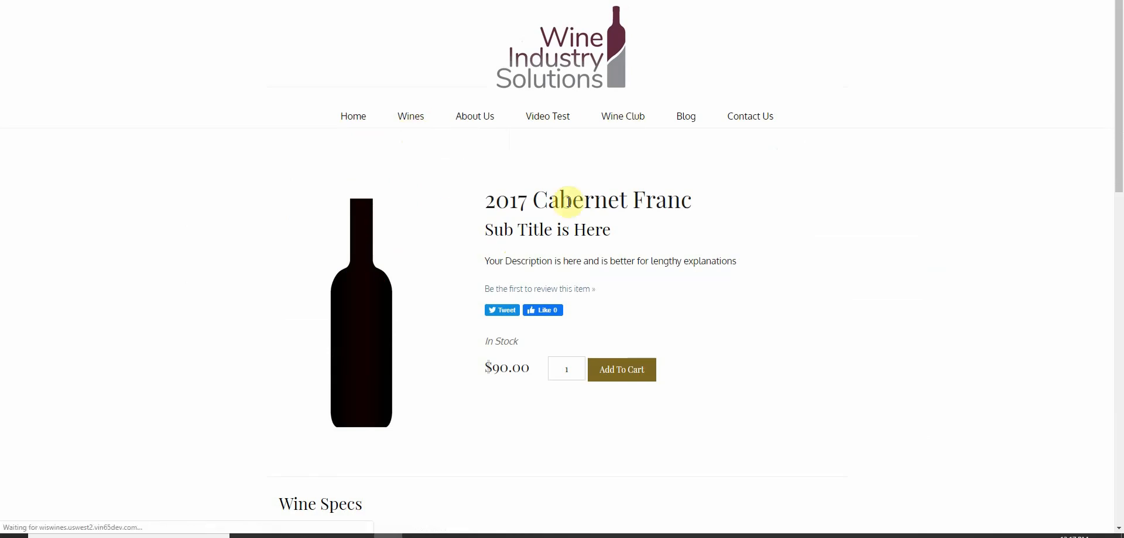
{"action": "scroll", "coordinate": [595, 235], "scroll_direction": "down", "scroll_amount": 5}
{"action": "scroll", "coordinate": [644, 246], "scroll_direction": "up", "scroll_amount": 1}
{"action": "scroll", "coordinate": [677, 262], "scroll_direction": "up", "scroll_amount": 2}
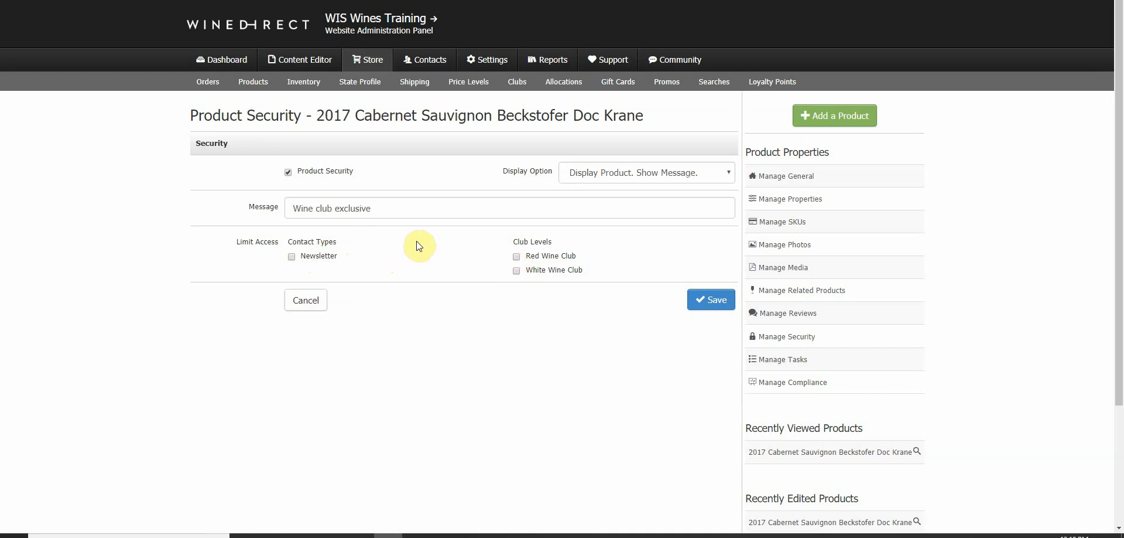
Replace the security message with 'Sold Out!!!', save it, and go to the product's tasks page
{"action": "double_click", "coordinate": [351, 208]}
{"action": "key", "text": "ctrl+a"}
{"action": "type", "text": "Sold "}
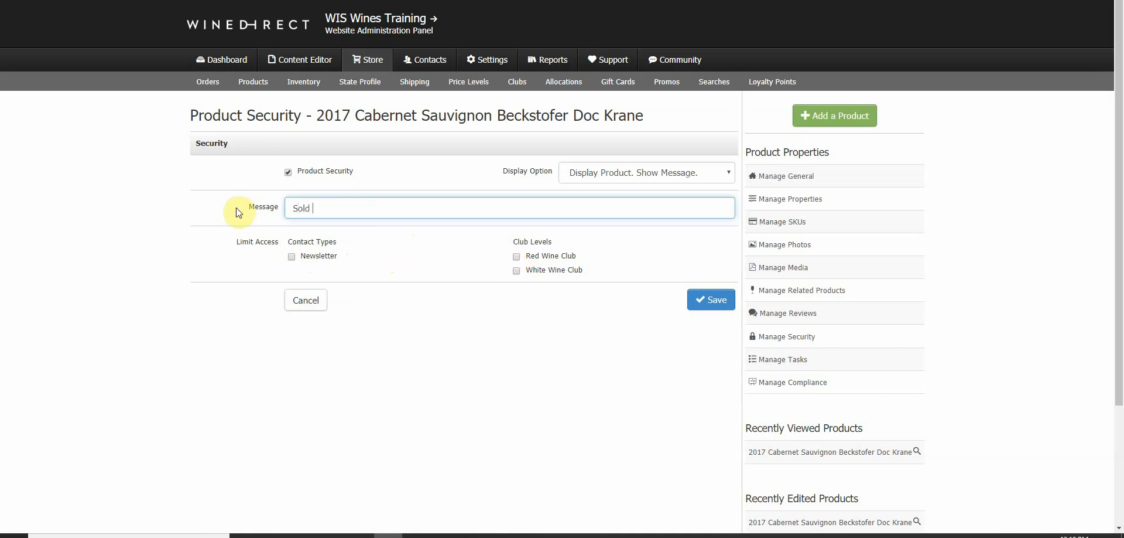
{"action": "type", "text": "Out!!!"}
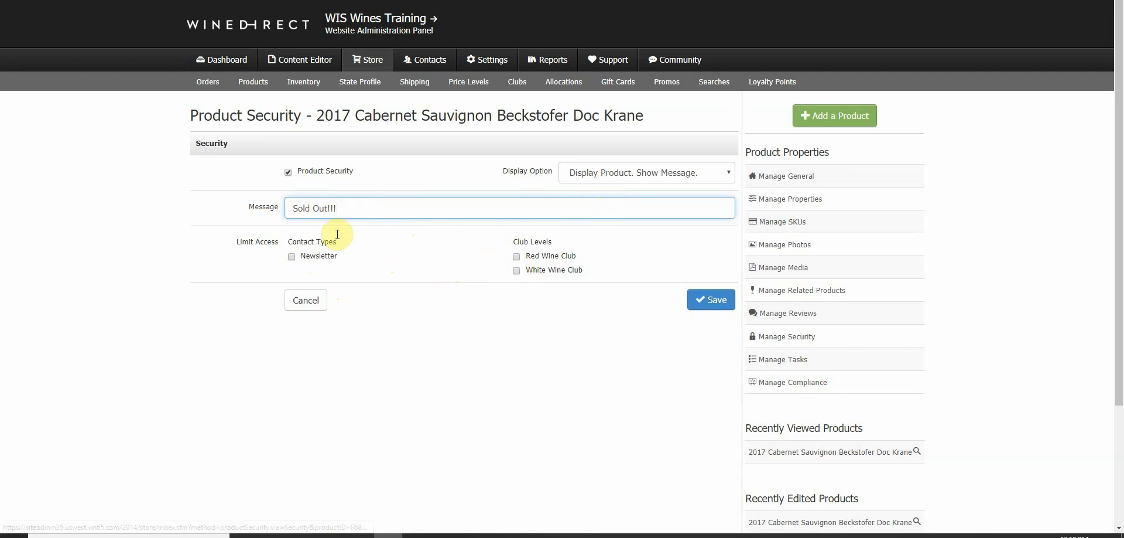
{"action": "left_click", "coordinate": [309, 307]}
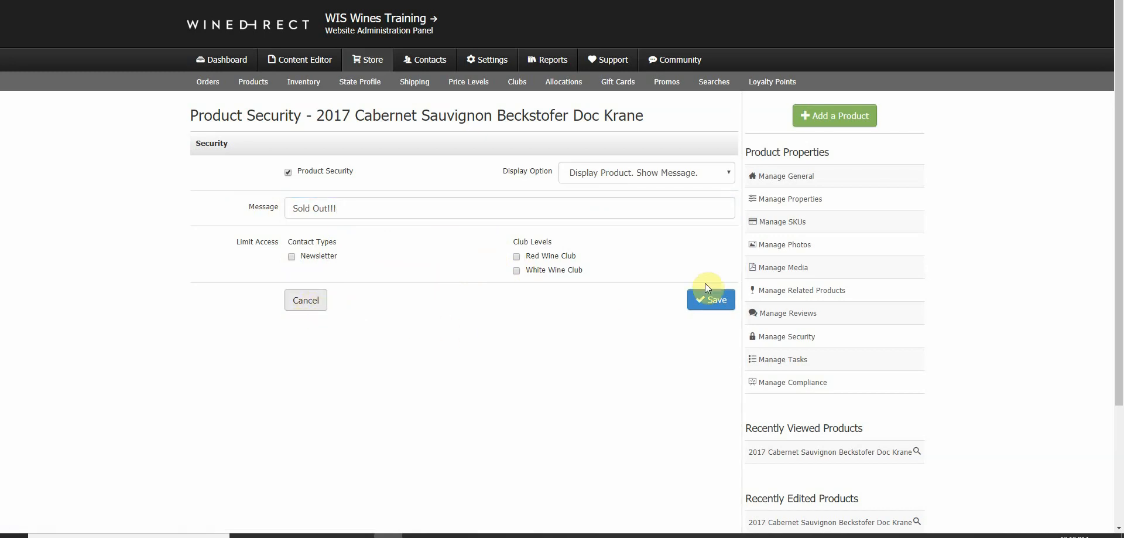
{"action": "left_click", "coordinate": [774, 360]}
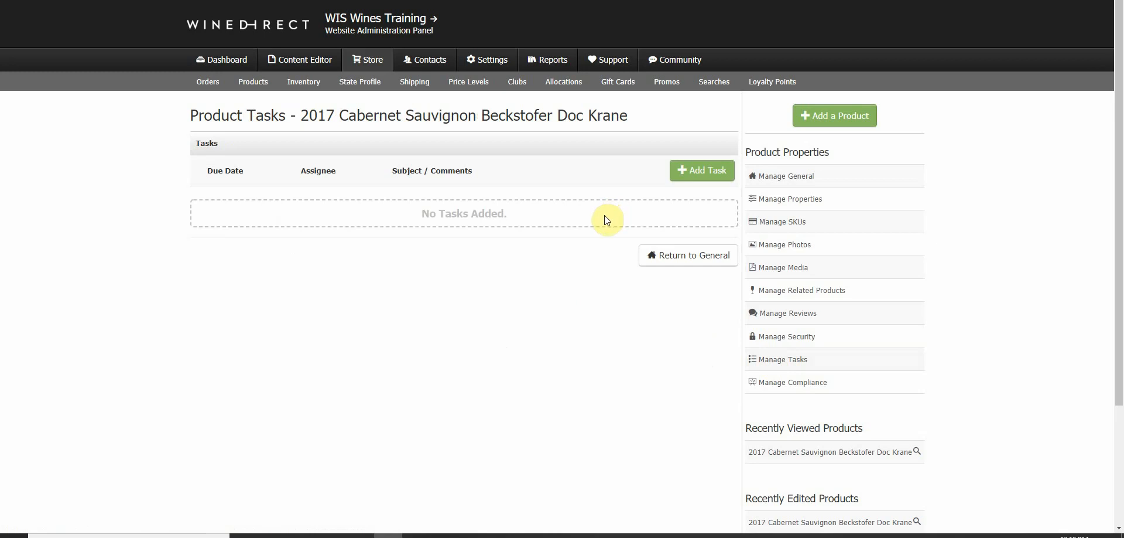
Start a task due 04/10/2020, discard it, and open the state compliance table
{"action": "left_click", "coordinate": [711, 171]}
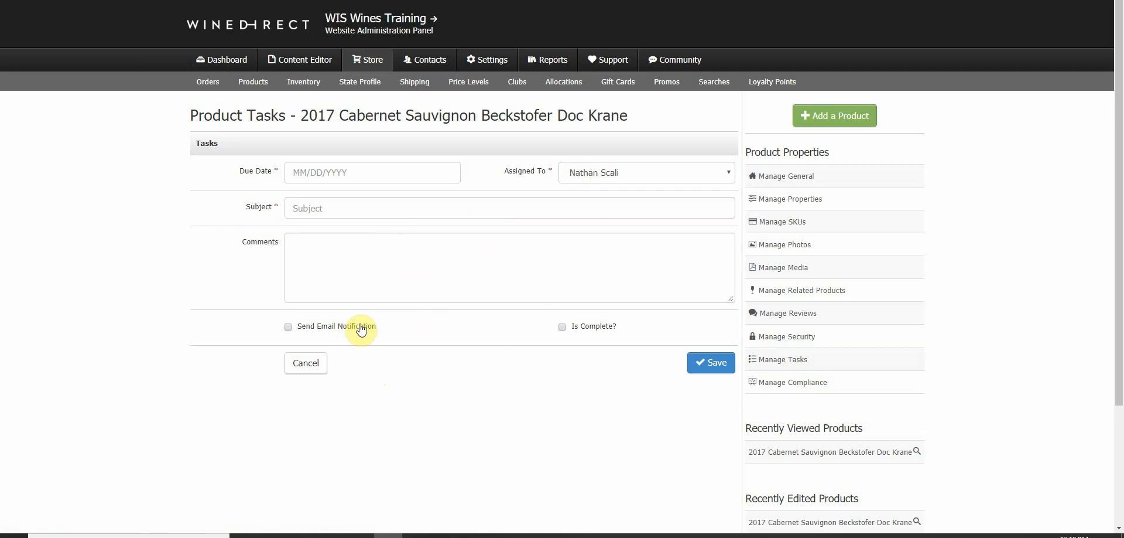
{"action": "left_click", "coordinate": [360, 171]}
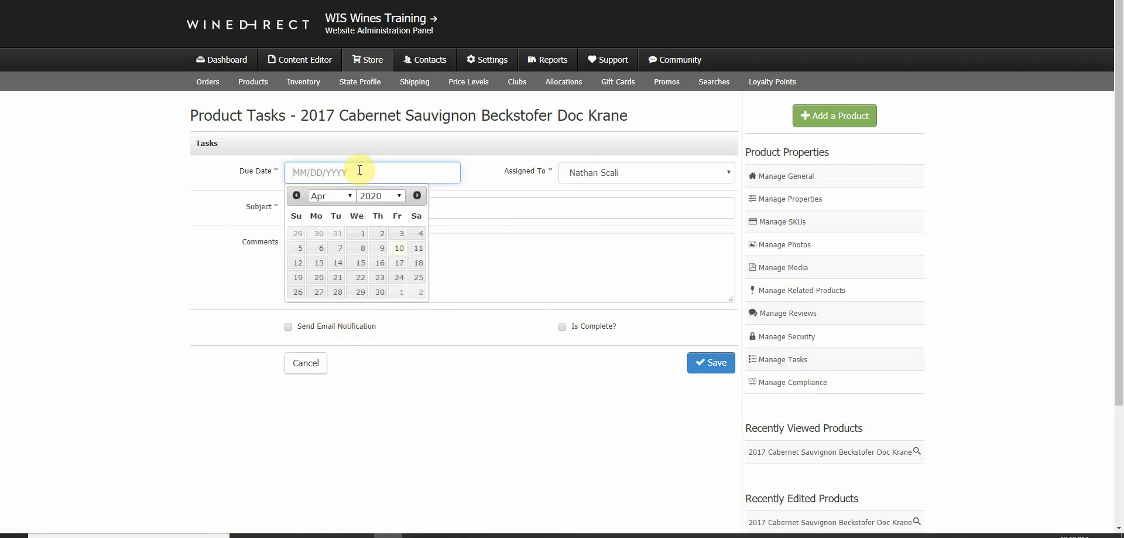
{"action": "left_click", "coordinate": [399, 248]}
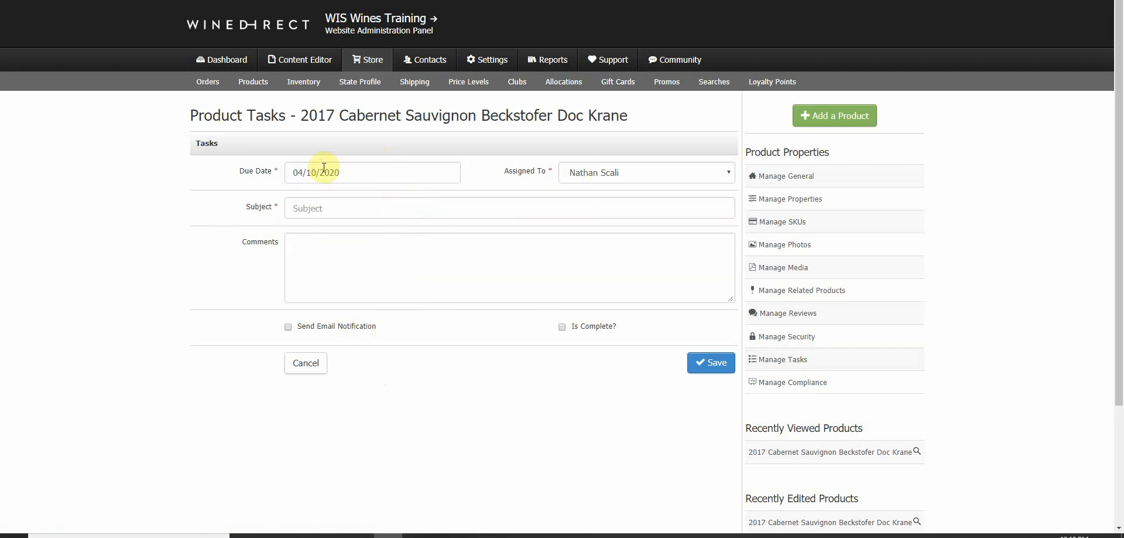
{"action": "left_click", "coordinate": [315, 371]}
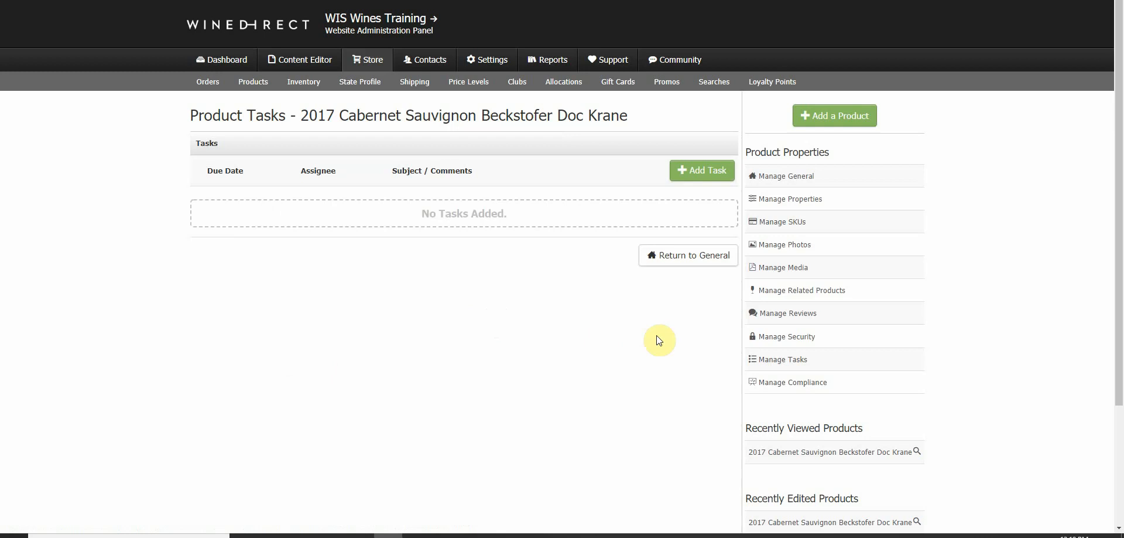
{"action": "left_click", "coordinate": [797, 381]}
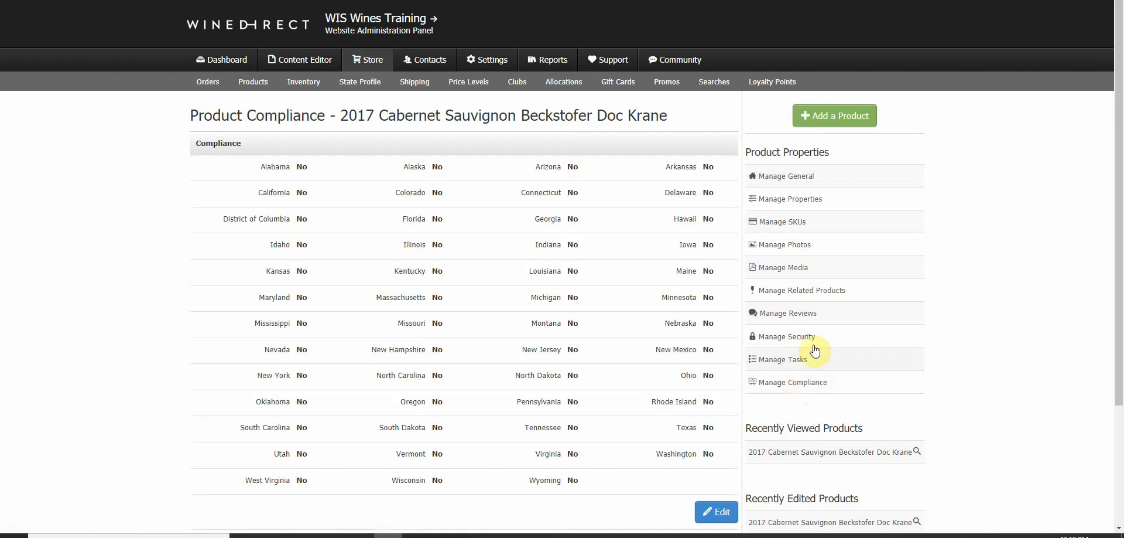
Untick Override State Profile in the product properties, save, and return to Manage General
{"action": "left_click", "coordinate": [808, 200]}
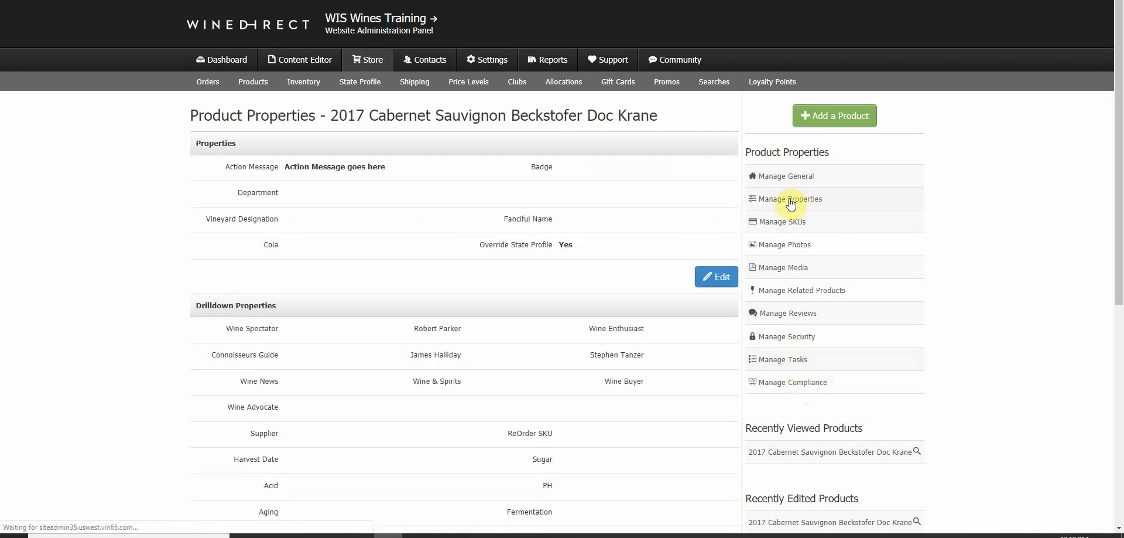
{"action": "left_click", "coordinate": [722, 271]}
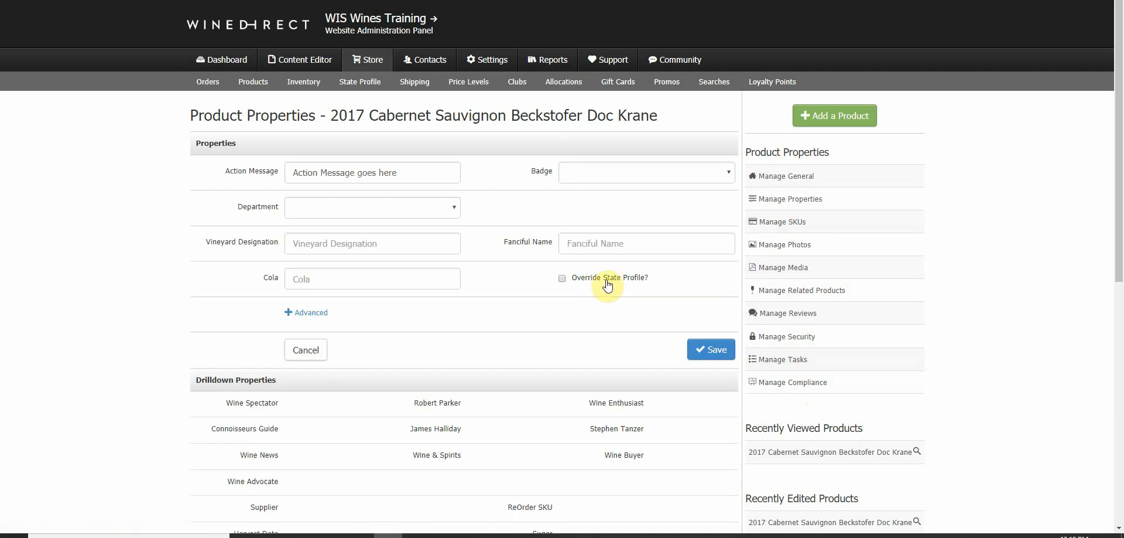
{"action": "left_click", "coordinate": [710, 352]}
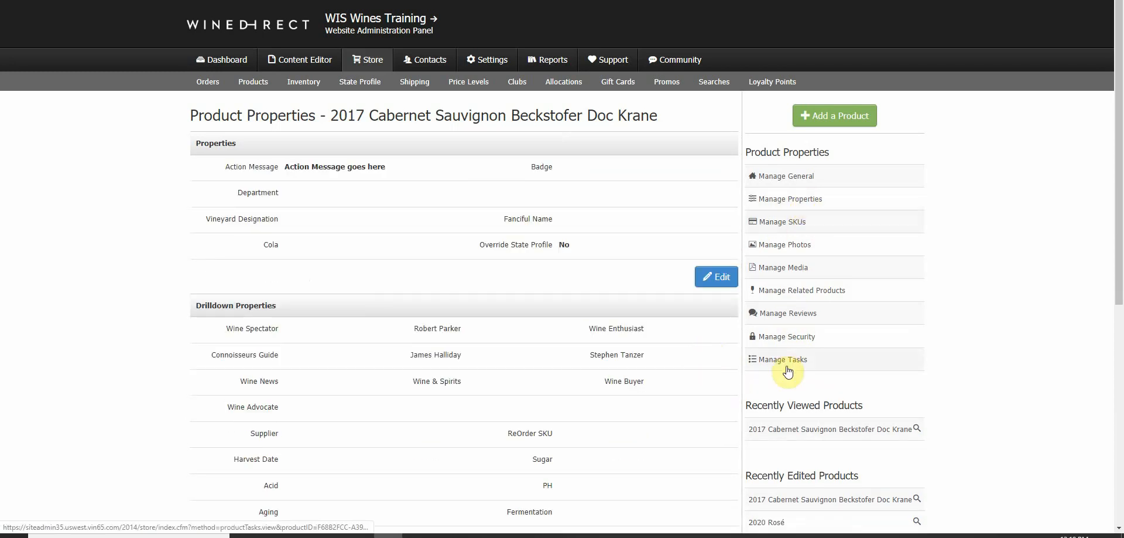
{"action": "left_click", "coordinate": [764, 179]}
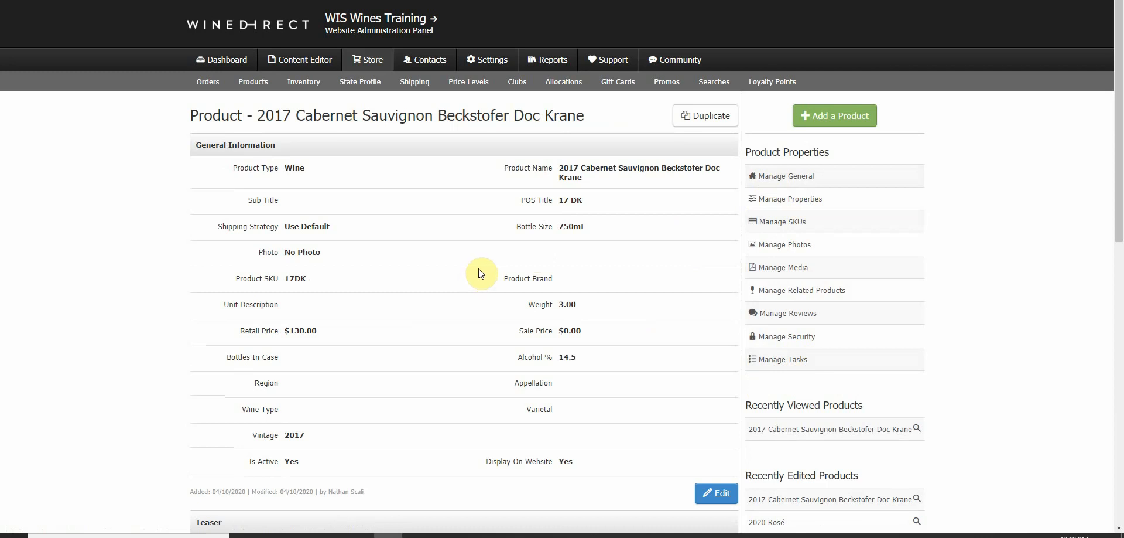
{"action": "scroll", "coordinate": [479, 275], "scroll_direction": "down", "scroll_amount": 1}
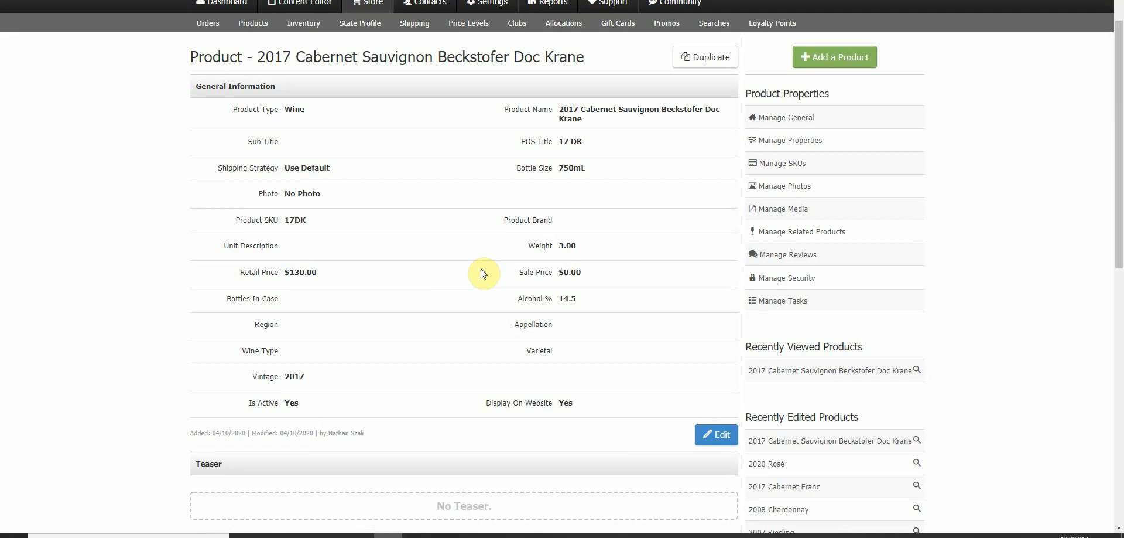
{"action": "scroll", "coordinate": [522, 257], "scroll_direction": "up", "scroll_amount": 1}
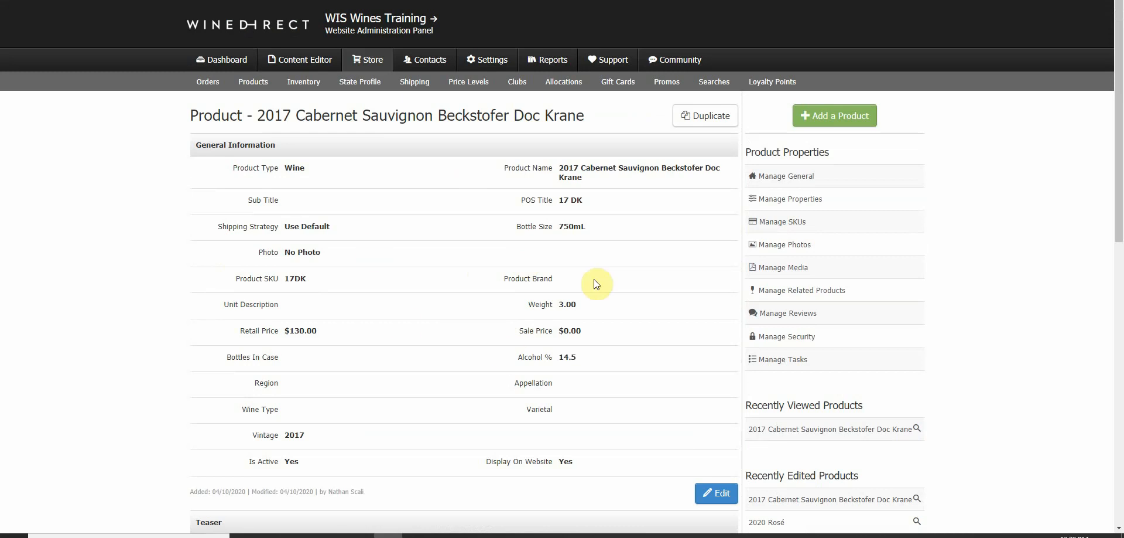